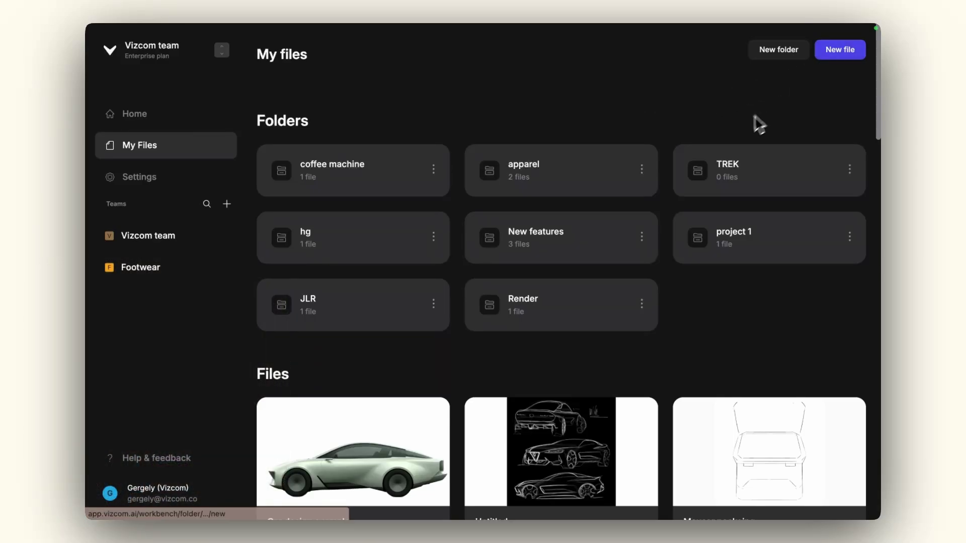
# Step: Create a new file named "Car design example" in Studio with a landscape 1920 × 1080 canvas
pyautogui.click(832, 54)
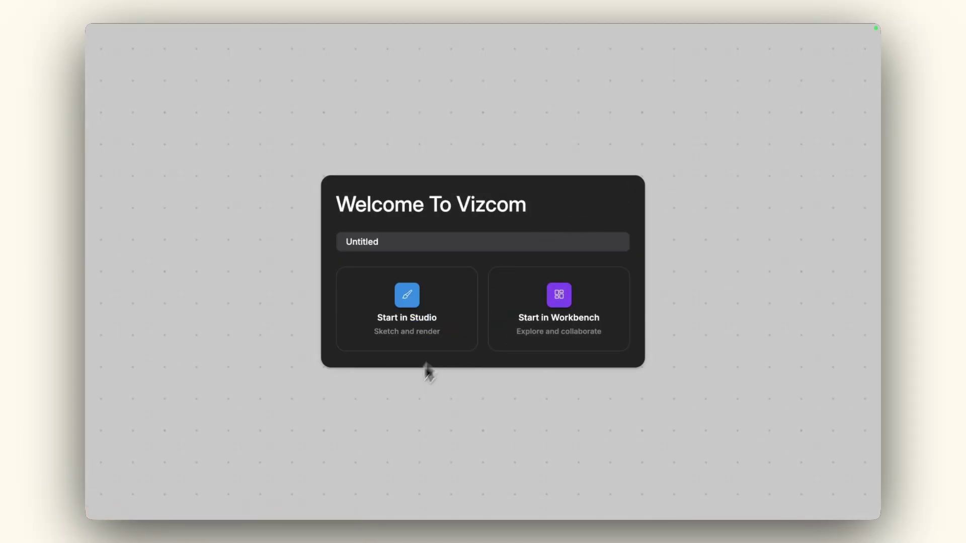
pyautogui.click(394, 246)
pyautogui.write('Car design exam')
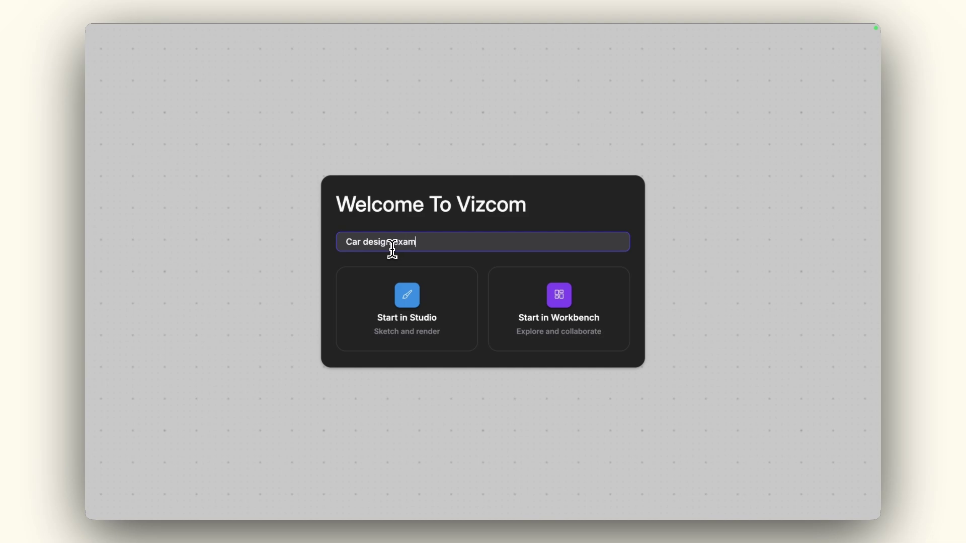
pyautogui.write('ple')
pyautogui.click(382, 282)
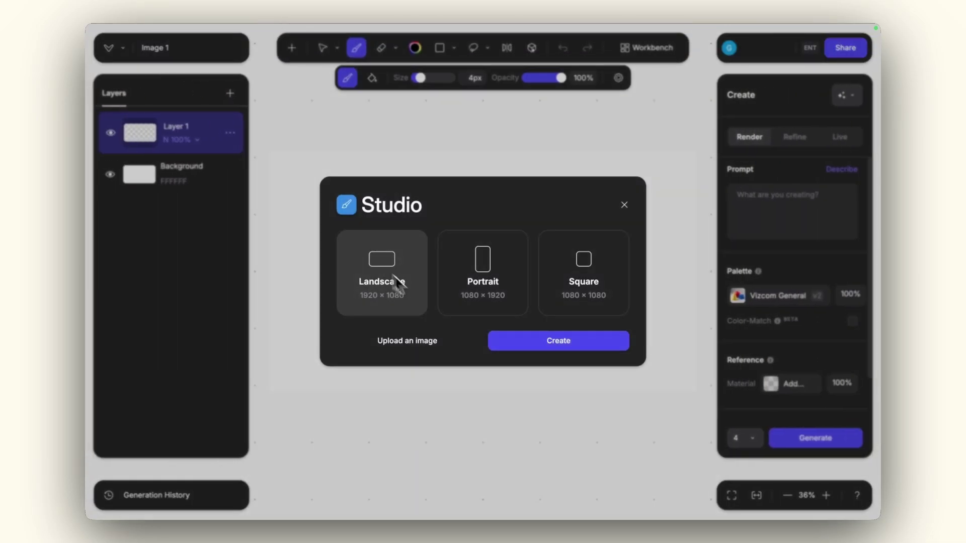
pyautogui.click(558, 344)
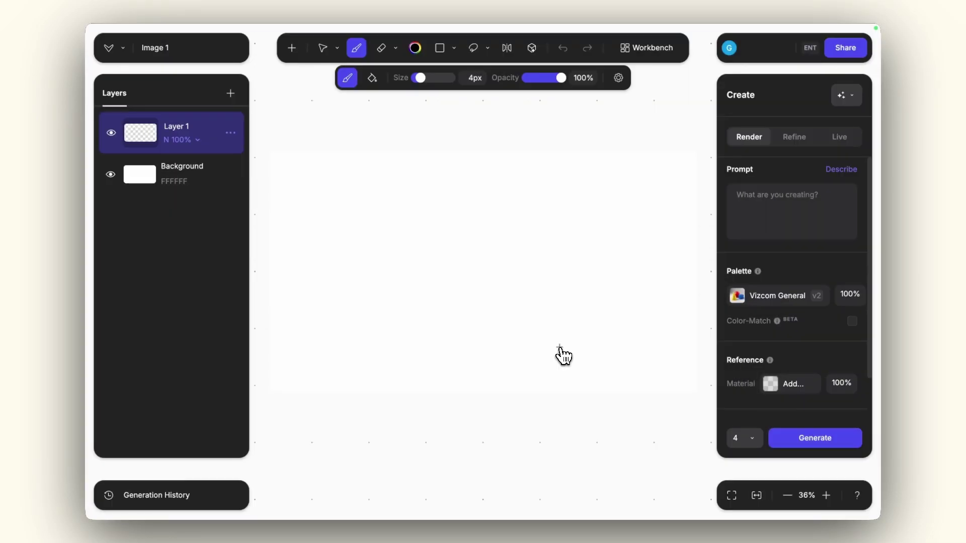
# Step: Switch to Live rendering and enter the prompt "organic streamliner EV concept vehicle, side view"
pyautogui.click(841, 142)
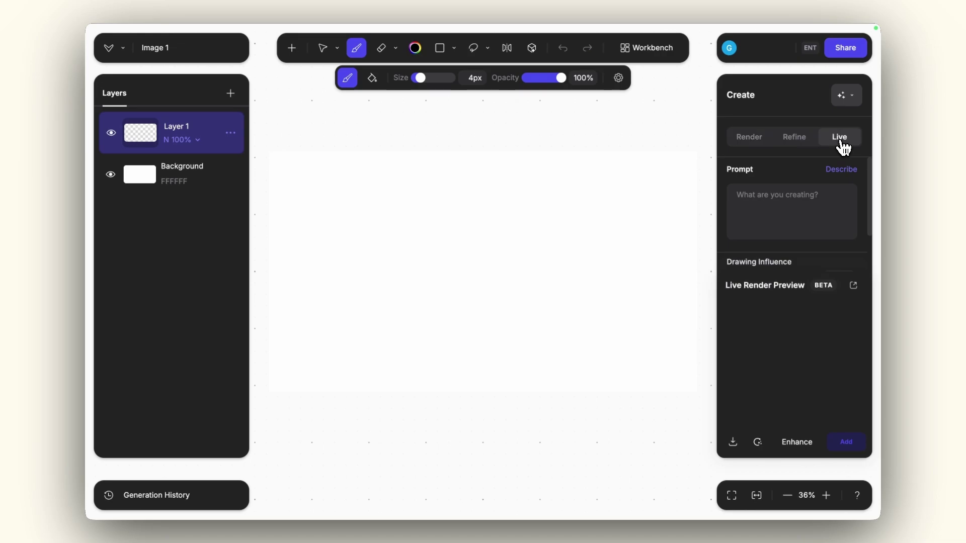
pyautogui.click(757, 202)
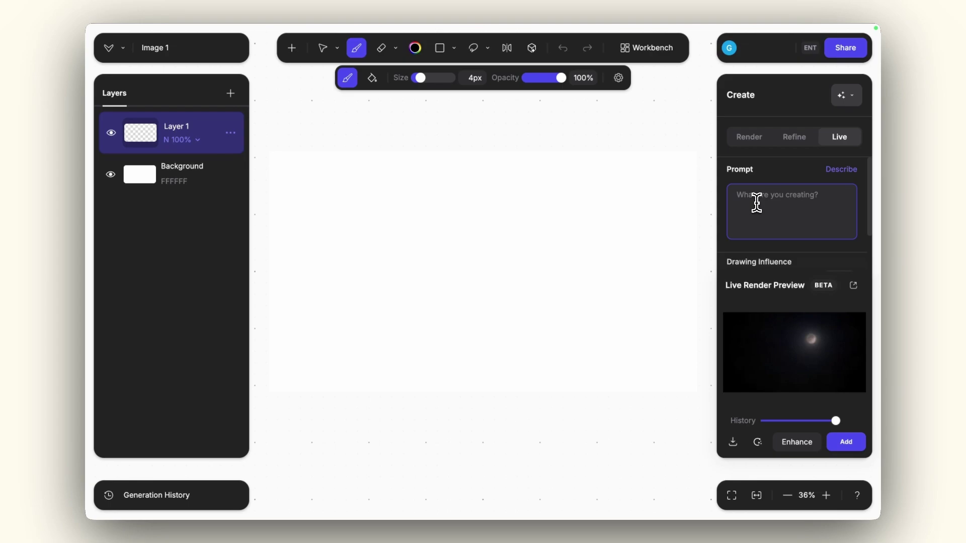
pyautogui.write('organic streamliner EV concept')
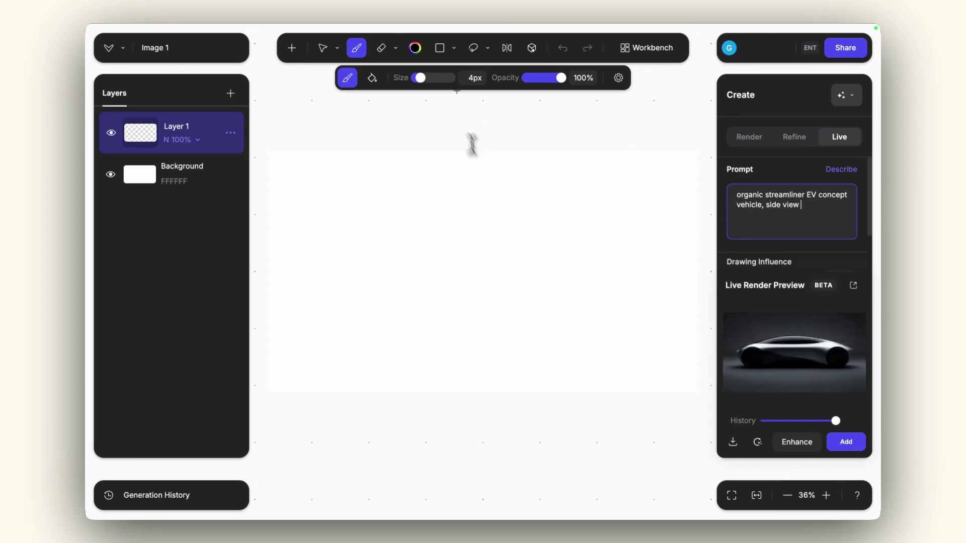
# Step: Draw a filled black circle as the front wheel near the canvas's lower edge
pyautogui.click(455, 55)
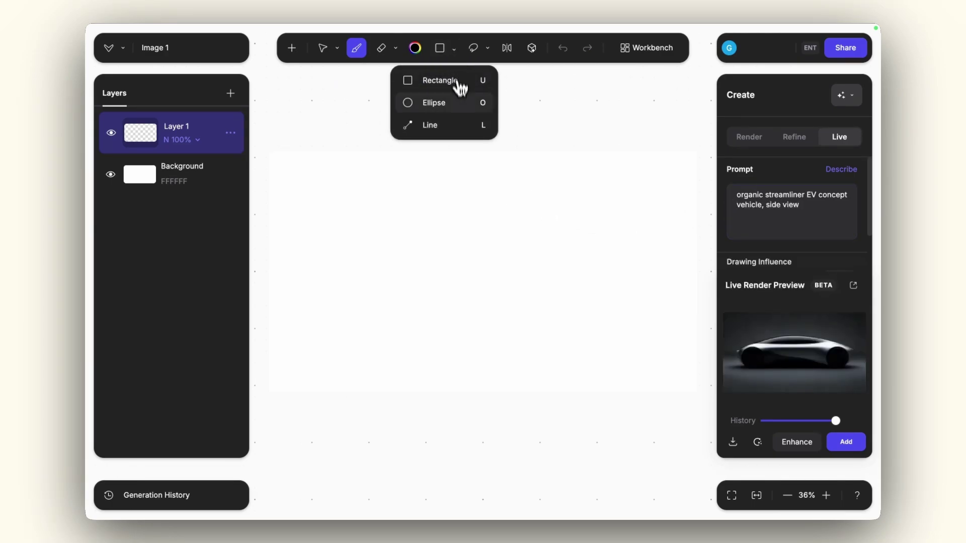
pyautogui.click(453, 104)
pyautogui.moveTo(346, 365); pyautogui.dragTo(412, 309)
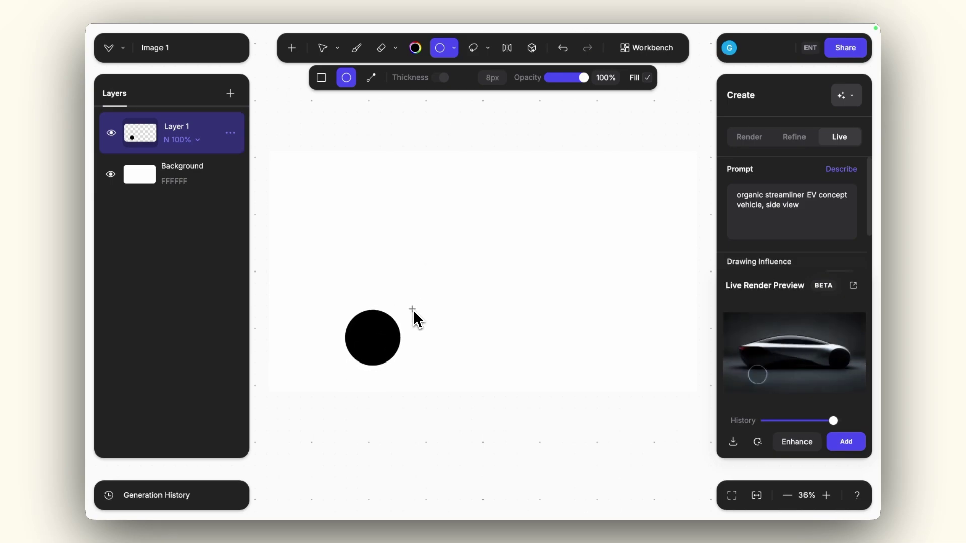
# Step: Duplicate the wheel circle onto its own layer as the rear wheel and adjust the spacing between both wheels
pyautogui.press('super+c')
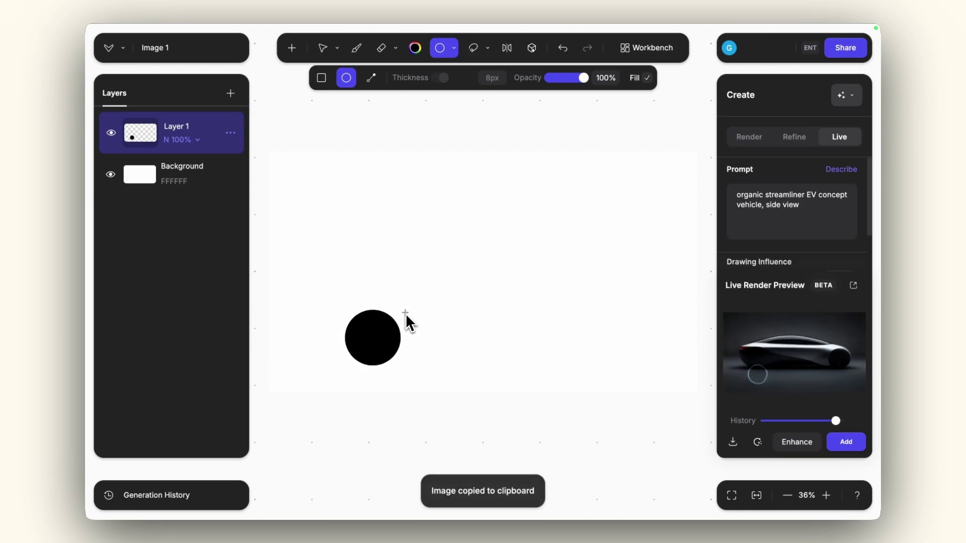
pyautogui.press('super+v')
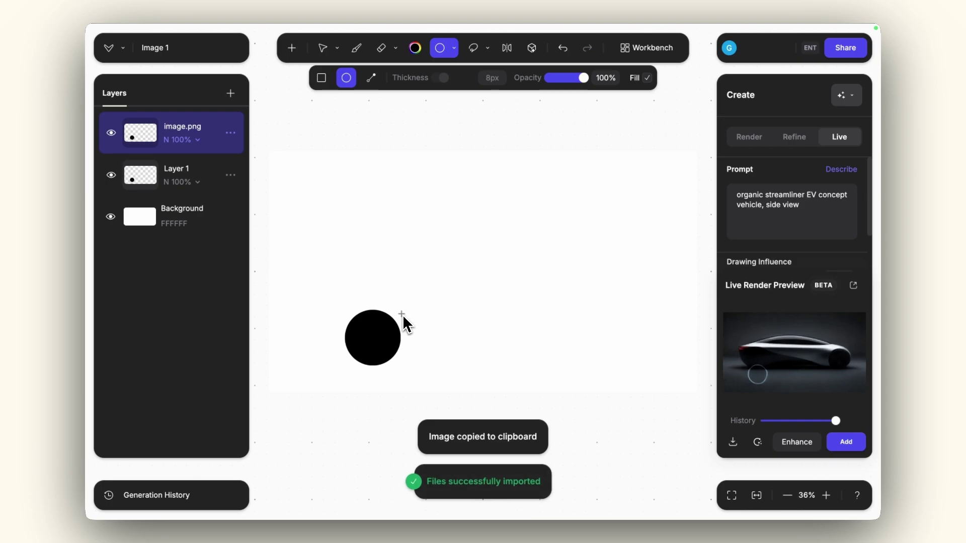
pyautogui.click(323, 48)
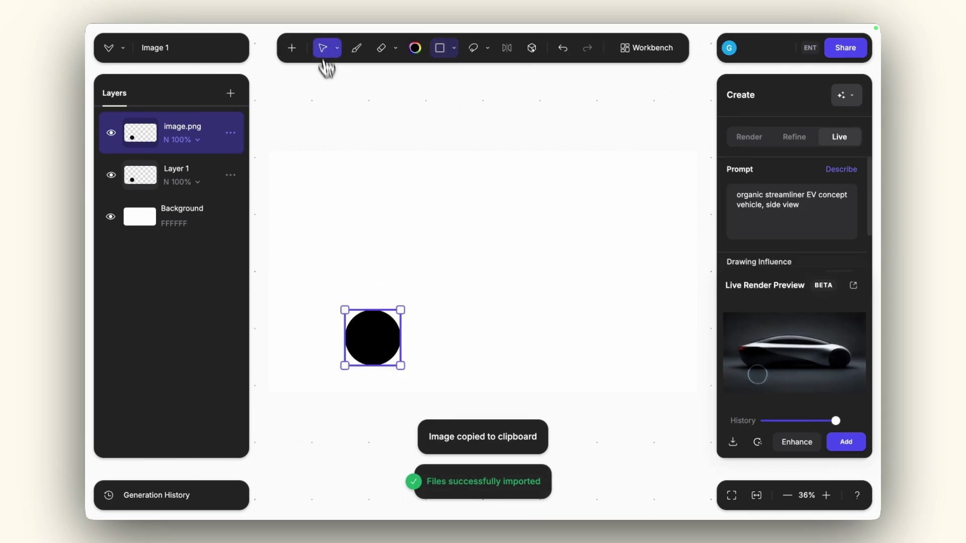
pyautogui.moveTo(372, 337); pyautogui.dragTo(584, 335)
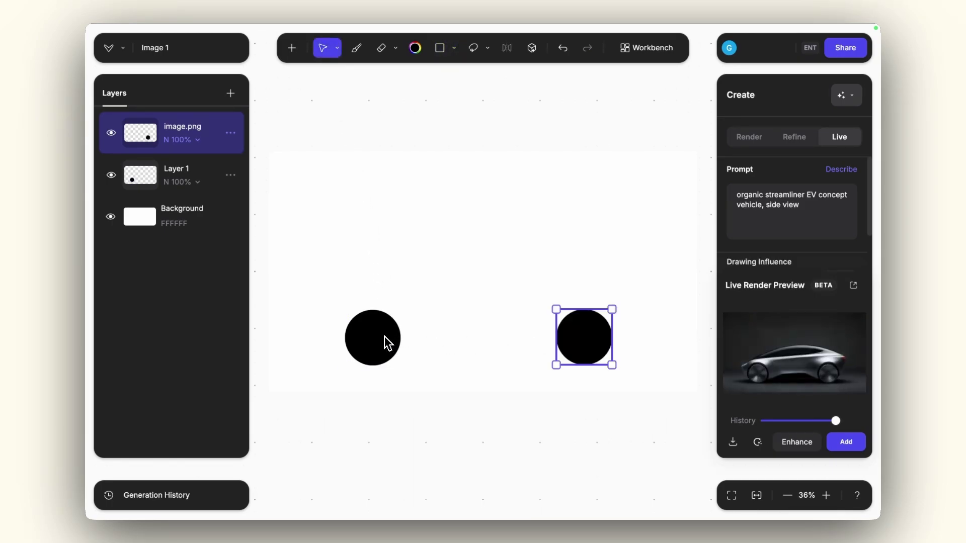
pyautogui.moveTo(387, 341); pyautogui.dragTo(361, 340)
# Step: Add an empty layer for brush sketching, and detach the live render preview, placing it resized beside the canvas
pyautogui.press('b')
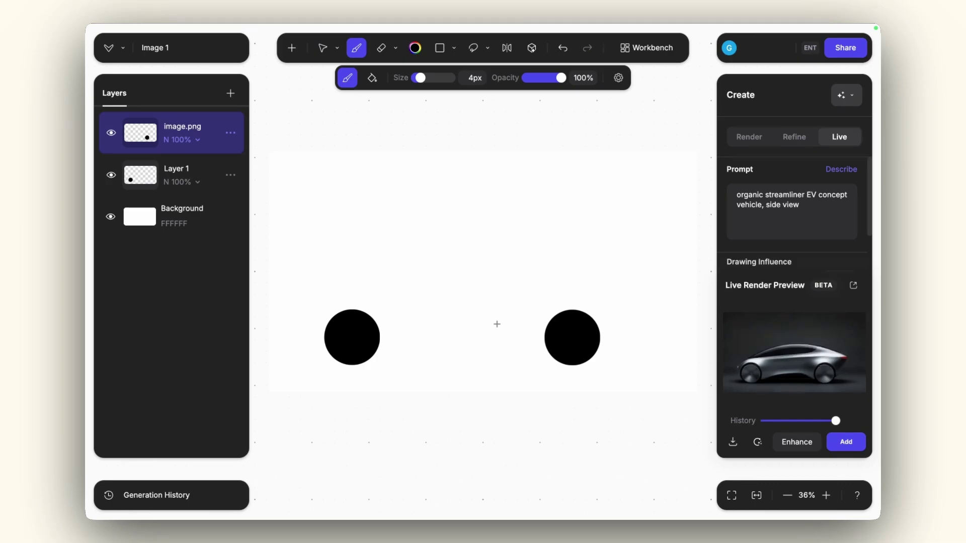
pyautogui.press('super+shift+n')
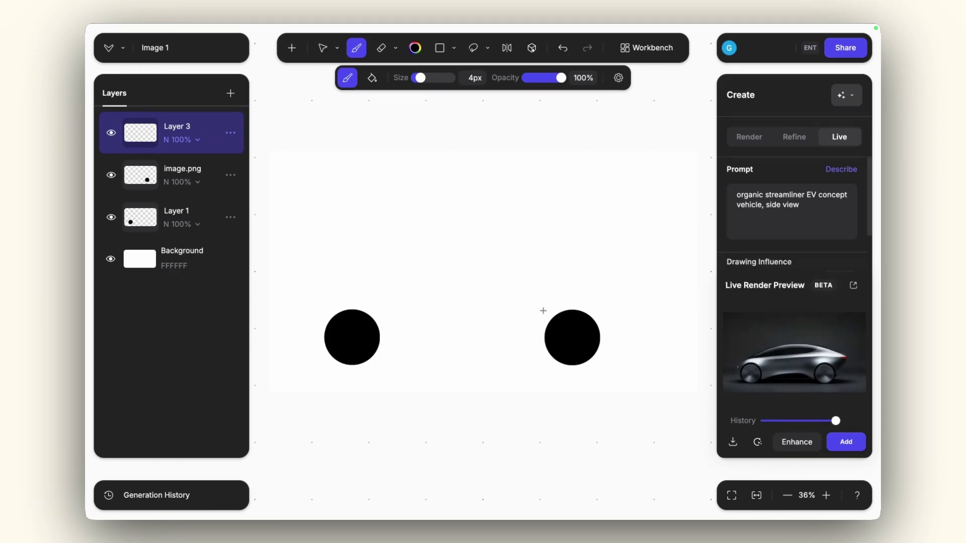
pyautogui.scroll(-1, 543, 310)
pyautogui.click(854, 285)
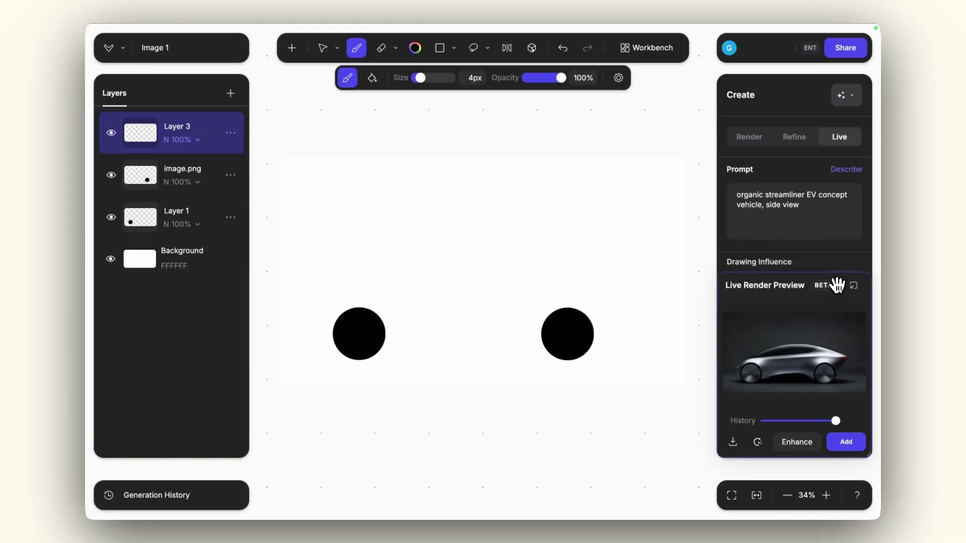
pyautogui.moveTo(586, 372); pyautogui.dragTo(666, 420)
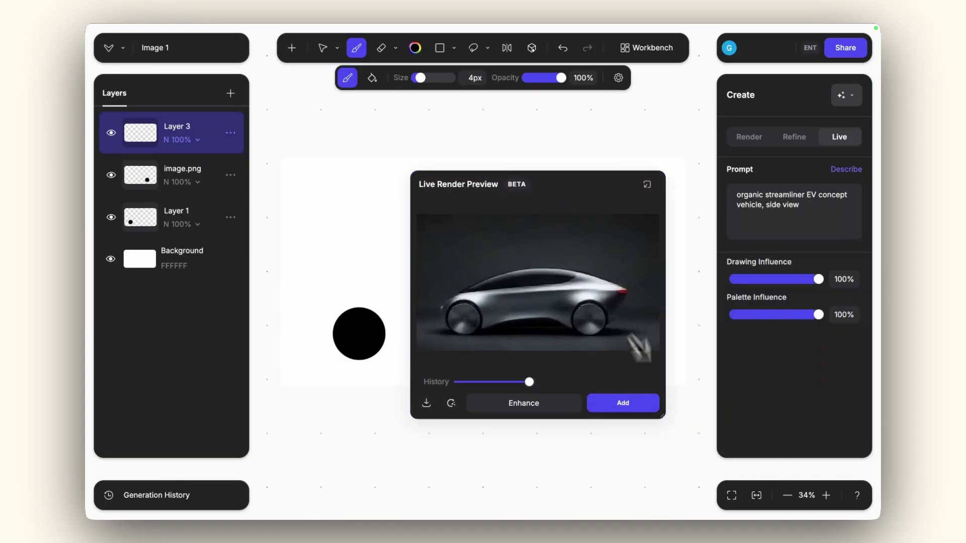
pyautogui.moveTo(565, 192); pyautogui.dragTo(260, 219)
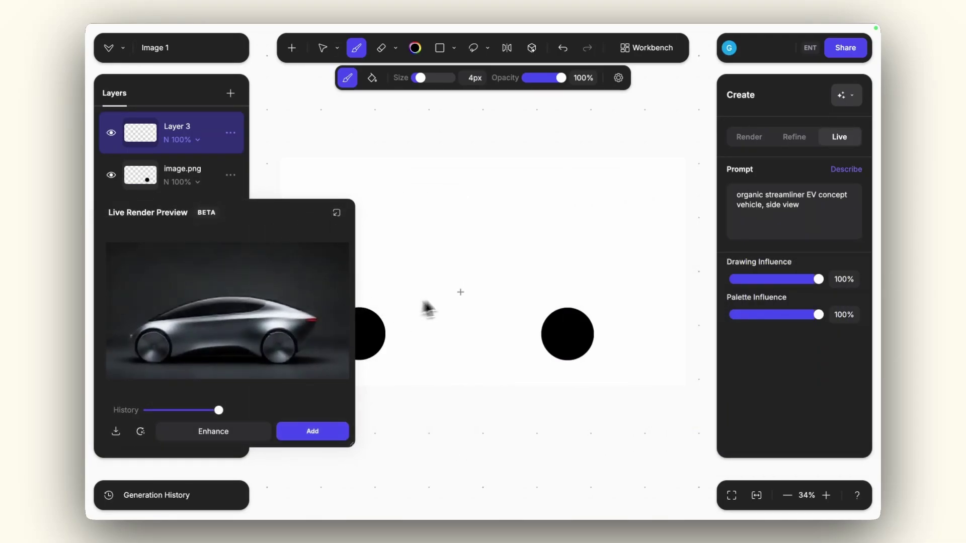
pyautogui.moveTo(459, 293); pyautogui.dragTo(536, 274)
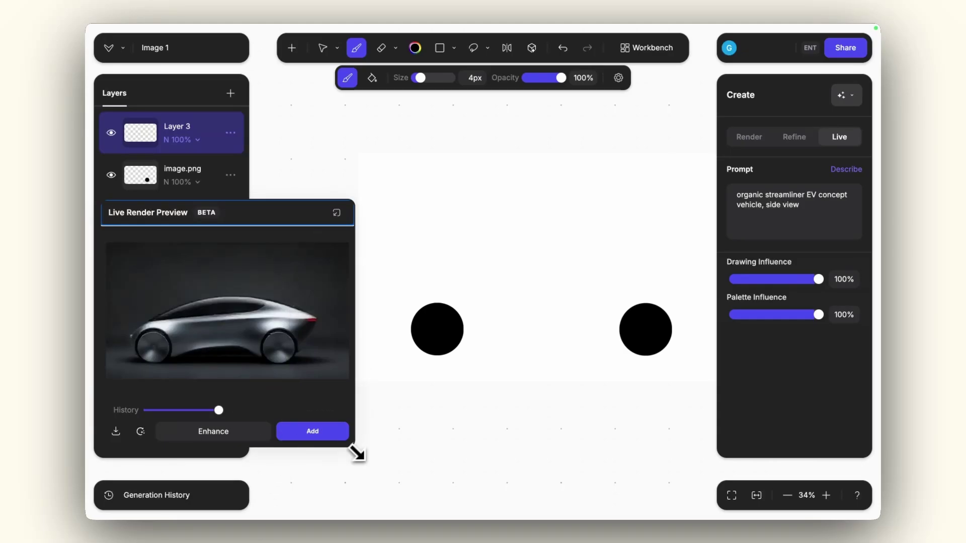
pyautogui.moveTo(354, 448); pyautogui.dragTo(332, 420)
# Step: Sketch the car's side profile around the wheels with the brush: hood, roofline, beltline, underbody and tail
pyautogui.scroll(1, 404, 307)
pyautogui.moveTo(404, 308)
pyautogui.mouseDown()
pyautogui.moveTo(532, 294)
pyautogui.moveTo(692, 307)
pyautogui.mouseUp()
pyautogui.moveTo(593, 346)
pyautogui.mouseDown()
pyautogui.moveTo(560, 346)
pyautogui.moveTo(589, 352)
pyautogui.mouseUp()
pyautogui.scroll(-1, 568, 347)
pyautogui.moveTo(458, 296)
pyautogui.mouseDown()
pyautogui.moveTo(489, 277)
pyautogui.moveTo(673, 303)
pyautogui.mouseUp()
pyautogui.moveTo(678, 306); pyautogui.dragTo(632, 343)
pyautogui.moveTo(371, 321)
pyautogui.mouseDown()
pyautogui.moveTo(393, 308)
pyautogui.moveTo(386, 349)
pyautogui.mouseUp()
pyautogui.moveTo(432, 348); pyautogui.dragTo(679, 331)
pyautogui.moveTo(663, 320); pyautogui.dragTo(675, 333)
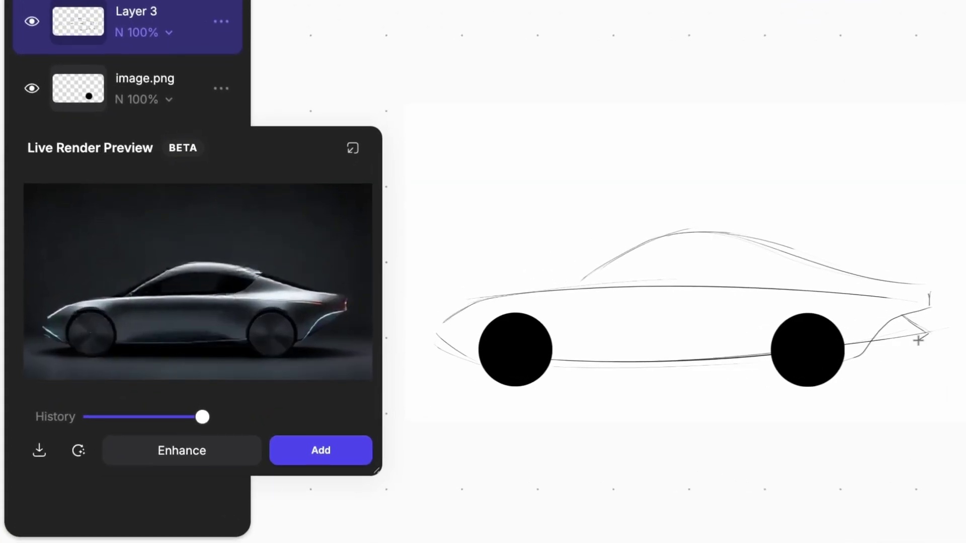
pyautogui.scroll(4, 680, 323)
pyautogui.moveTo(503, 263)
pyautogui.mouseDown()
pyautogui.moveTo(664, 296)
pyautogui.moveTo(725, 337)
pyautogui.mouseUp()
pyautogui.scroll(-4, 724, 316)
pyautogui.moveTo(732, 257); pyautogui.dragTo(733, 288)
pyautogui.moveTo(785, 271); pyautogui.dragTo(786, 291)
pyautogui.hscroll(-2, 786, 291)
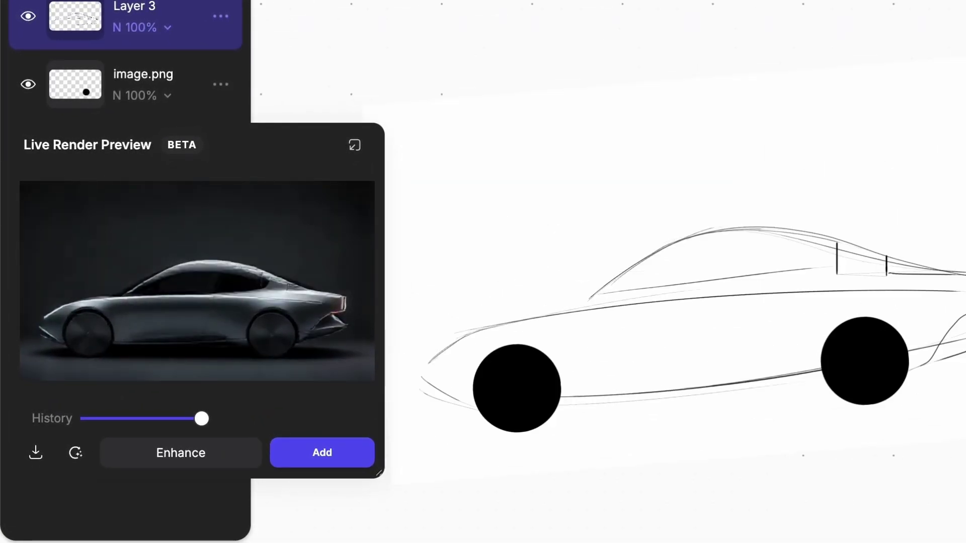
pyautogui.hotkey('ctrl', 'z')
pyautogui.hotkey('ctrl', 'z')
# Step: Sketch the taillight at the car's rear end and strengthen the body and roof contour lines
pyautogui.hscroll(2, 903, 231)
pyautogui.moveTo(903, 231); pyautogui.dragTo(908, 283)
pyautogui.scroll(2, 908, 283)
pyautogui.moveTo(472, 269)
pyautogui.mouseDown()
pyautogui.moveTo(810, 243)
pyautogui.moveTo(880, 259)
pyautogui.mouseUp()
pyautogui.scroll(-2, 849, 349)
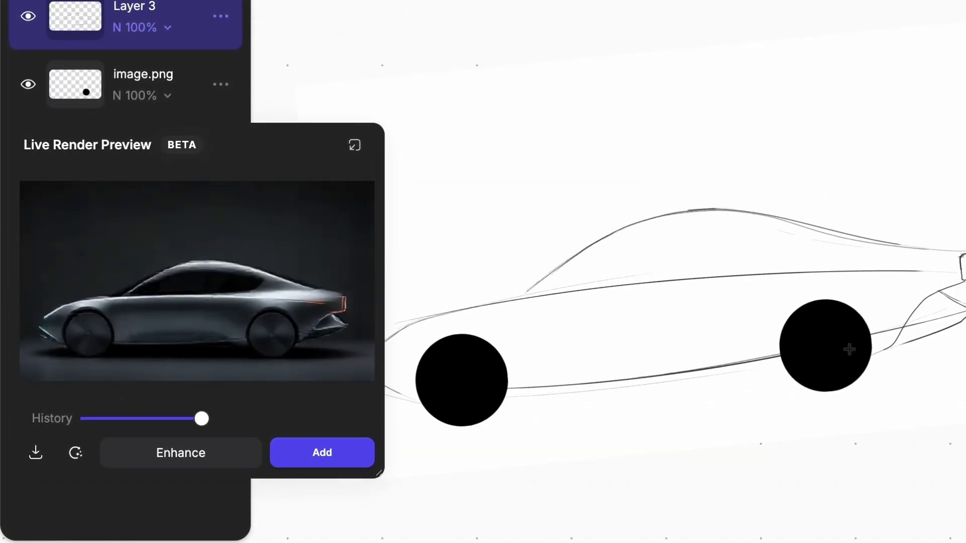
# Step: Sketch a diagonal crease behind the front wheel running into the lower sill, and add front bumper lines
pyautogui.moveTo(522, 348); pyautogui.dragTo(606, 396)
pyautogui.moveTo(596, 397); pyautogui.dragTo(781, 366)
pyautogui.scroll(2, 518, 376)
pyautogui.scroll(2, 531, 341)
pyautogui.moveTo(447, 297); pyautogui.dragTo(469, 342)
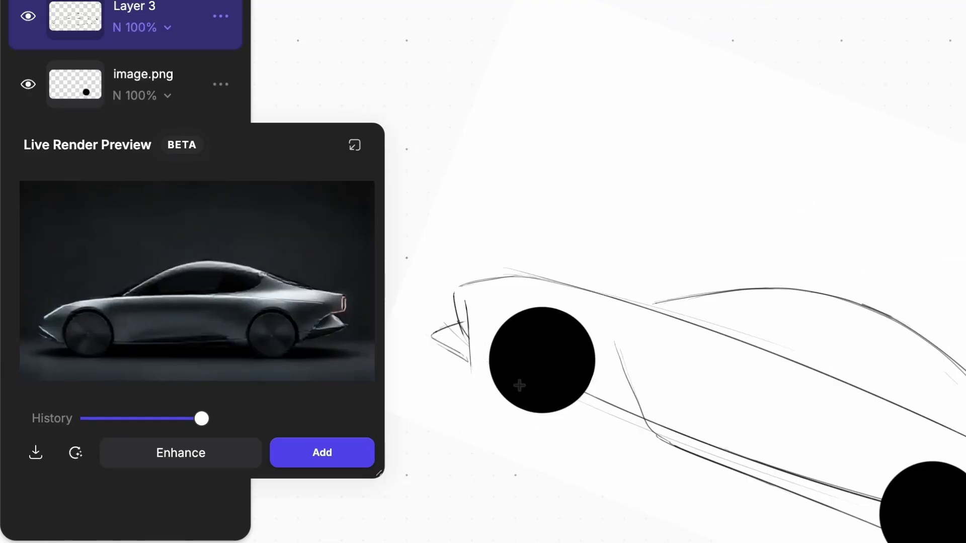
# Step: Sketch the side window's upper contour, the rear wheel arch and a rear fender line above it
pyautogui.scroll(-2, 520, 386)
pyautogui.moveTo(584, 293); pyautogui.dragTo(720, 243)
pyautogui.moveTo(674, 392); pyautogui.dragTo(634, 392)
pyautogui.moveTo(780, 404); pyautogui.dragTo(852, 335)
pyautogui.moveTo(742, 303); pyautogui.dragTo(852, 295)
pyautogui.scroll(2, 929, 362)
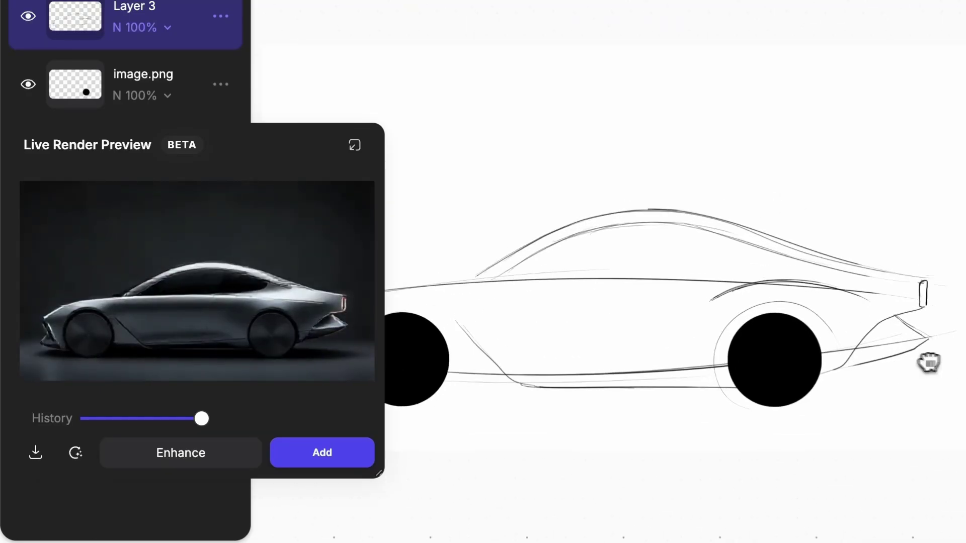
# Step: Refine the rear contour lines and block in a solid black shape at the rear quarter window
pyautogui.moveTo(929, 362); pyautogui.dragTo(929, 273)
pyautogui.moveTo(716, 260); pyautogui.dragTo(823, 224)
pyautogui.moveTo(907, 282); pyautogui.dragTo(876, 327)
pyautogui.scroll(2, 875, 327)
pyautogui.moveTo(709, 271)
pyautogui.mouseDown()
pyautogui.moveTo(765, 224)
pyautogui.moveTo(736, 248)
pyautogui.mouseUp()
pyautogui.press('e')
pyautogui.scroll(-2, 869, 347)
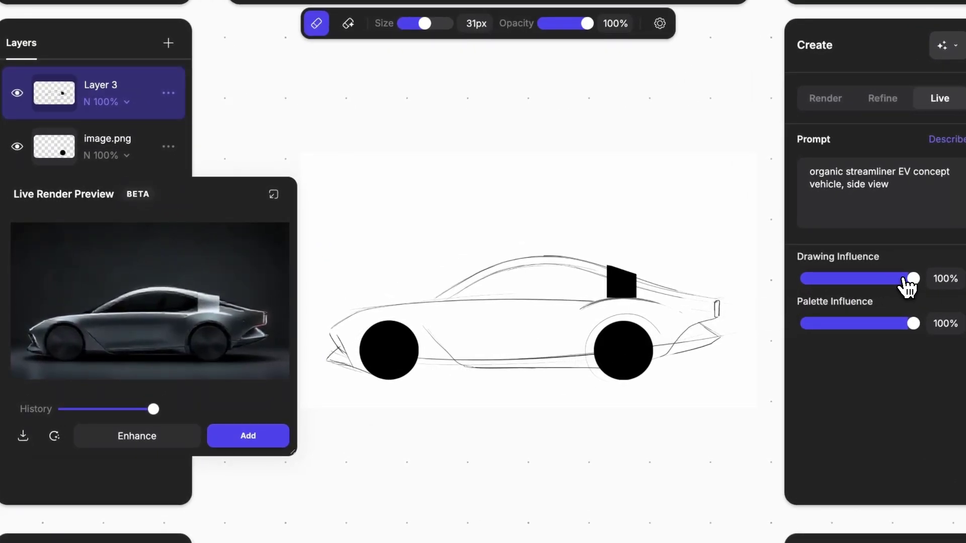
# Step: Set Drawing Influence to 70% and Palette Influence to 100%, and regenerate the live render
pyautogui.moveTo(912, 279)
pyautogui.mouseDown()
pyautogui.moveTo(806, 288)
pyautogui.moveTo(893, 286)
pyautogui.moveTo(880, 294)
pyautogui.mouseUp()
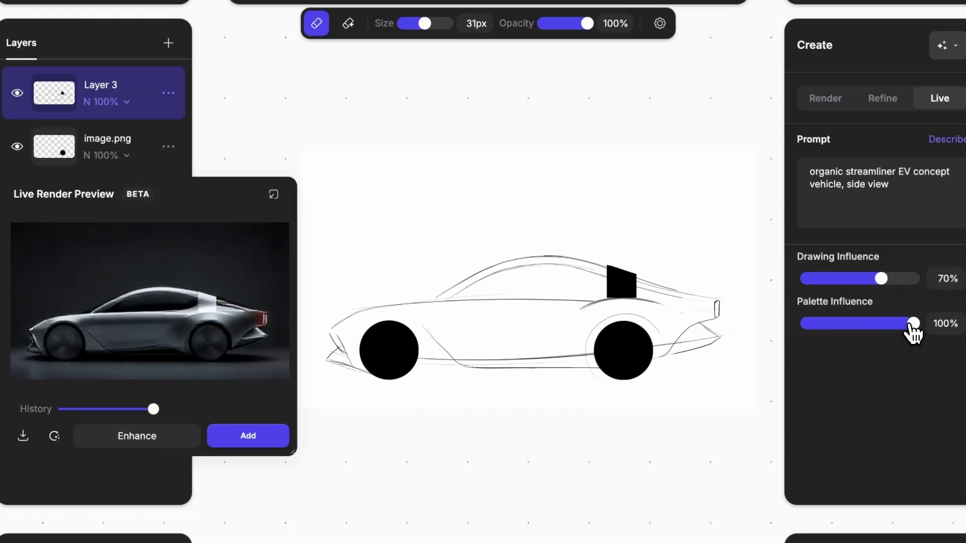
pyautogui.moveTo(914, 331); pyautogui.dragTo(899, 331)
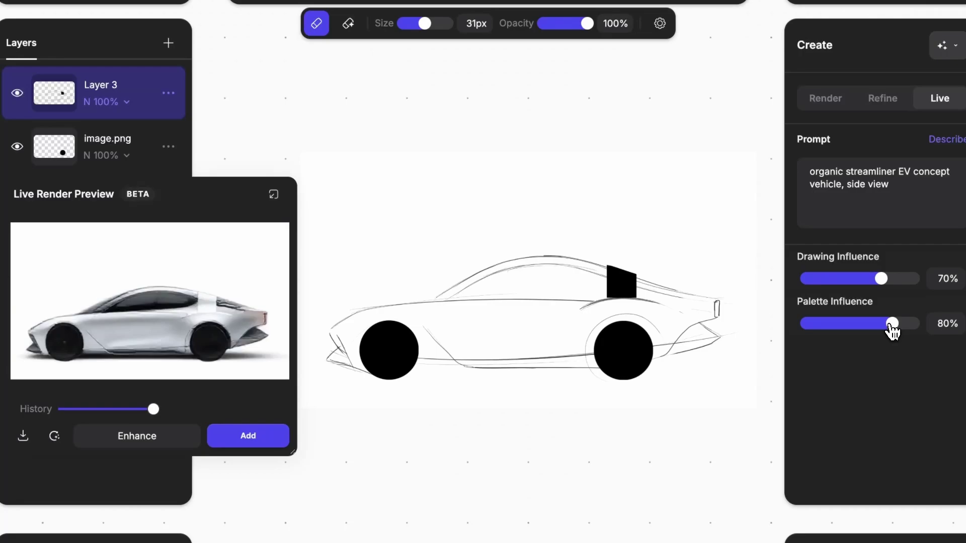
pyautogui.moveTo(889, 329)
pyautogui.mouseDown()
pyautogui.moveTo(810, 337)
pyautogui.moveTo(919, 334)
pyautogui.mouseUp()
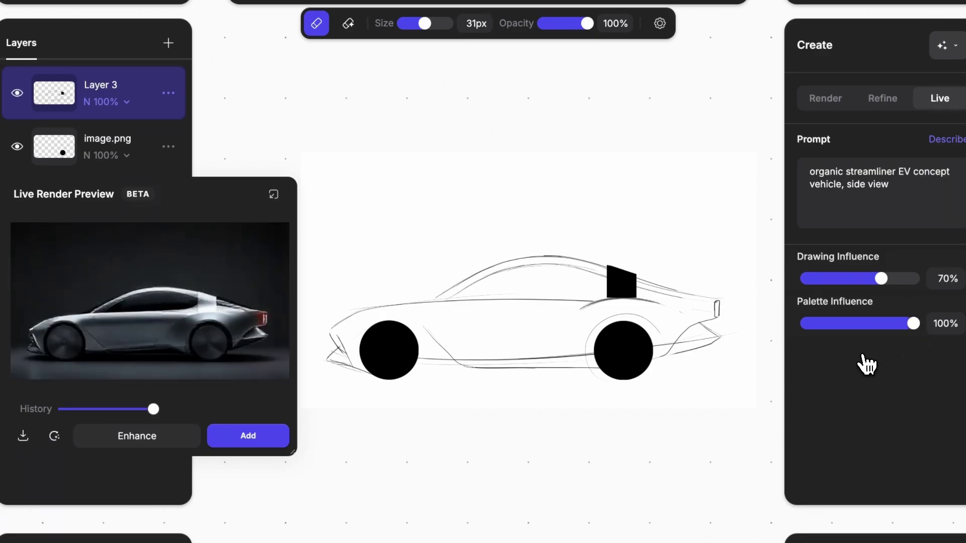
pyautogui.click(56, 437)
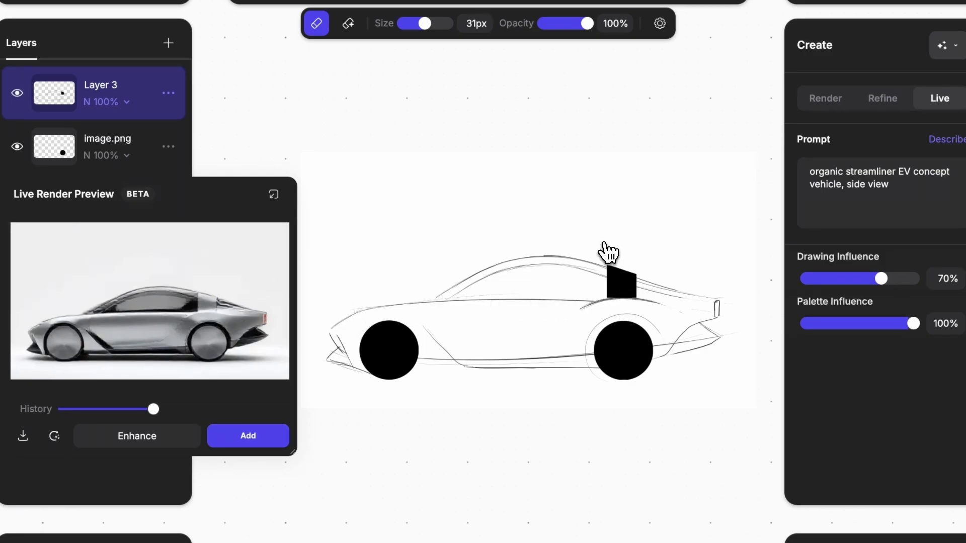
# Step: Transform the sketch layer, trying a lower and a higher roof and a slightly different body length, and undo the last stretch
pyautogui.press('v')
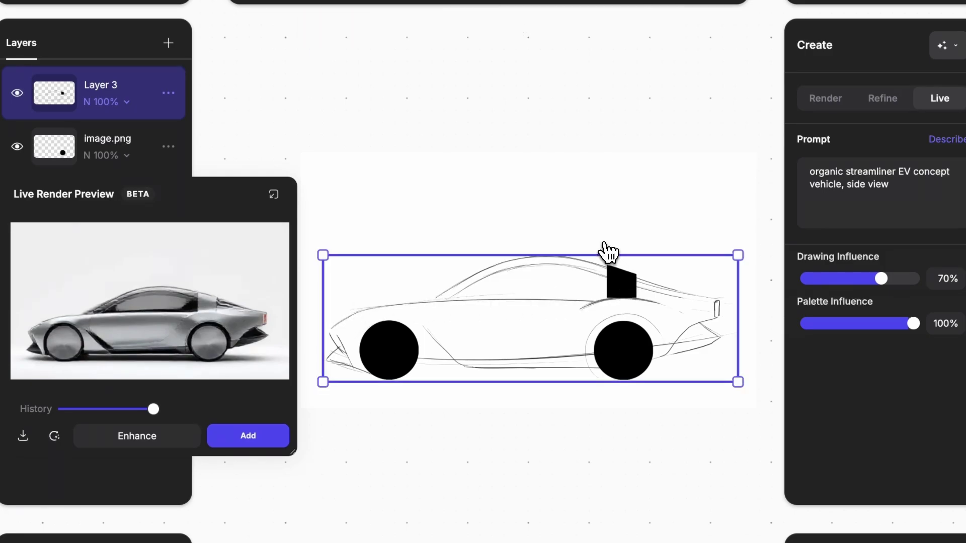
pyautogui.moveTo(737, 293)
pyautogui.mouseDown()
pyautogui.moveTo(758, 291)
pyautogui.moveTo(735, 292)
pyautogui.mouseUp()
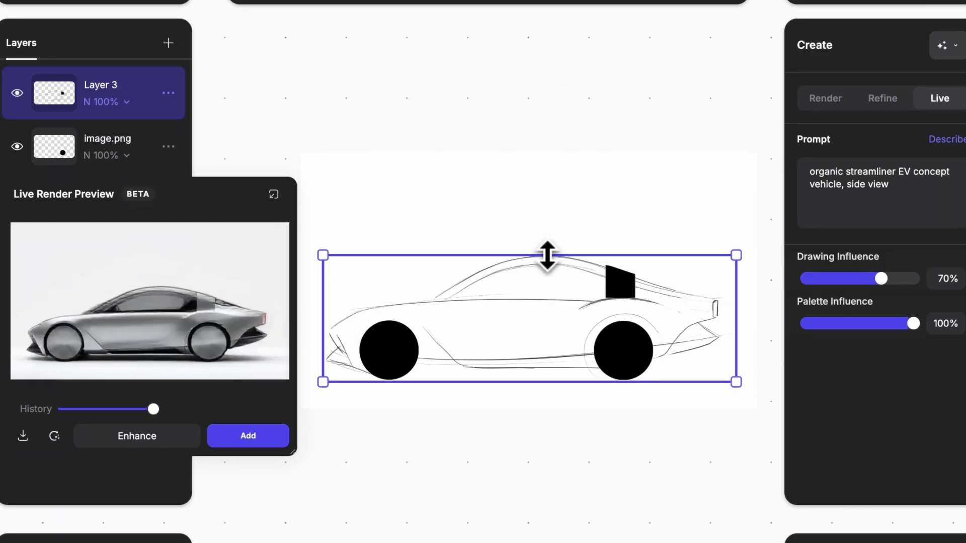
pyautogui.moveTo(546, 255); pyautogui.dragTo(545, 270)
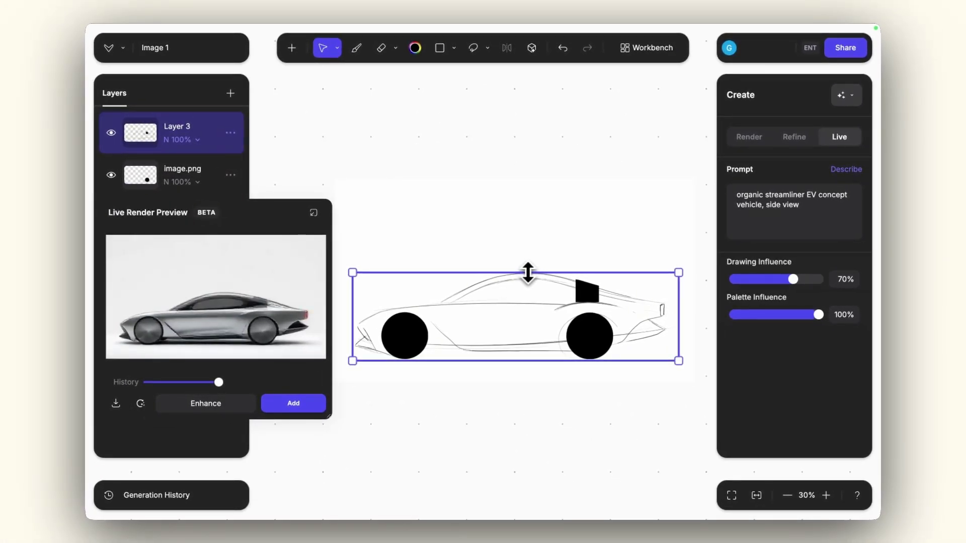
pyautogui.moveTo(528, 273); pyautogui.dragTo(527, 259)
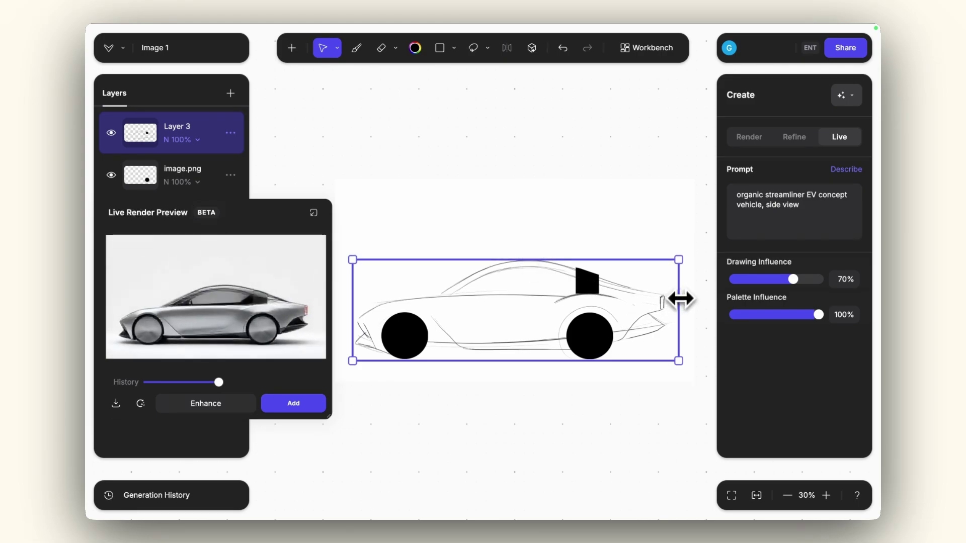
pyautogui.moveTo(680, 300); pyautogui.dragTo(686, 298)
pyautogui.hotkey('ctrl', 'z')
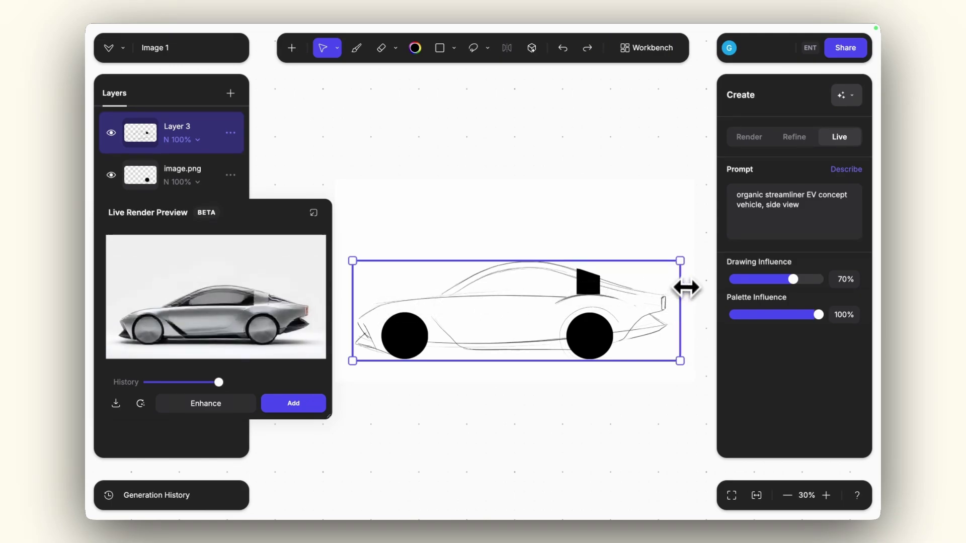
# Step: Add the current live render to the canvas as a new layer
pyautogui.click(292, 405)
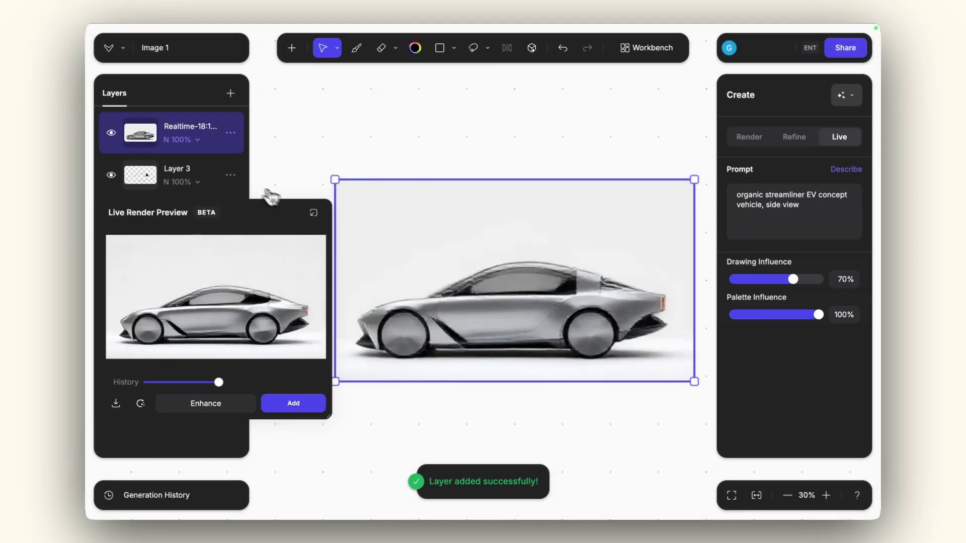
# Step: Hide the added live render layer and set Drawing Influence to 95%
pyautogui.click(117, 136)
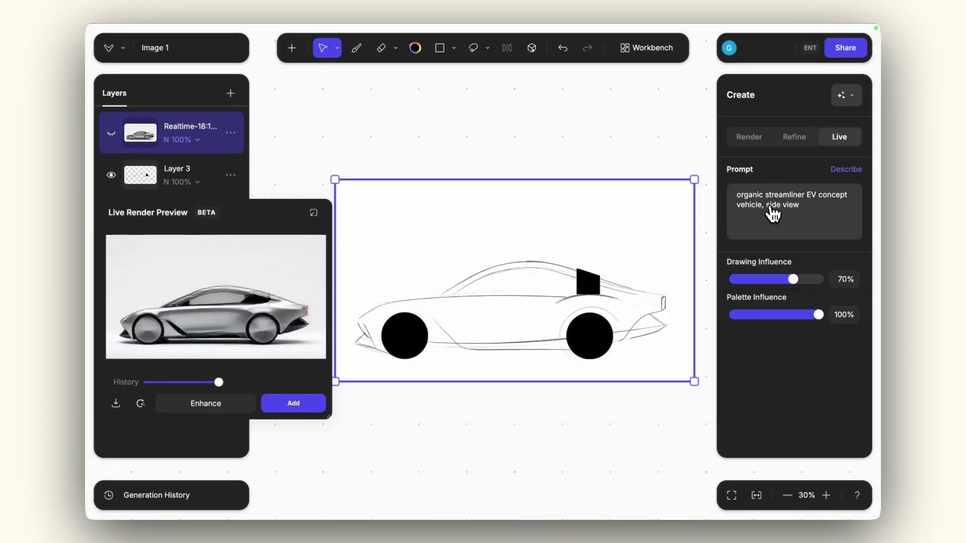
pyautogui.moveTo(809, 283); pyautogui.dragTo(815, 284)
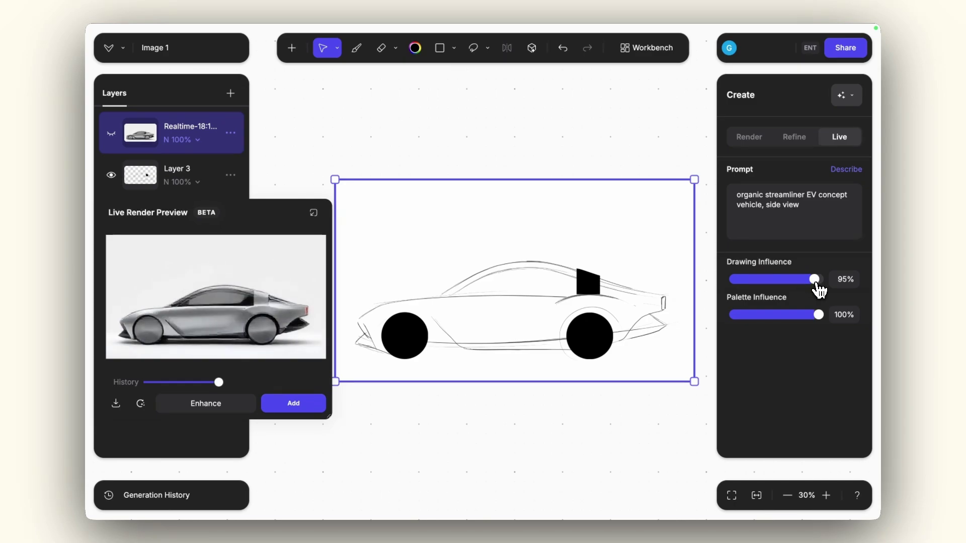
# Step: Replace the live prompt with "organic matte grey sculpture speedform vehicle" and set Drawing Influence to 80%
pyautogui.tripleClick(786, 206)
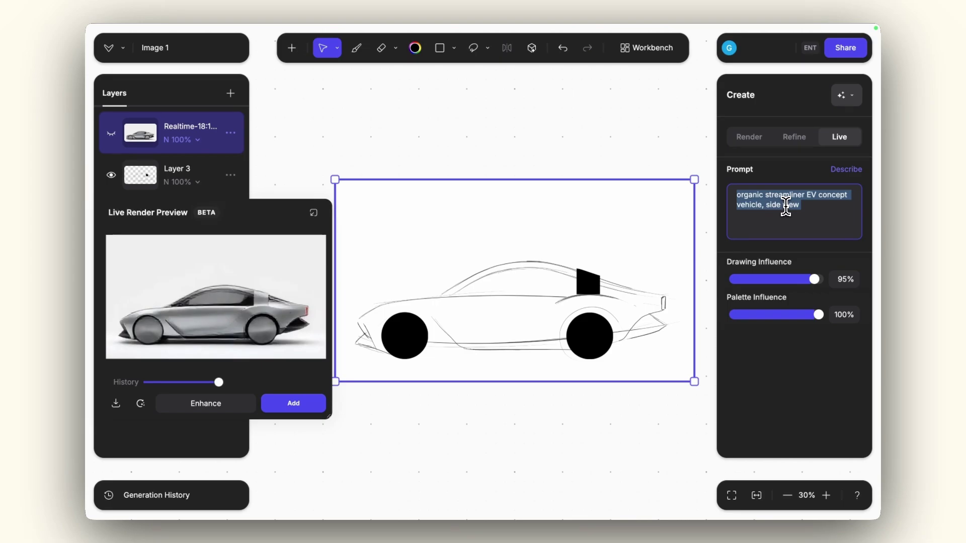
pyautogui.write('matte grey s')
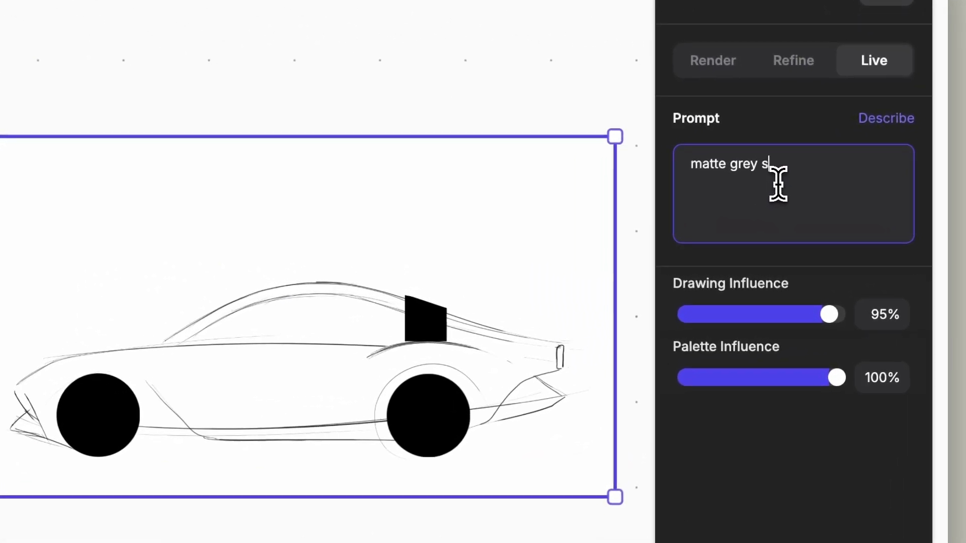
pyautogui.write('culpture')
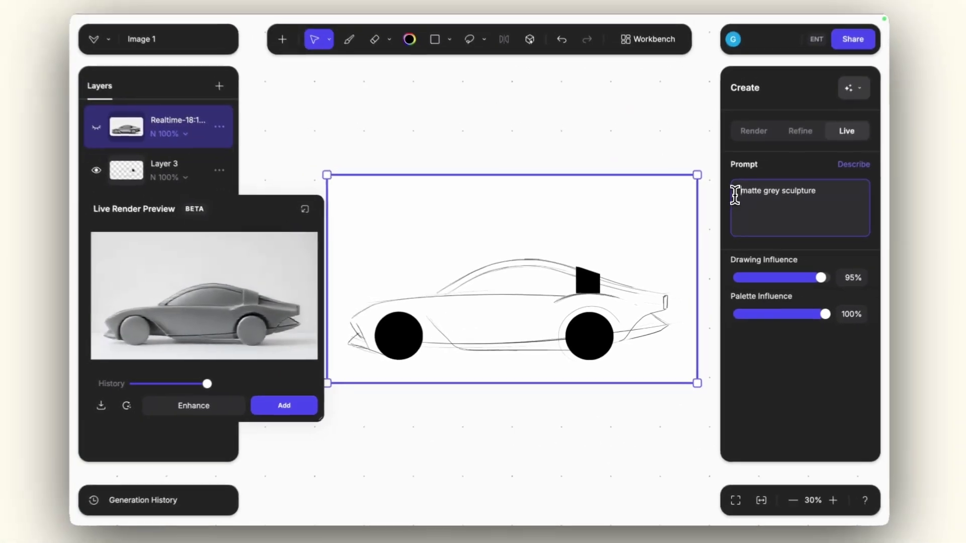
pyautogui.click(738, 191)
pyautogui.write('organic')
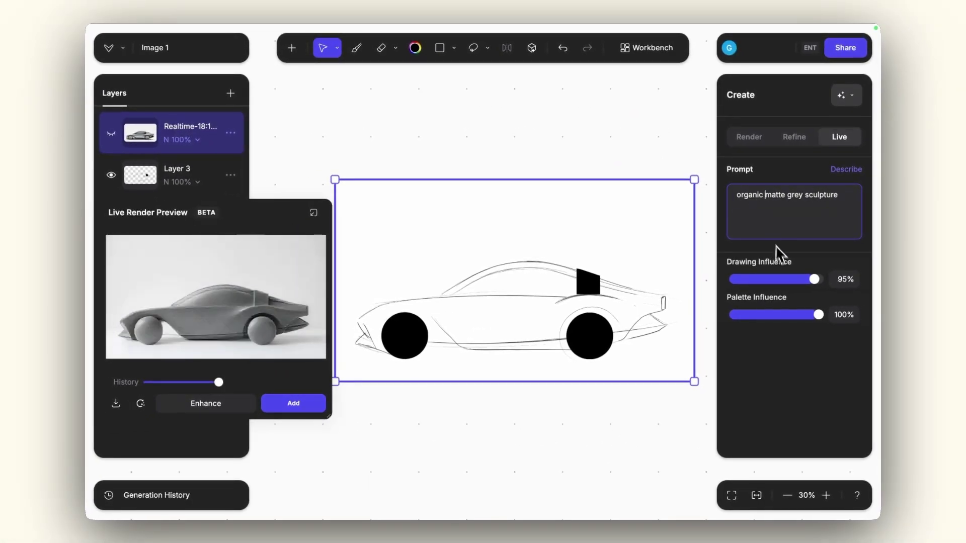
pyautogui.moveTo(804, 279); pyautogui.dragTo(789, 286)
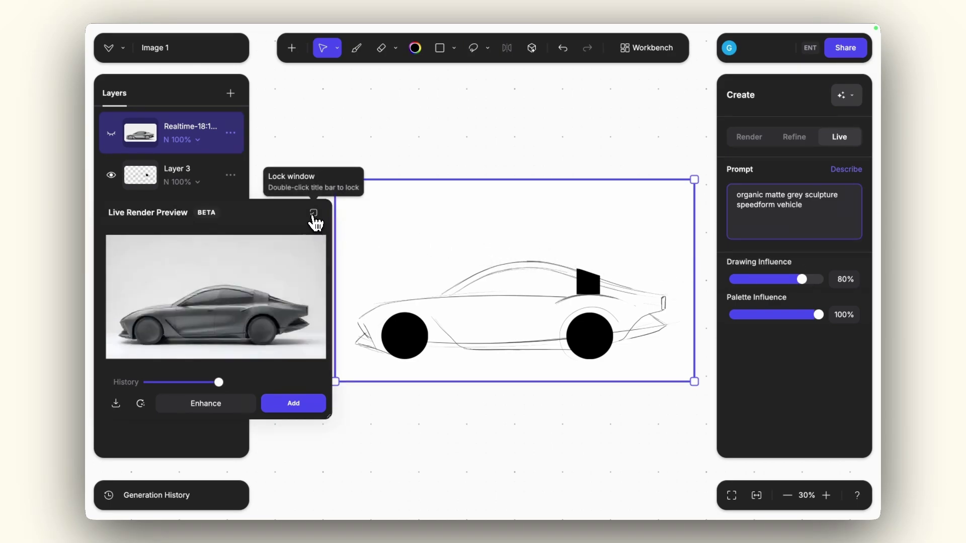
# Step: Dock the Live Render Preview window and make the Realtime render layer visible again
pyautogui.click(313, 215)
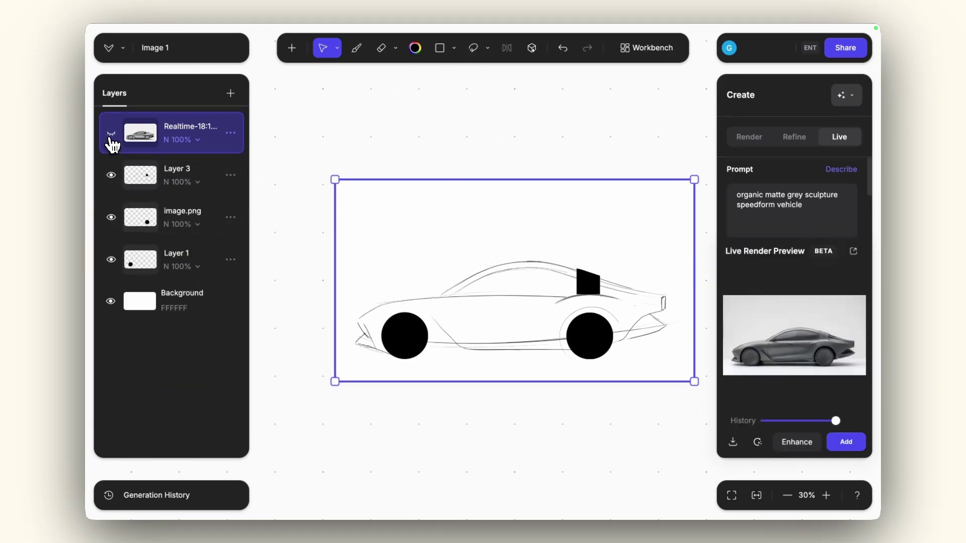
pyautogui.click(110, 135)
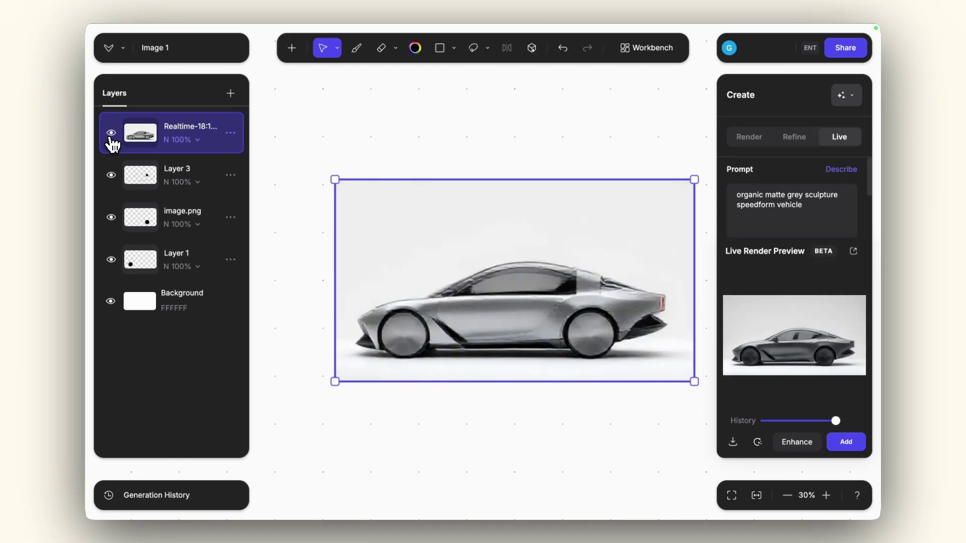
pyautogui.hscroll(2, 531, 218)
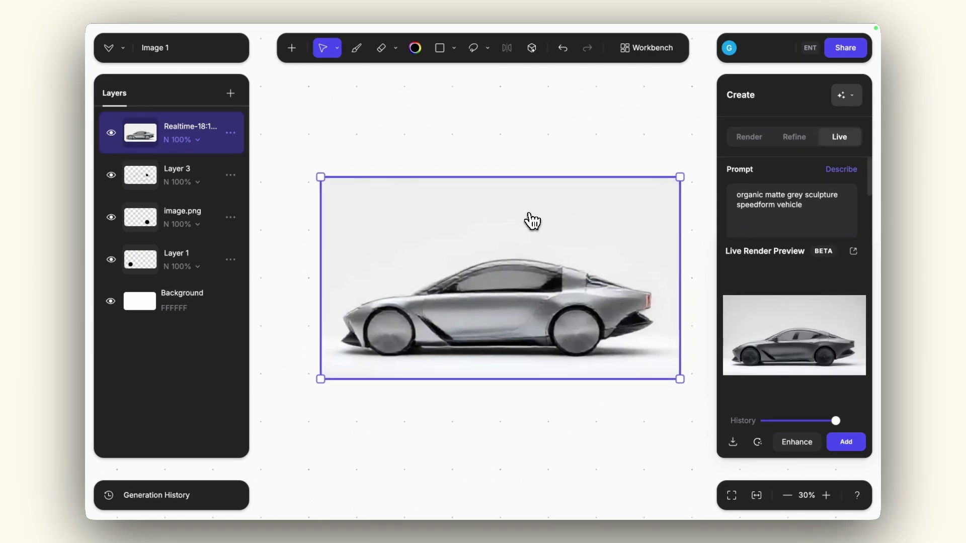
pyautogui.scroll(2, 530, 256)
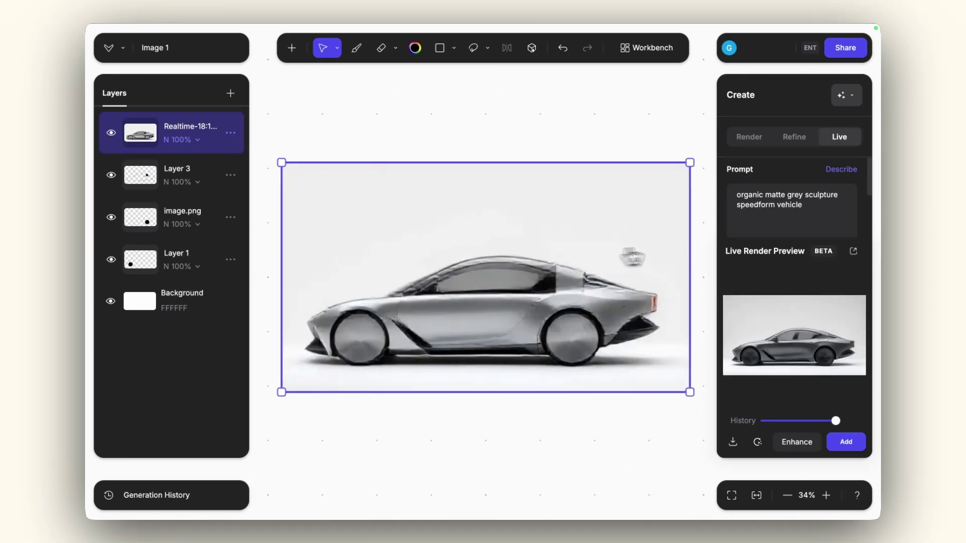
# Step: Generate four Refine variations of the visible render with Drawing Influence set to 70%
pyautogui.click(800, 141)
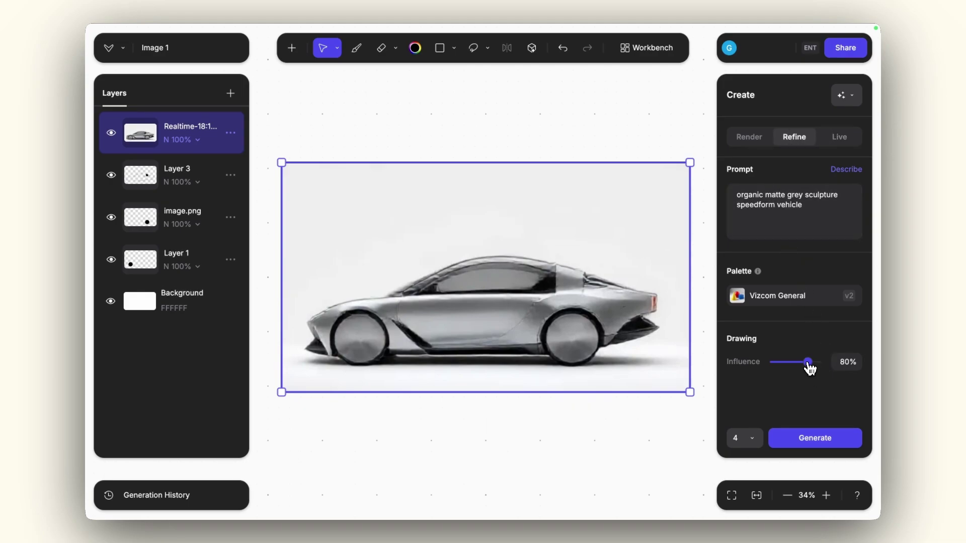
pyautogui.moveTo(808, 366); pyautogui.dragTo(804, 366)
pyautogui.click(804, 438)
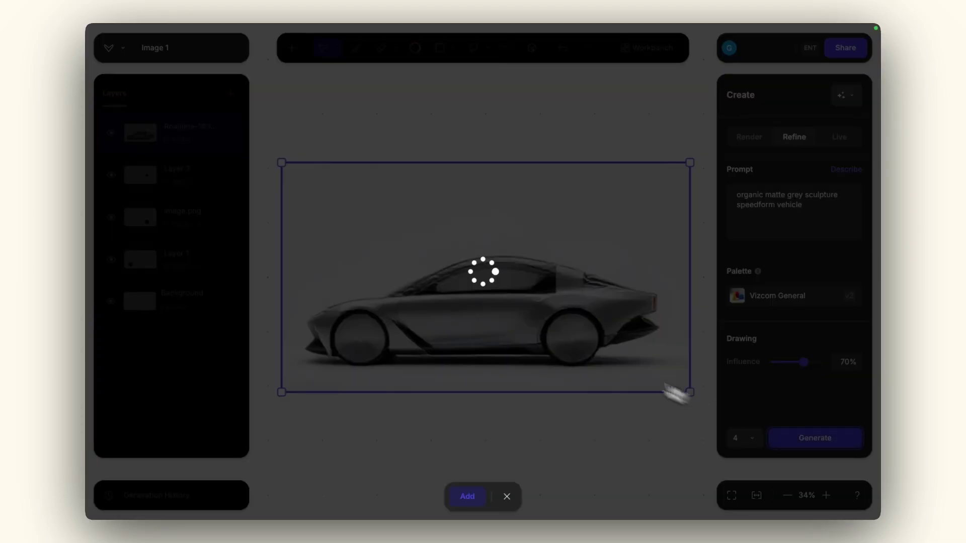
pyautogui.scroll(5, 580, 322)
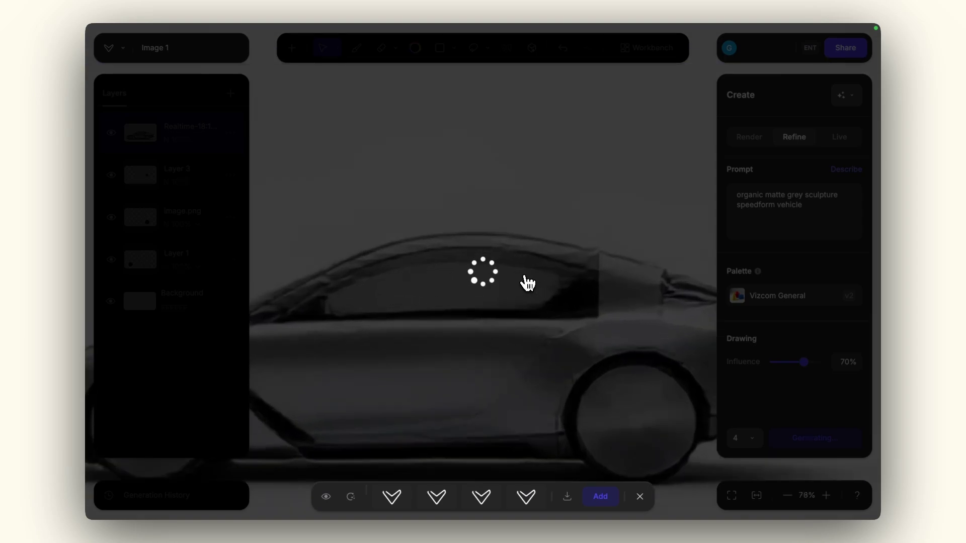
pyautogui.scroll(-5, 624, 284)
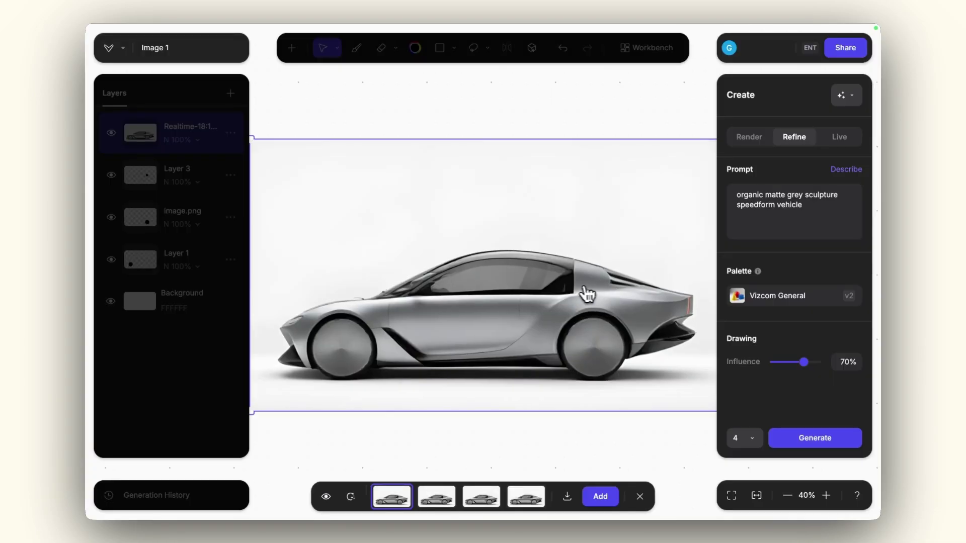
# Step: Compare the four refined variations with each other and the original, and add the first one as a layer
pyautogui.press('Right')
pyautogui.press('Right')
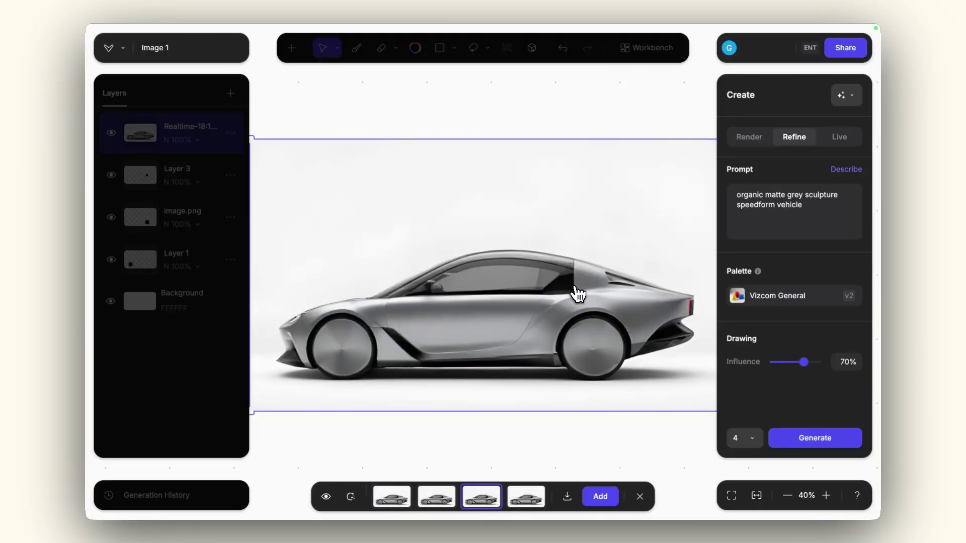
pyautogui.press('Right')
pyautogui.press('Left')
pyautogui.press('Left')
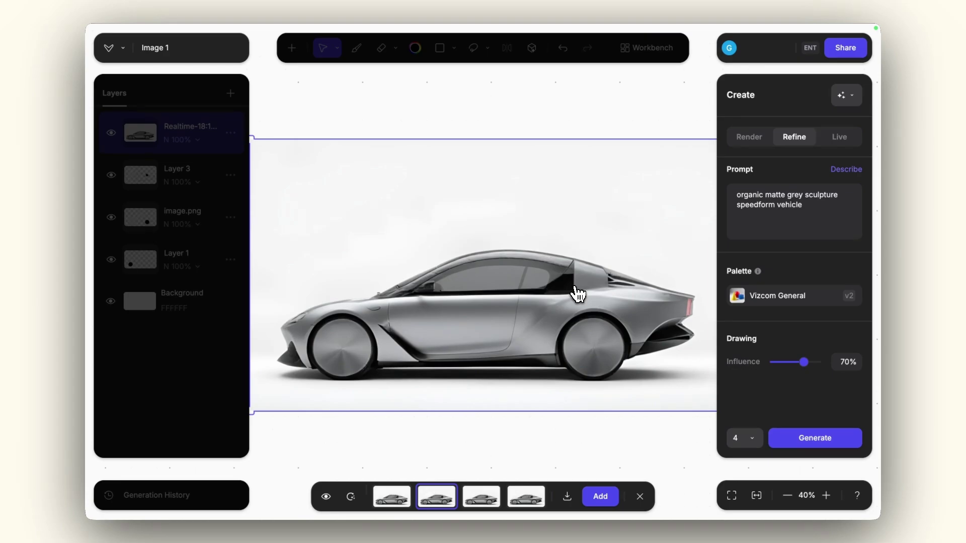
pyautogui.press('Left')
pyautogui.scroll(-3, 540, 289)
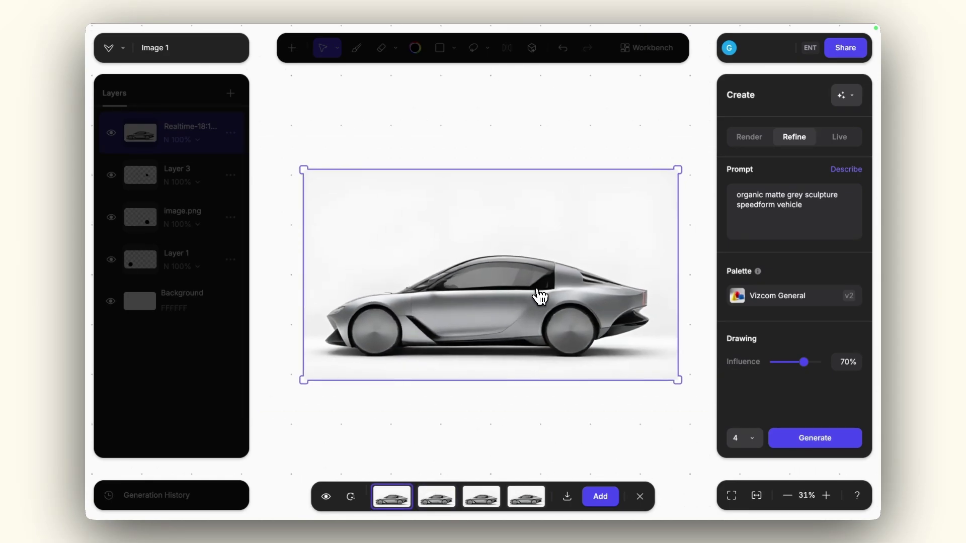
pyautogui.scroll(1, 537, 294)
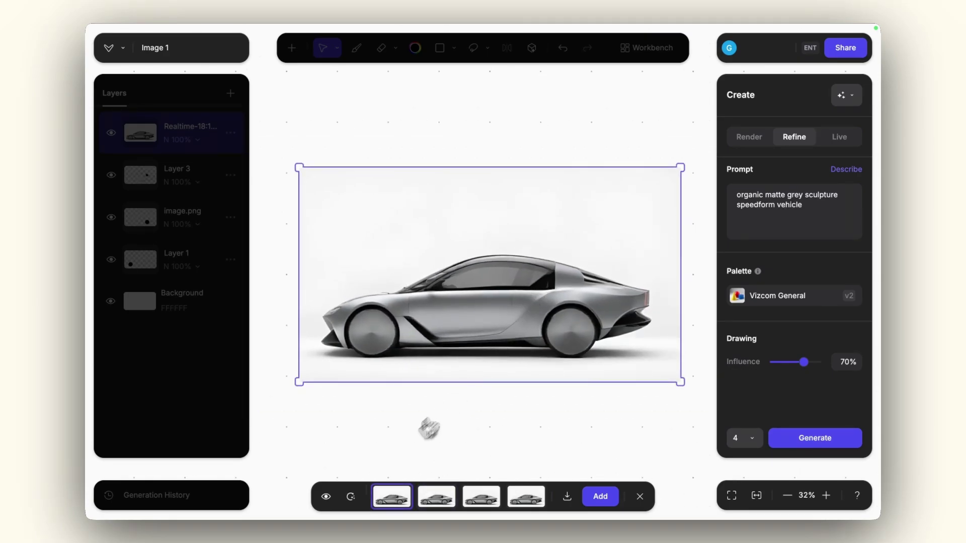
pyautogui.click(326, 496)
pyautogui.click(326, 496)
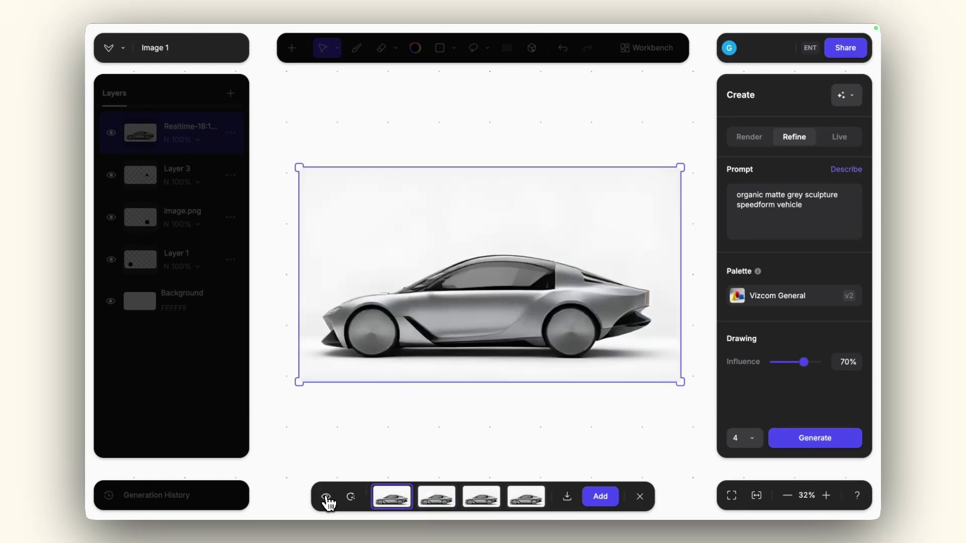
pyautogui.click(600, 496)
# Step: Generate four images in Render mode from the refined car with Drawing Influence at 85%
pyautogui.click(760, 145)
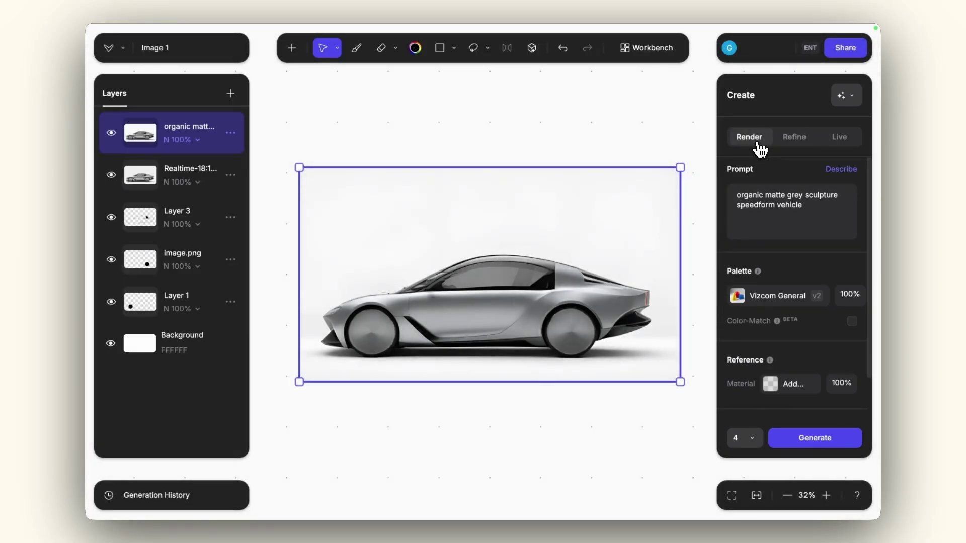
pyautogui.scroll(-2, 811, 361)
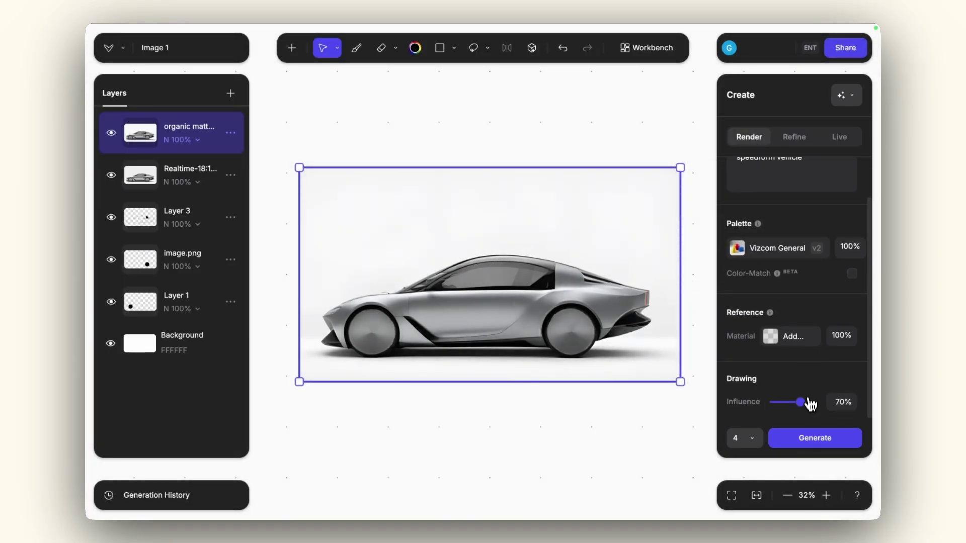
pyautogui.click(802, 436)
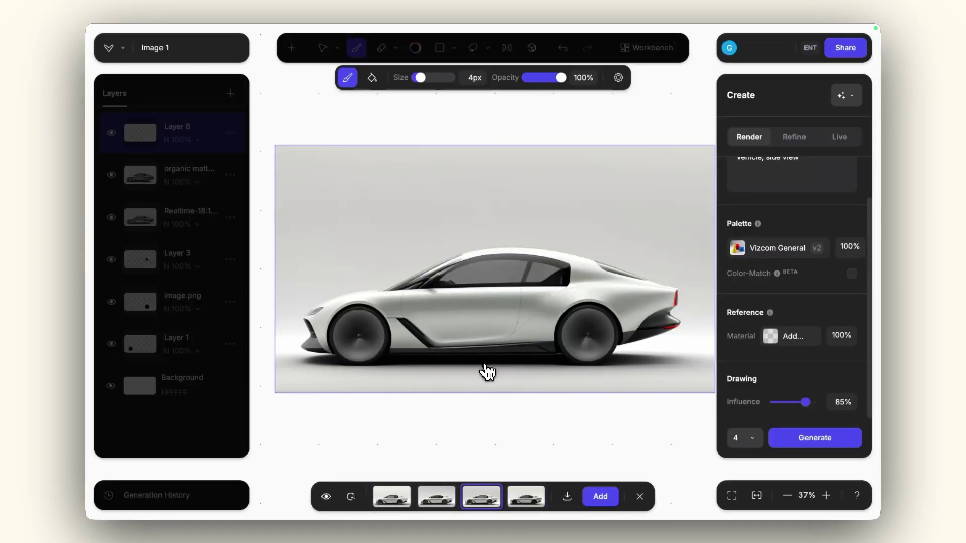
# Step: Add the first rendered variation as a layer and close the results
pyautogui.click(397, 498)
pyautogui.click(602, 499)
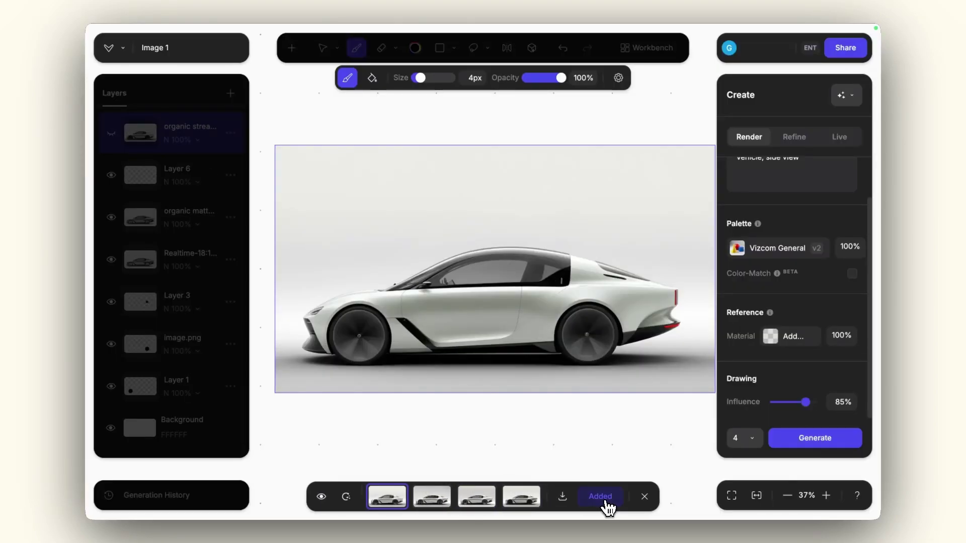
pyautogui.click(640, 499)
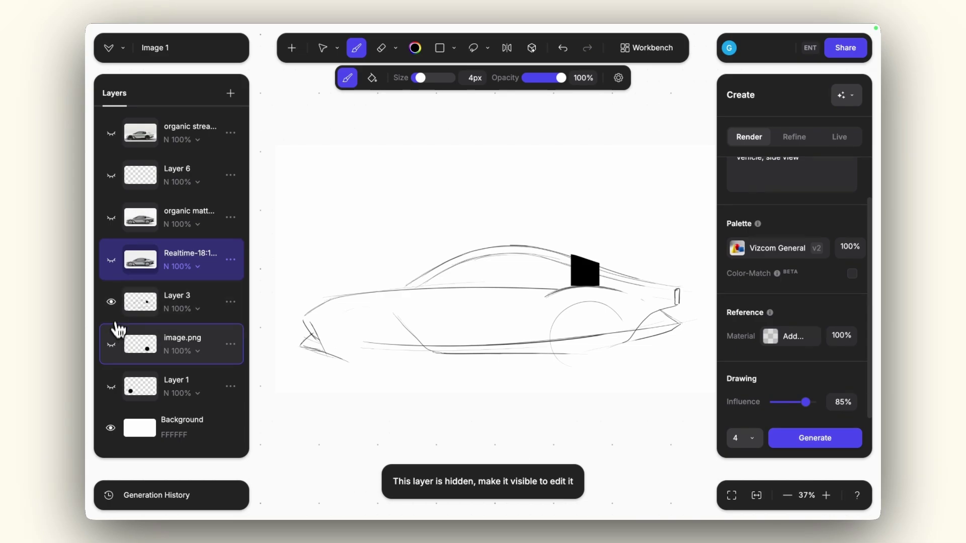
# Step: Make the rear and front wheel layers visible together with the line sketch, keeping the render layers hidden
pyautogui.click(111, 344)
pyautogui.click(111, 386)
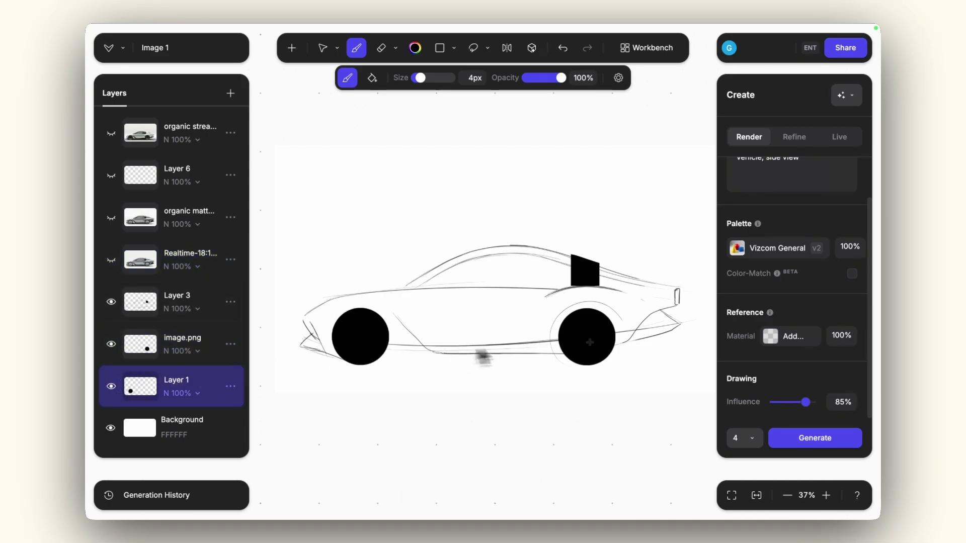
pyautogui.click(111, 386)
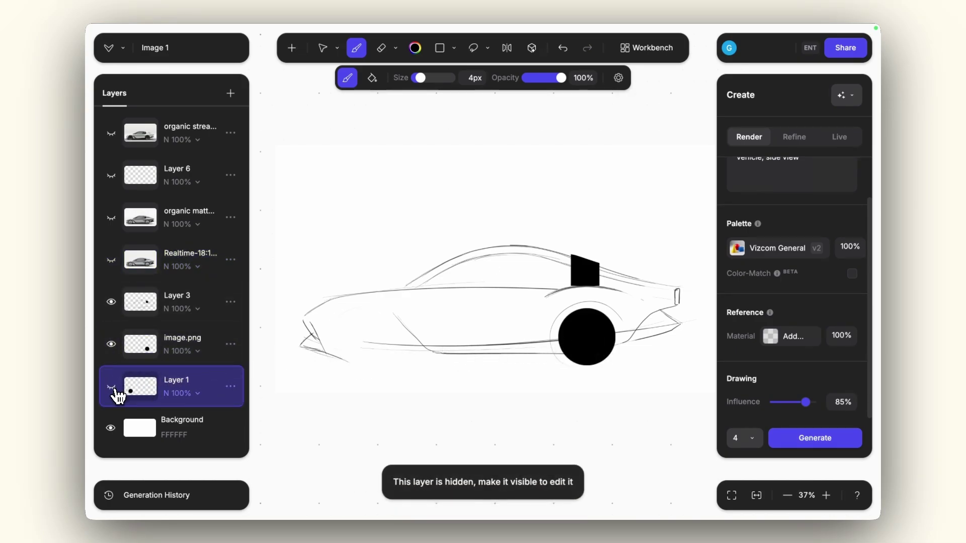
pyautogui.click(112, 387)
# Step: Duplicate the rear wheel layer as a larger 54% opacity ring beneath it, and slightly enlarge the solid black wheel
pyautogui.click(111, 344)
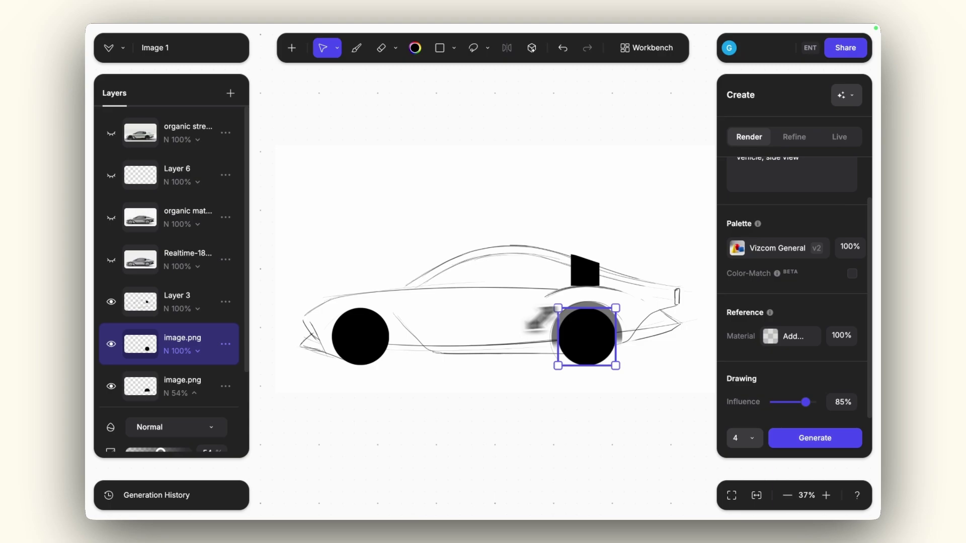
pyautogui.moveTo(612, 313); pyautogui.dragTo(615, 310)
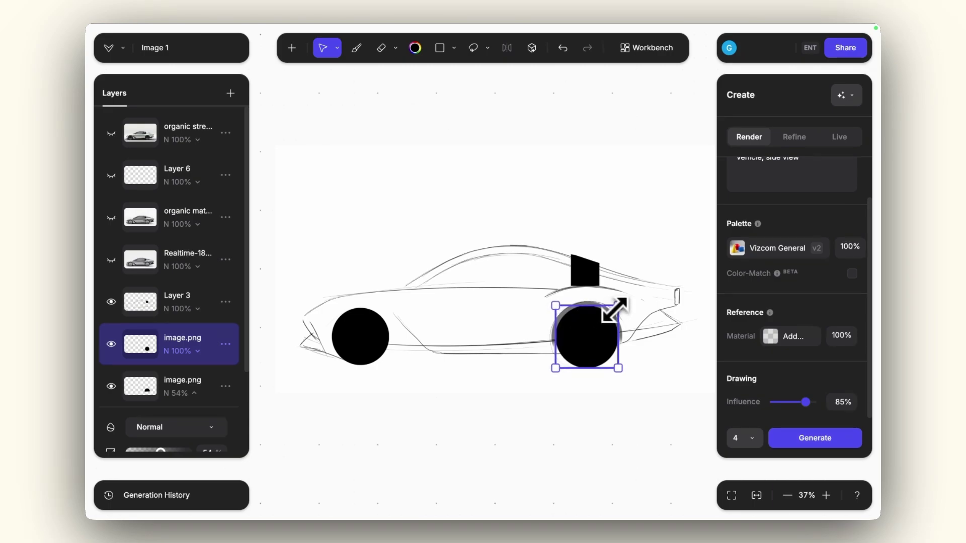
pyautogui.press('b')
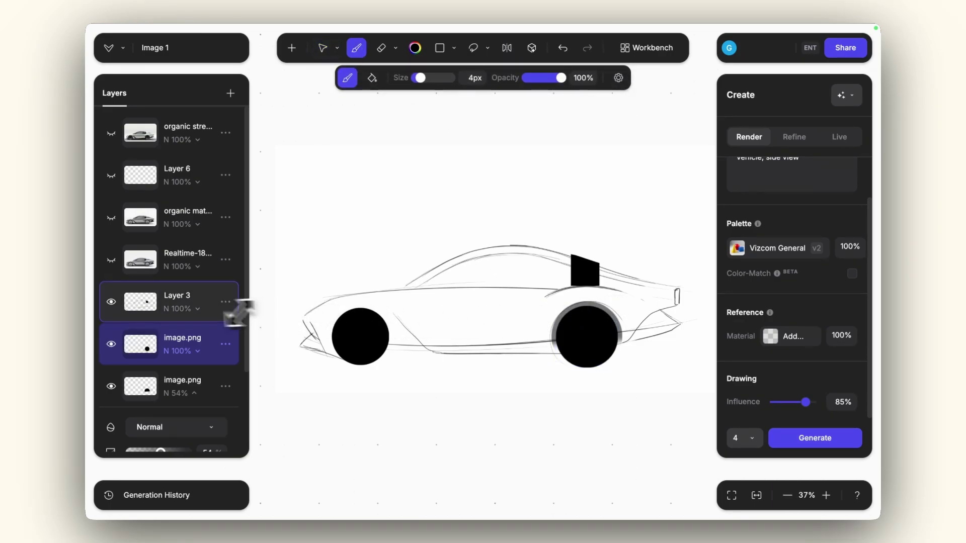
# Step: Duplicate the front wheel from Layer 1 onto a new layer above it
pyautogui.scroll(-3, 166, 337)
pyautogui.click(113, 389)
pyautogui.click(113, 389)
pyautogui.press('super+c')
pyautogui.press('super+v')
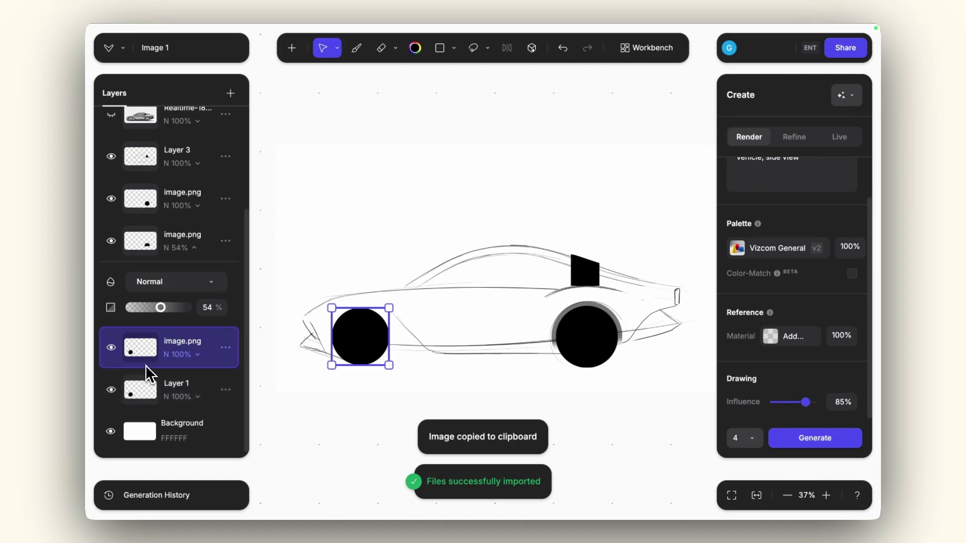
# Step: Set Layer 1's opacity to 46% and enlarge it slightly to form a thin grey ring around the front wheel
pyautogui.click(196, 398)
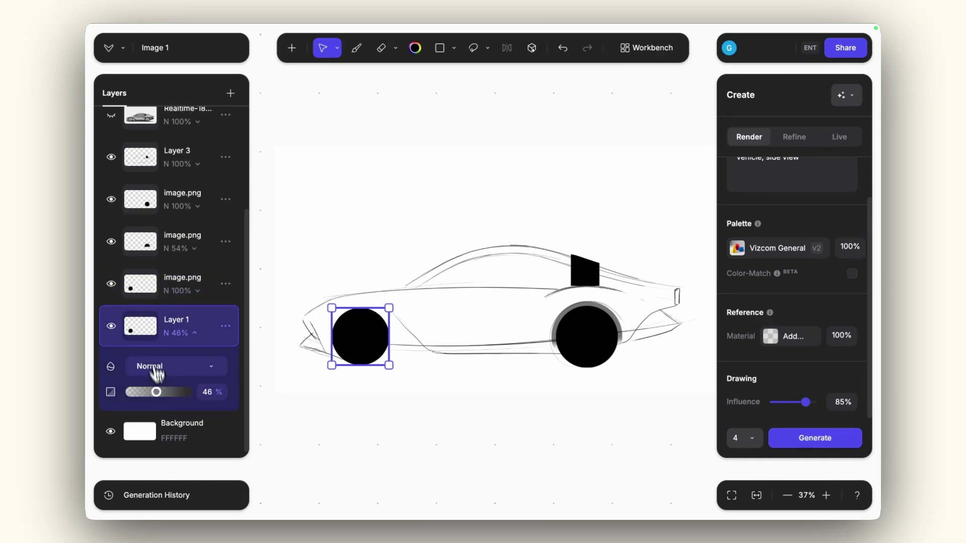
pyautogui.rightClick(155, 331)
pyautogui.click(435, 392)
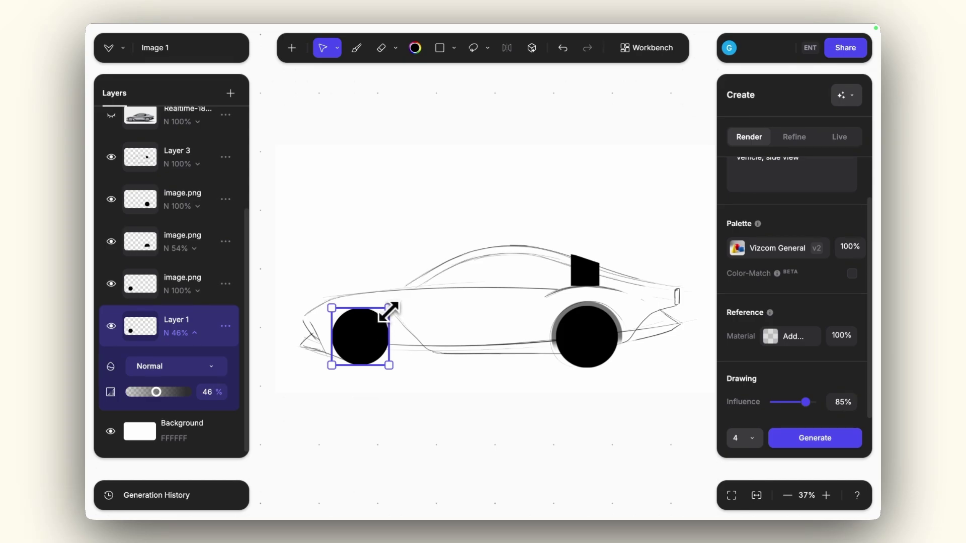
pyautogui.moveTo(389, 309); pyautogui.dragTo(394, 303)
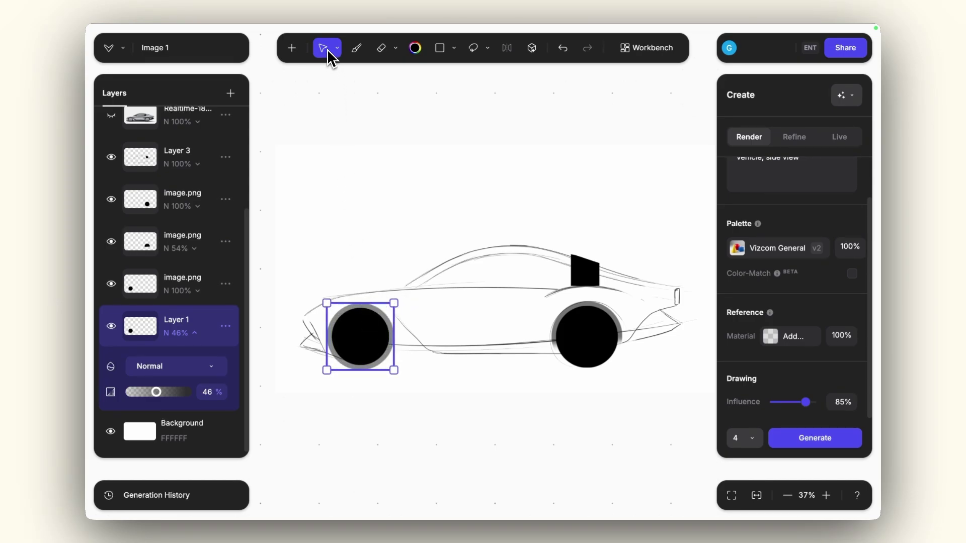
pyautogui.press('super+z')
pyautogui.press('super+shift+z')
pyautogui.moveTo(394, 305); pyautogui.dragTo(392, 310)
pyautogui.press('b')
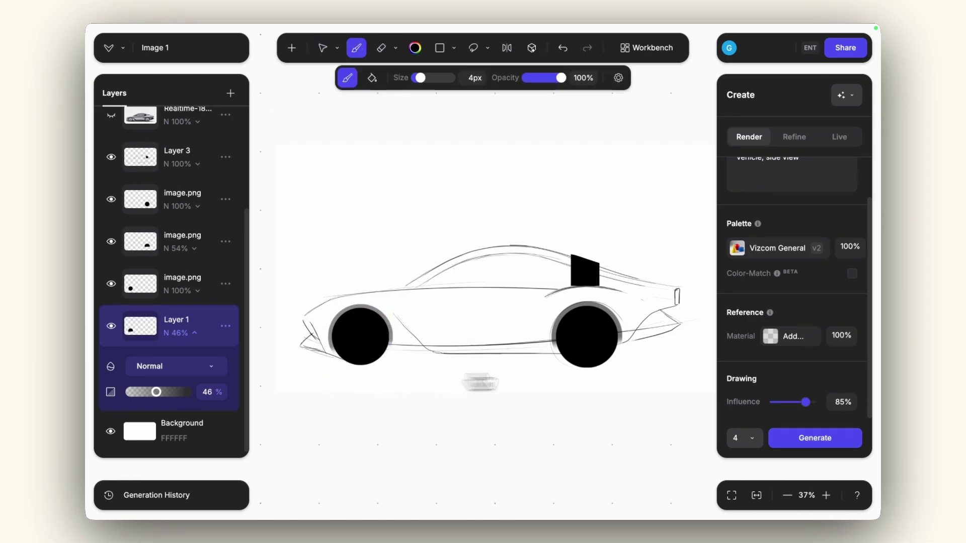
# Step: Raise the drawing influence and generate four renders of the sketch with the new wheels
pyautogui.scroll(3, 773, 331)
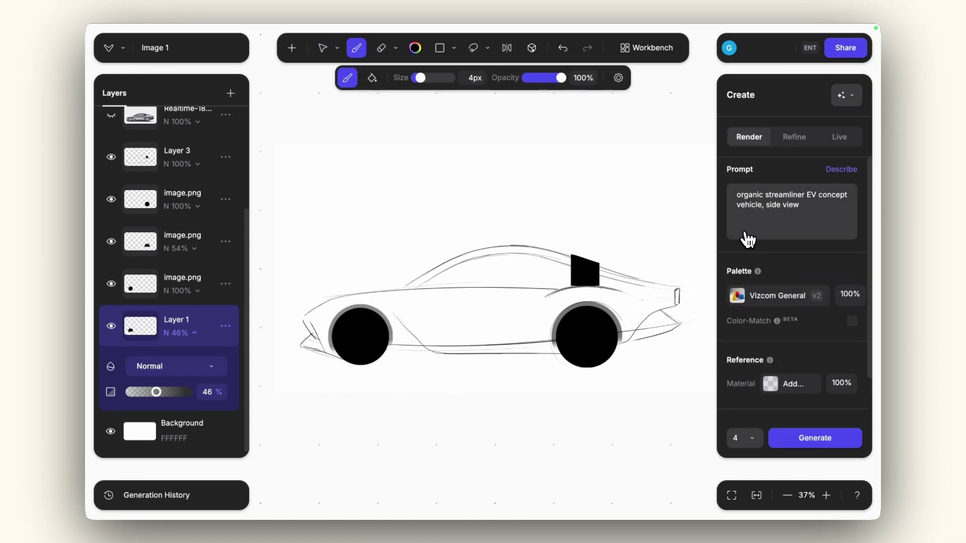
pyautogui.scroll(-3, 748, 239)
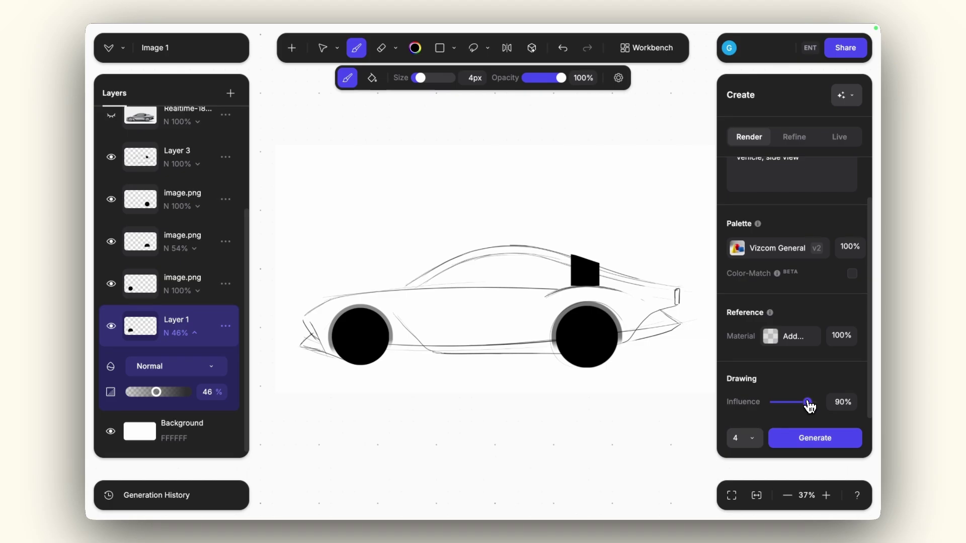
pyautogui.moveTo(809, 405); pyautogui.dragTo(814, 401)
pyautogui.click(816, 440)
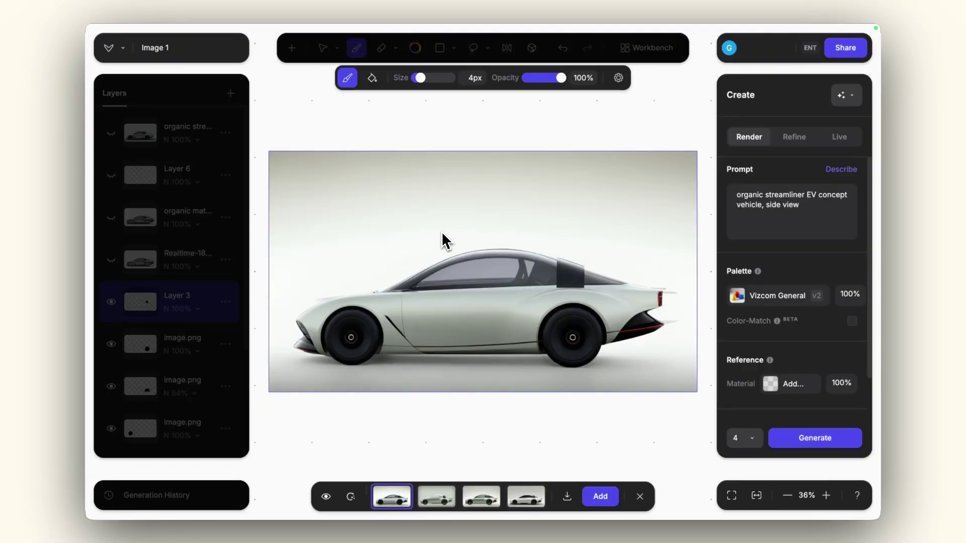
# Step: Compare the four generated renders and add the green third one and the pale first one as layers
pyautogui.press('Right')
pyautogui.press('Right')
pyautogui.press('Right')
pyautogui.press('Left')
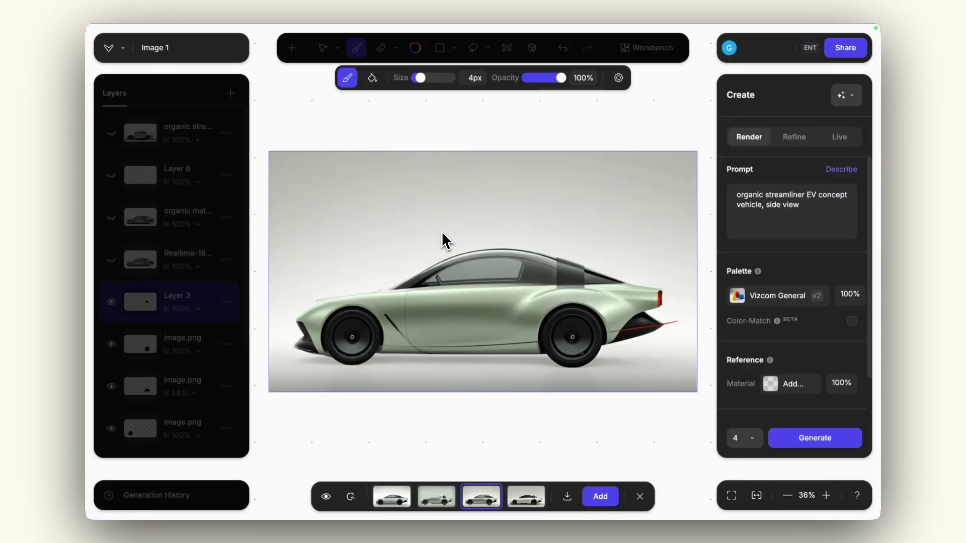
pyautogui.click(595, 498)
pyautogui.click(391, 498)
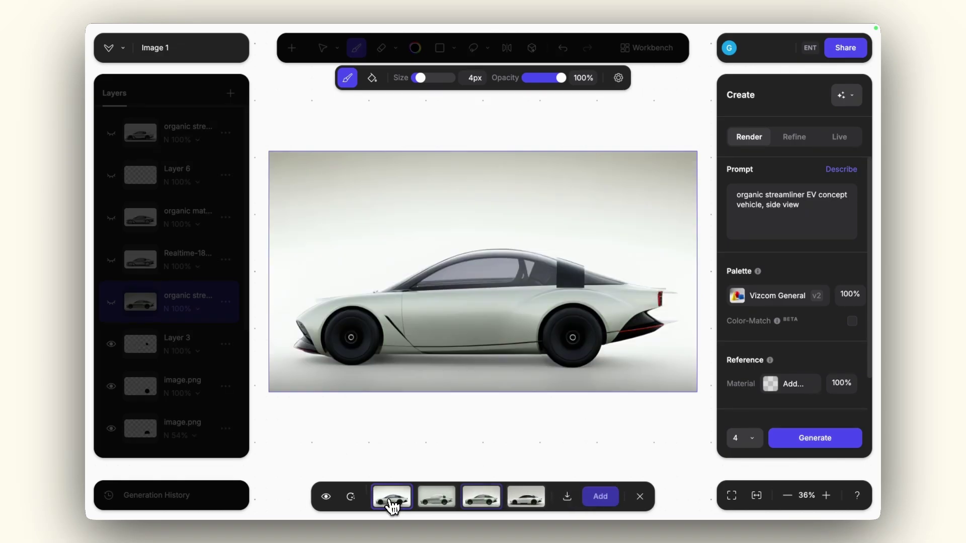
pyautogui.click(606, 498)
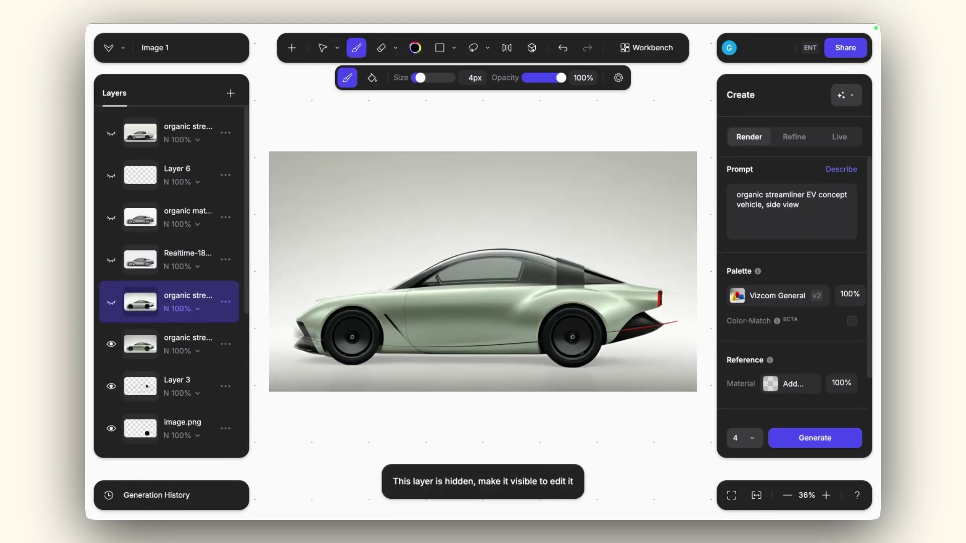
# Step: Remove the red line across the rear diffuser of the green render with the 17 px AI eraser
pyautogui.scroll(5, 682, 338)
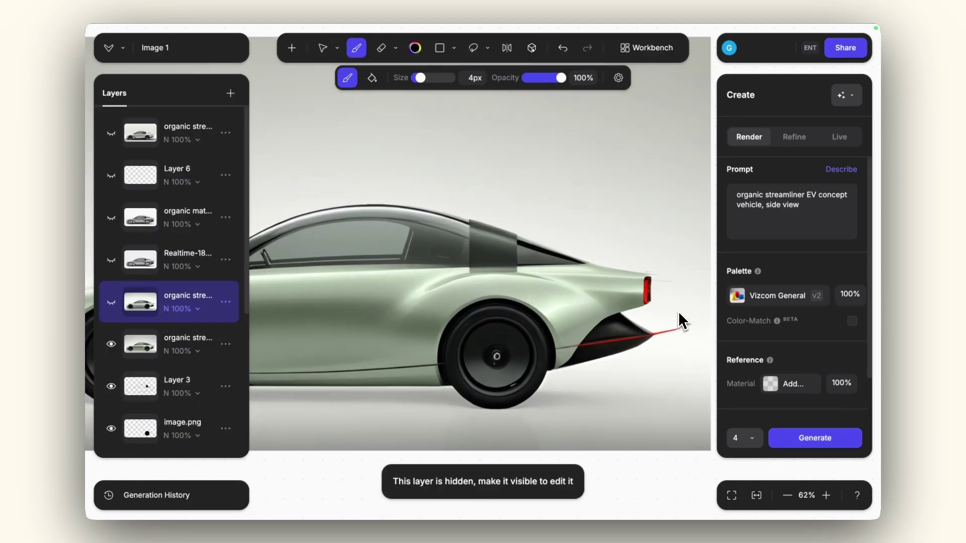
pyautogui.click(381, 48)
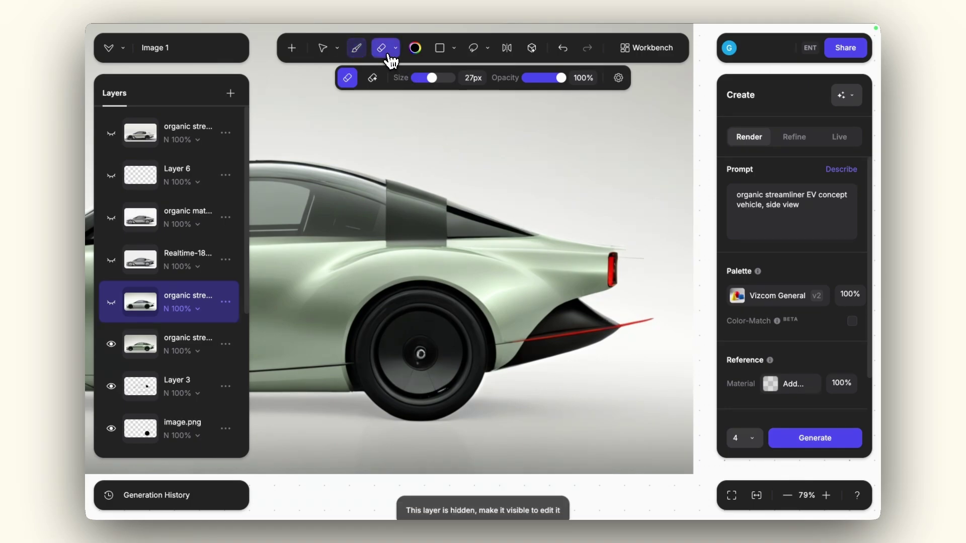
pyautogui.rightClick(135, 352)
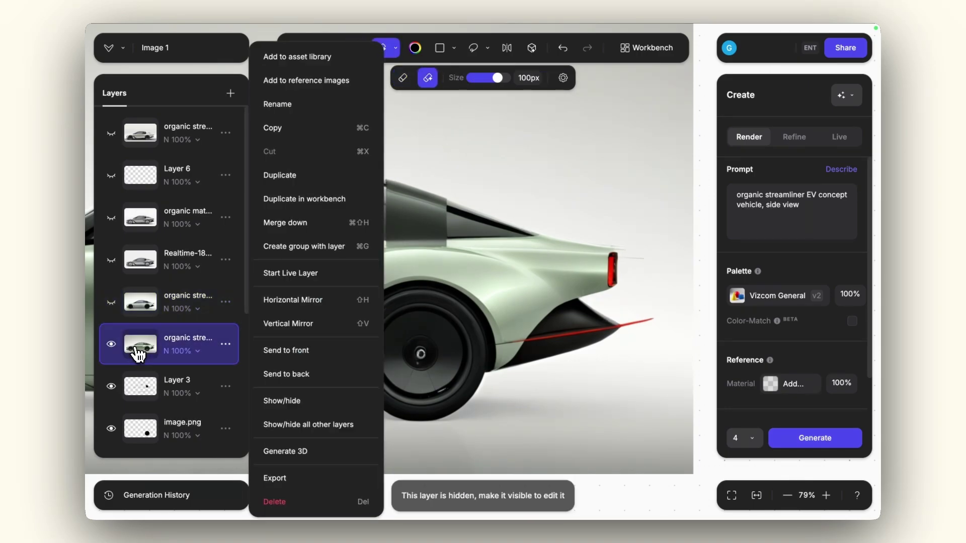
pyautogui.moveTo(606, 321); pyautogui.dragTo(553, 335)
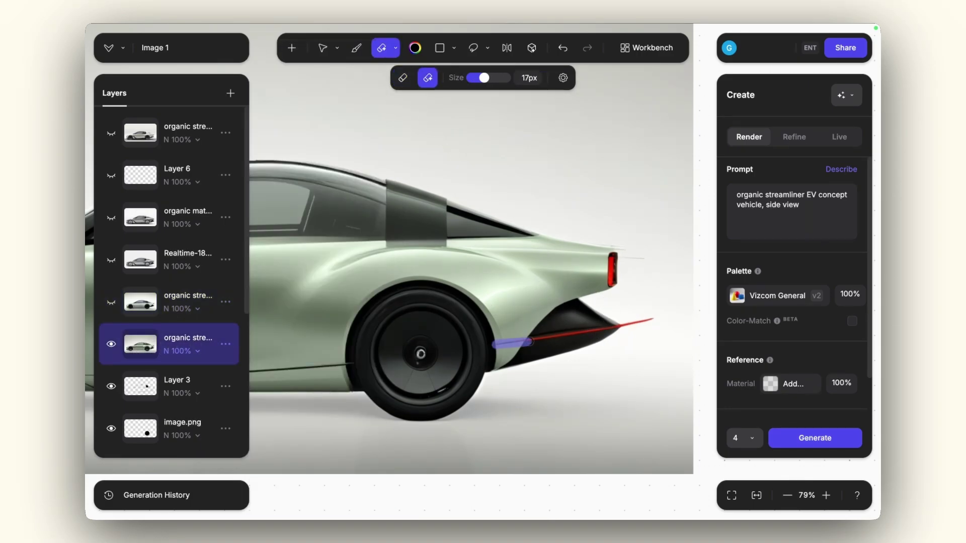
pyautogui.moveTo(660, 317); pyautogui.dragTo(661, 317)
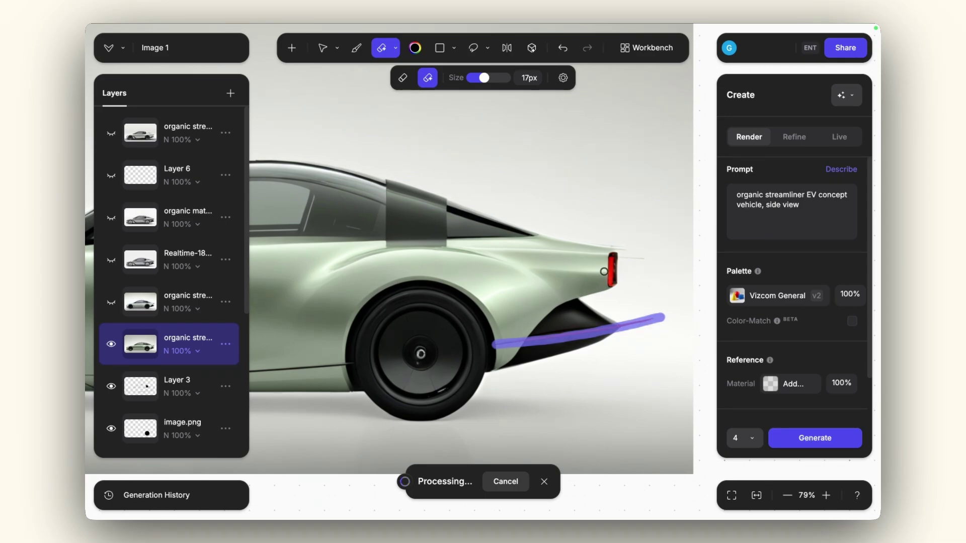
# Step: Remove the small oval mark ahead of the tail light and the stray marks along the body side with the AI eraser
pyautogui.scroll(-3, 488, 274)
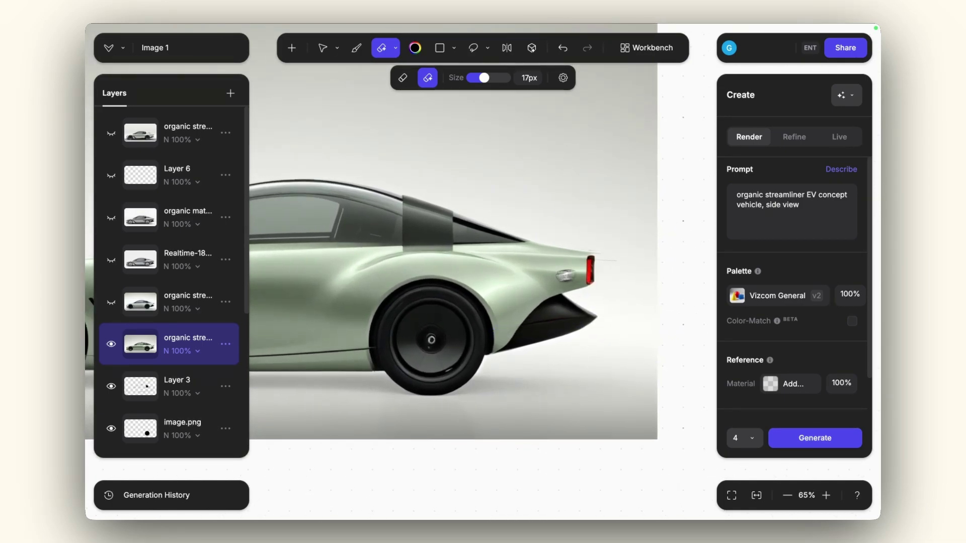
pyautogui.moveTo(564, 275); pyautogui.dragTo(804, 262)
pyautogui.scroll(-3, 572, 291)
pyautogui.moveTo(571, 291)
pyautogui.mouseDown()
pyautogui.moveTo(642, 299)
pyautogui.moveTo(474, 292)
pyautogui.mouseUp()
pyautogui.moveTo(391, 325); pyautogui.dragTo(451, 325)
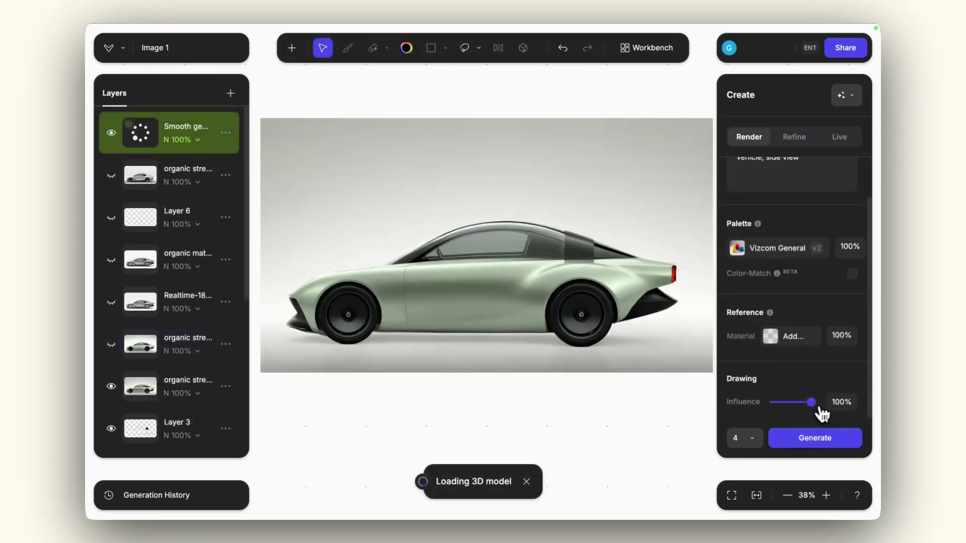
# Step: Generate four renders from the cleaned-up green car and add the first and third results as layers
pyautogui.click(817, 433)
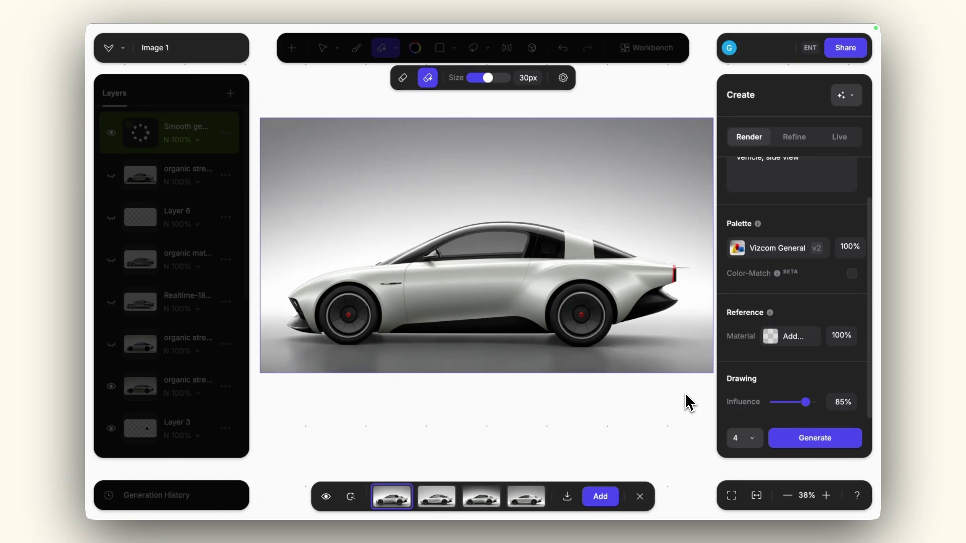
pyautogui.click(605, 499)
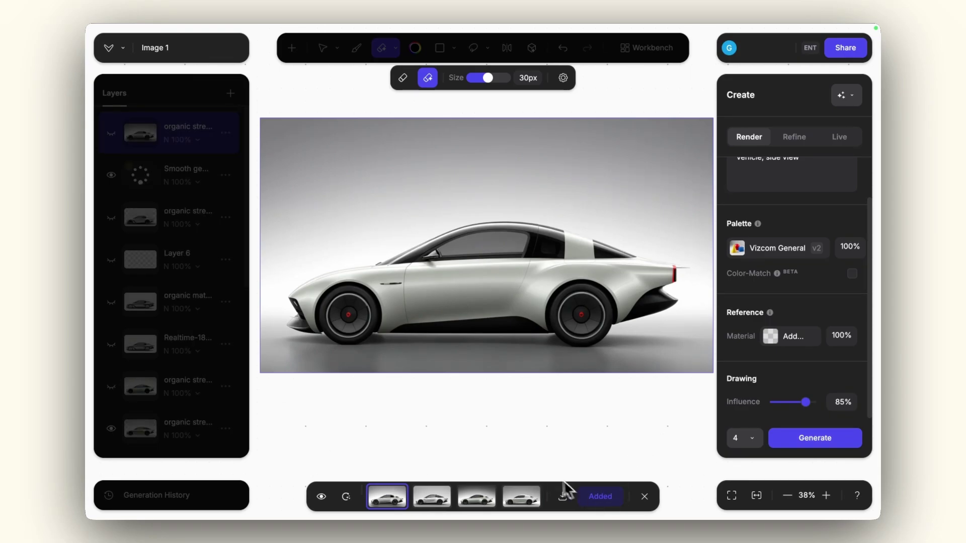
pyautogui.click(478, 496)
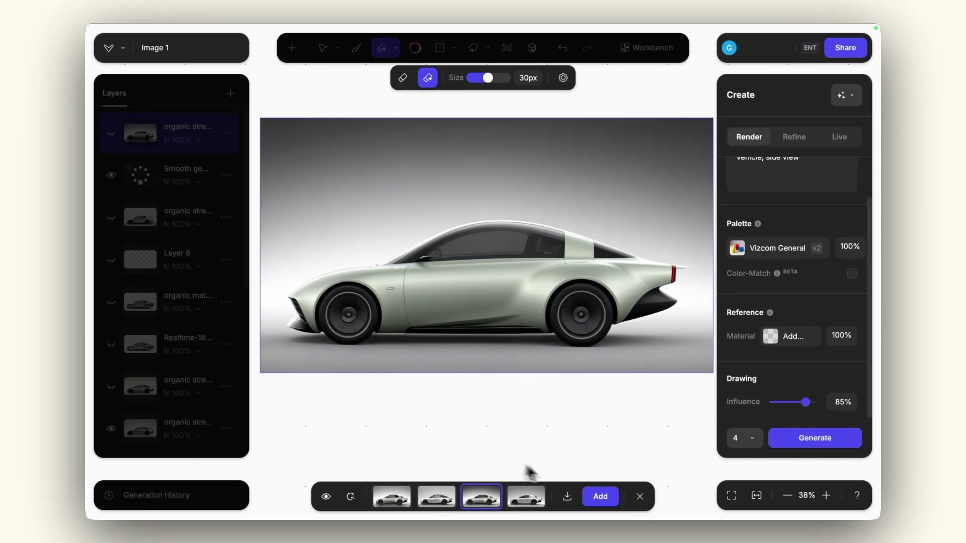
pyautogui.click(605, 496)
pyautogui.click(641, 498)
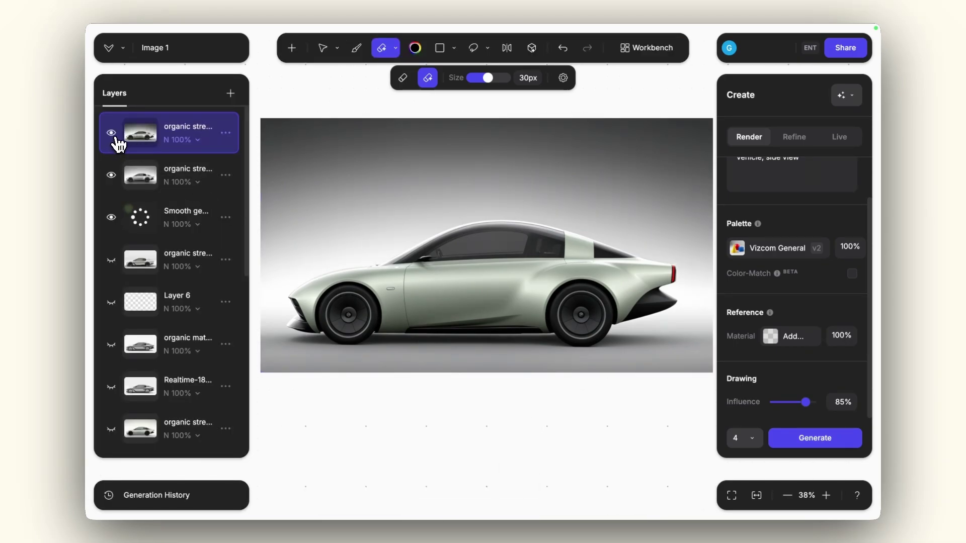
# Step: Remove the small mark on the front fender and erase the top render's sill to reveal the darker sill of the render beneath
pyautogui.moveTo(386, 288); pyautogui.dragTo(397, 287)
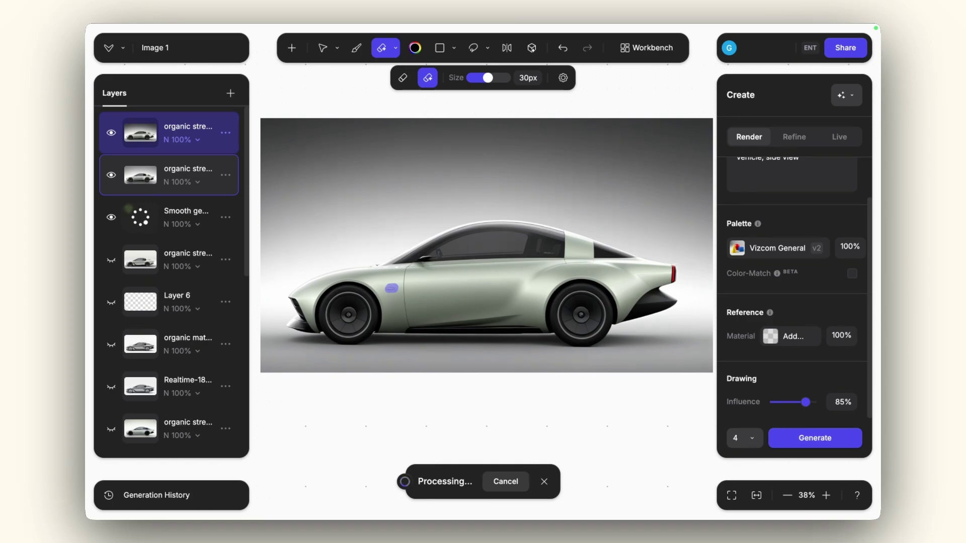
pyautogui.click(111, 133)
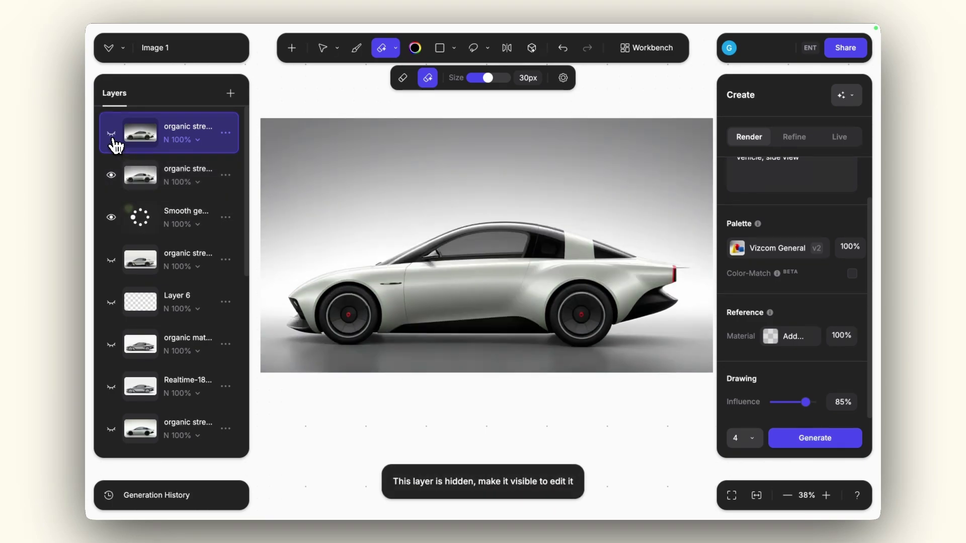
pyautogui.click(111, 133)
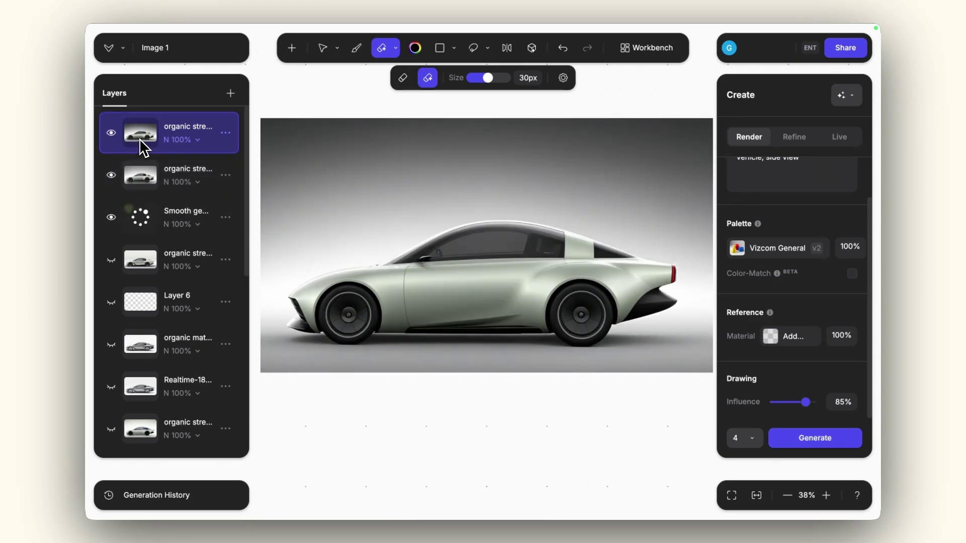
pyautogui.press('e')
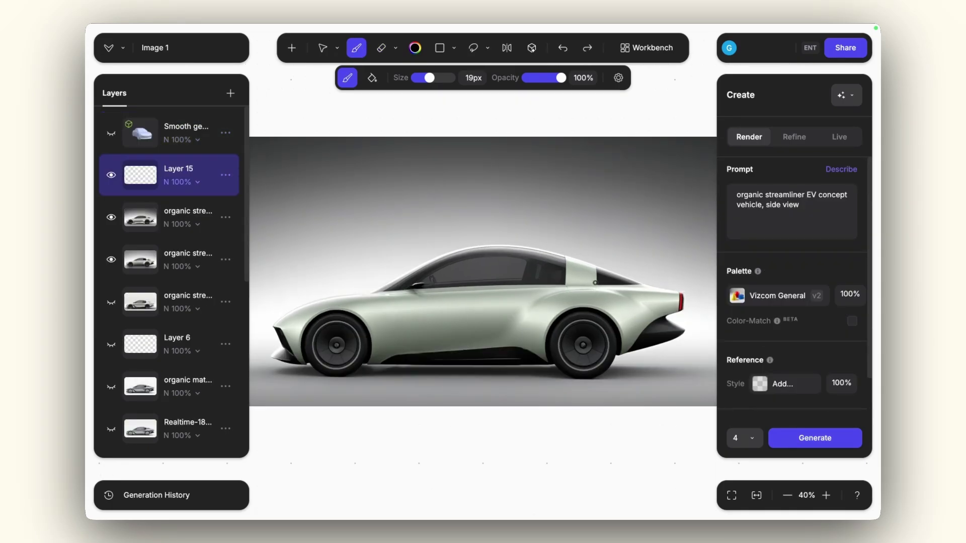
# Step: Generate a smooth-geometry 3D model from the side-view render and rotate the model to a side view
pyautogui.click(531, 48)
pyautogui.click(539, 121)
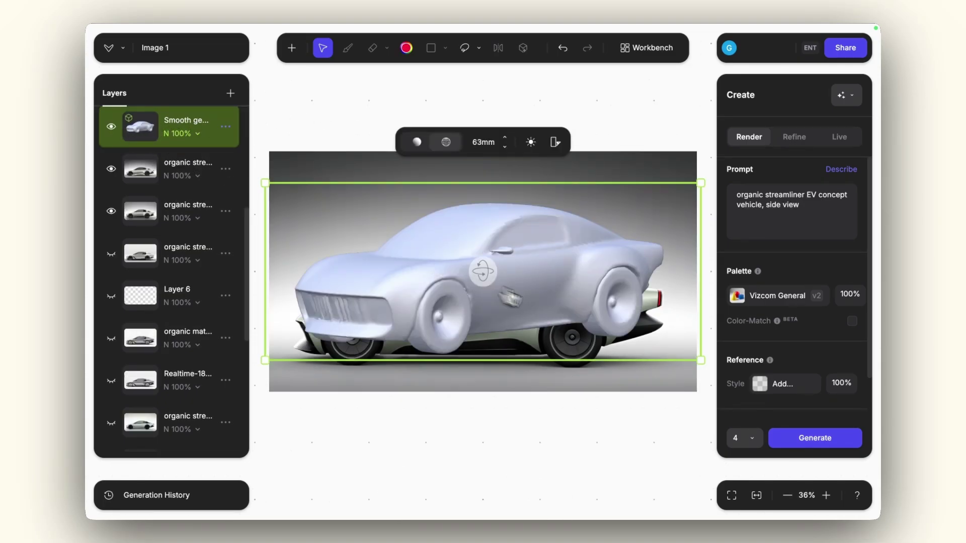
pyautogui.moveTo(430, 271); pyautogui.dragTo(466, 268)
pyautogui.moveTo(605, 247); pyautogui.dragTo(492, 317)
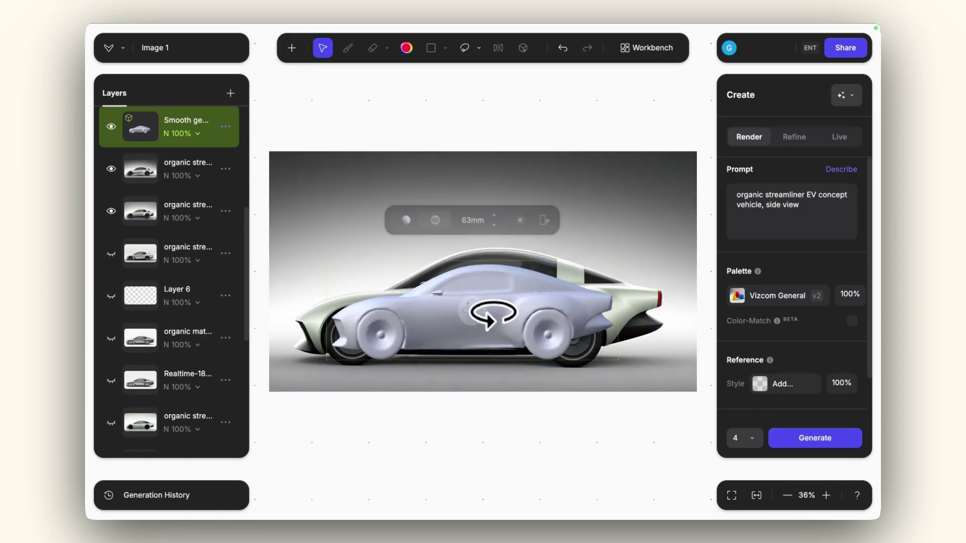
# Step: Enlarge and reposition the 3D model so it overlays the rendered car's side profile
pyautogui.moveTo(617, 261); pyautogui.dragTo(684, 268)
pyautogui.moveTo(607, 289); pyautogui.dragTo(619, 287)
pyautogui.moveTo(666, 248); pyautogui.dragTo(674, 250)
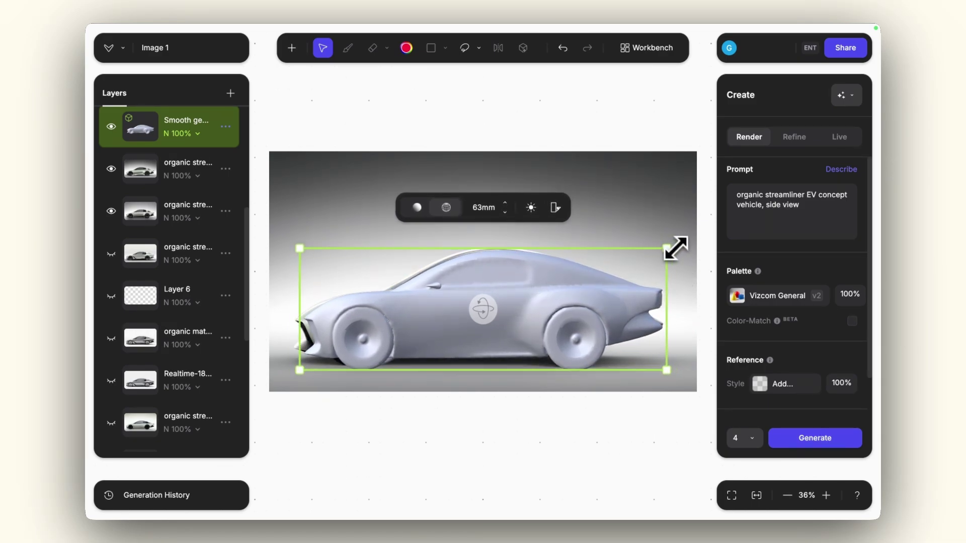
# Step: Set the 3D model's focal length to 20 mm, orbit it to a rear three-quarter view and enlarge it
pyautogui.moveTo(508, 205)
pyautogui.mouseDown()
pyautogui.moveTo(508, 237)
pyautogui.moveTo(509, 207)
pyautogui.mouseUp()
pyautogui.moveTo(471, 305); pyautogui.dragTo(425, 276)
pyautogui.scroll(-3, 583, 168)
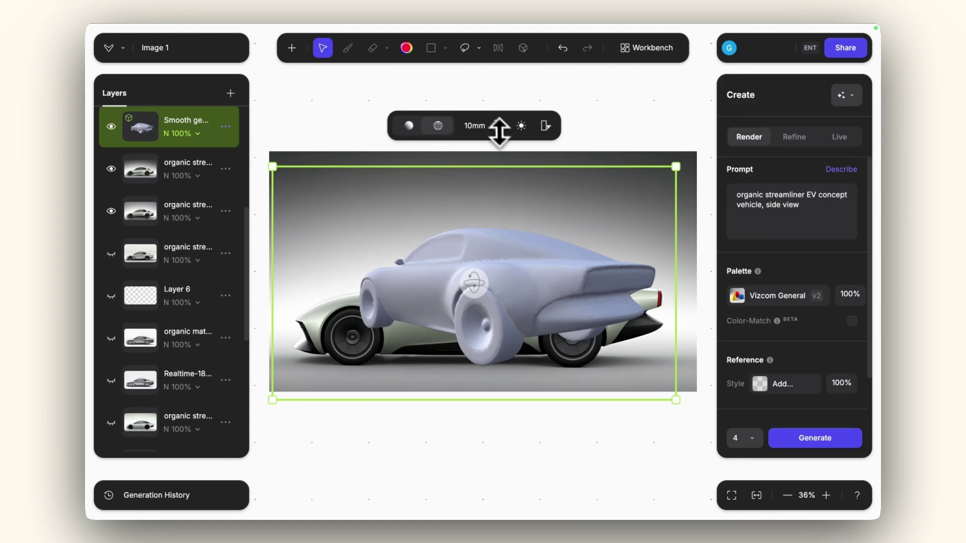
pyautogui.moveTo(650, 205); pyautogui.dragTo(701, 181)
pyautogui.moveTo(481, 282); pyautogui.dragTo(487, 276)
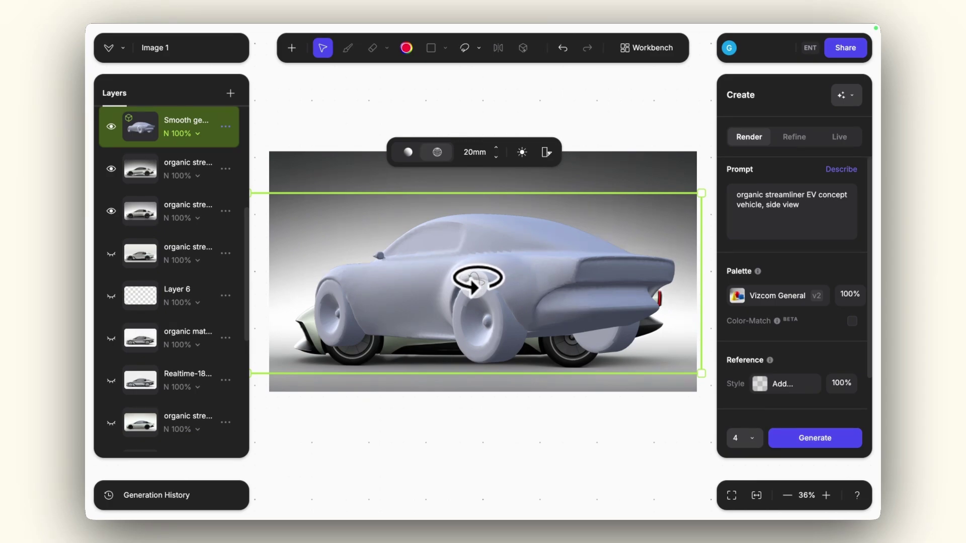
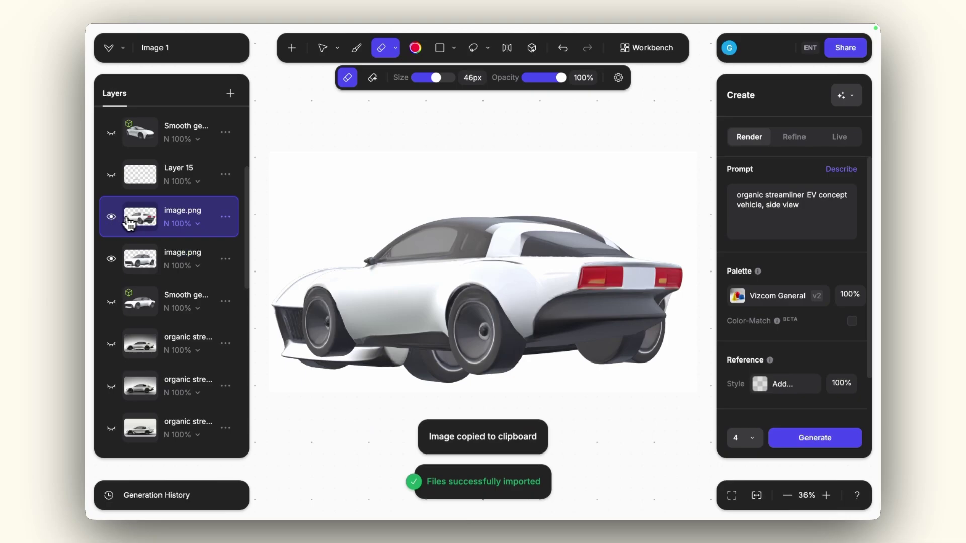
# Step: Show only the rear three-quarter render and repaint its tail with a thin black light bar and red strips on new layers
pyautogui.click(111, 217)
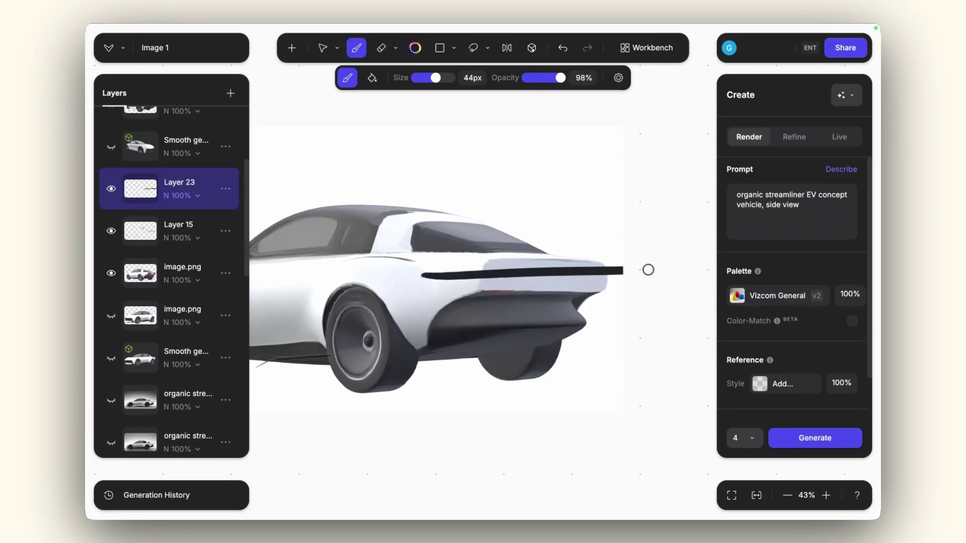
pyautogui.press('e')
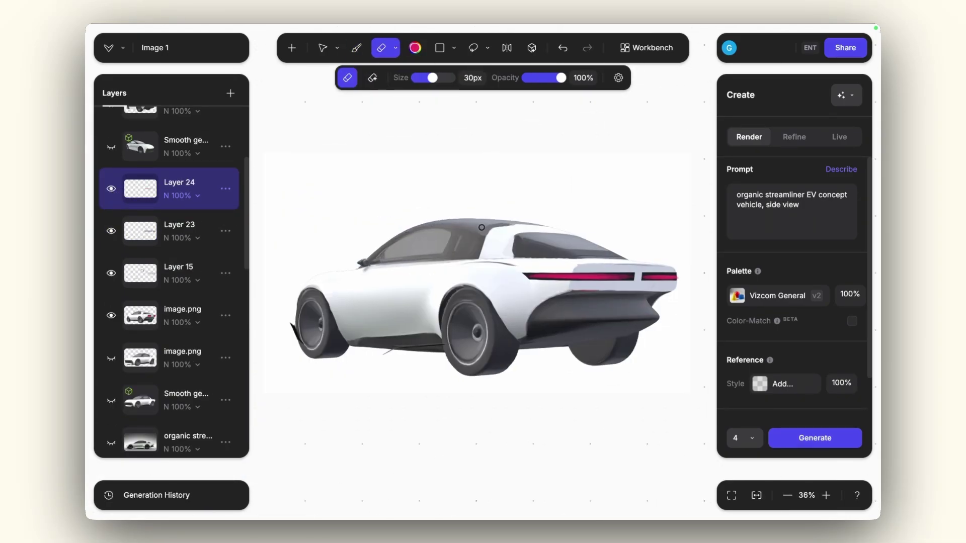
# Step: Cover the front view's grille with flat grey on Layer 28 and paint a dark band along its lower edge
pyautogui.press('b')
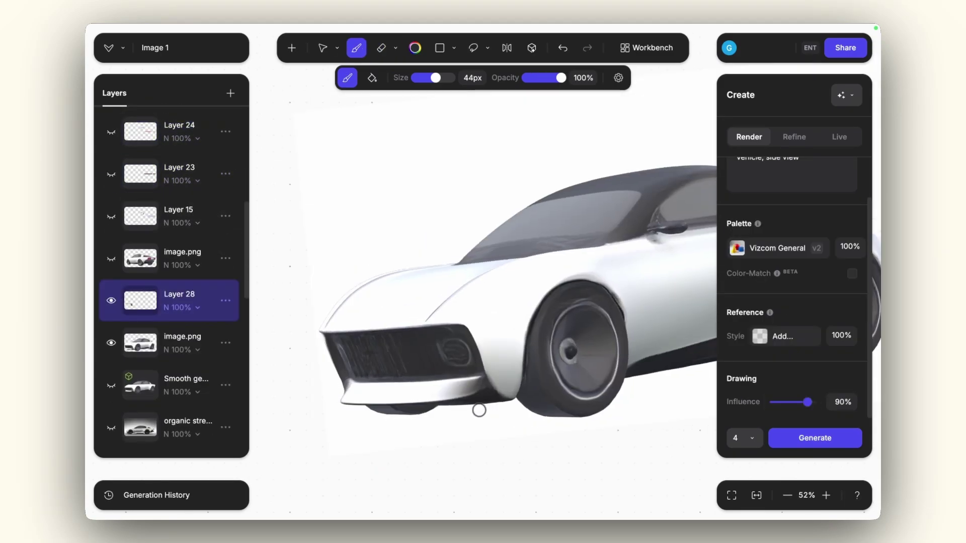
pyautogui.moveTo(473, 362)
pyautogui.mouseDown()
pyautogui.moveTo(336, 358)
pyautogui.moveTo(442, 348)
pyautogui.moveTo(392, 330)
pyautogui.mouseUp()
pyautogui.press('[')
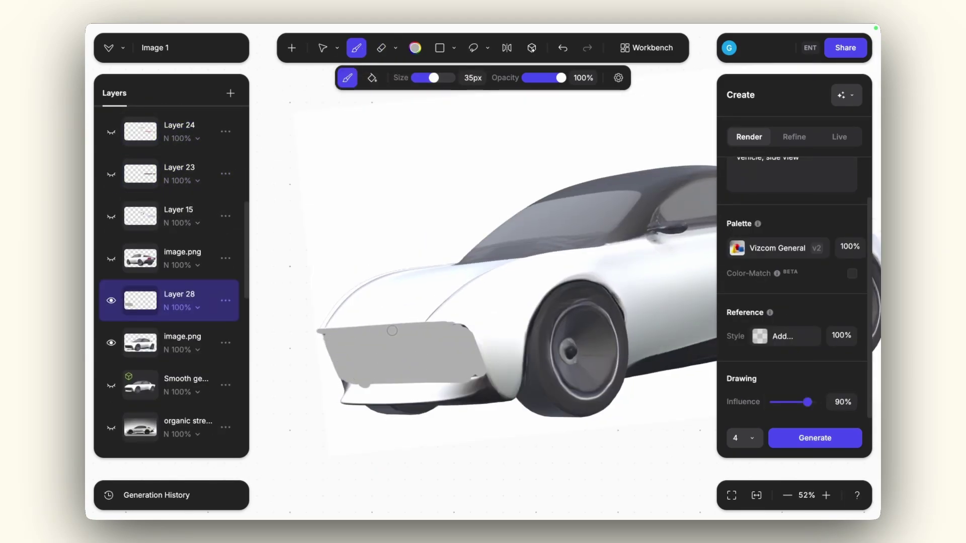
pyautogui.moveTo(336, 378); pyautogui.dragTo(489, 372)
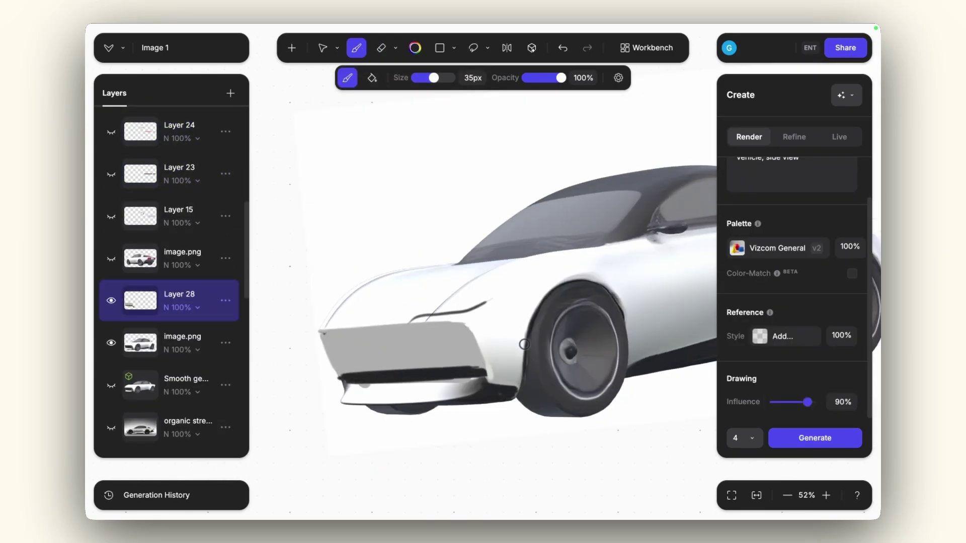
# Step: Paint filled black headlights with pointed outer tips on a new layer, clean their edges, and outline the grey grille in black
pyautogui.scroll(-5, 481, 365)
pyautogui.scroll(5, 481, 364)
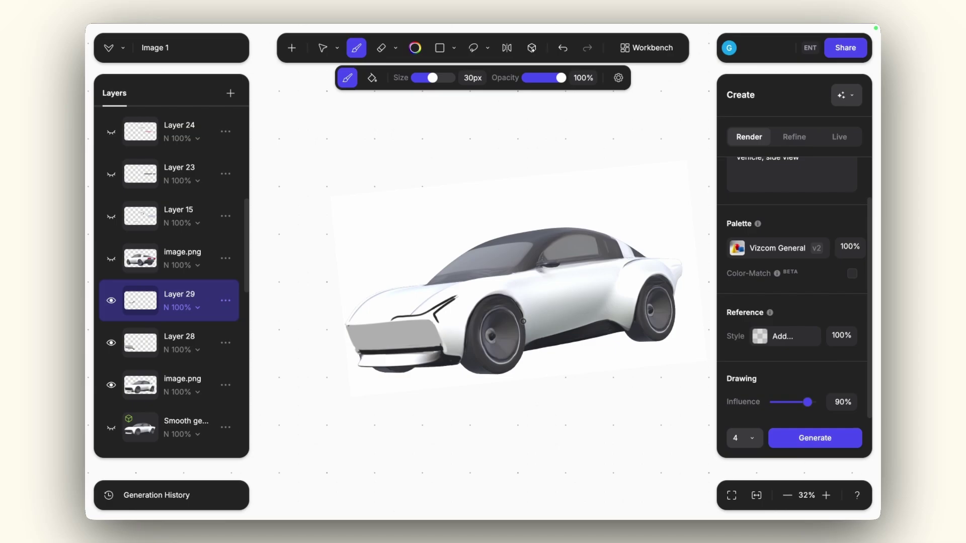
pyautogui.scroll(5, 523, 321)
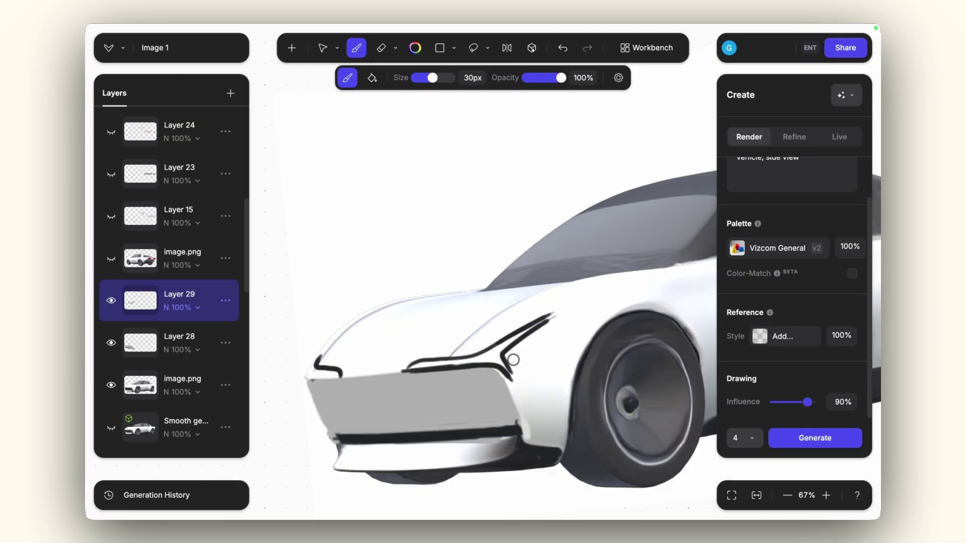
pyautogui.scroll(5, 414, 347)
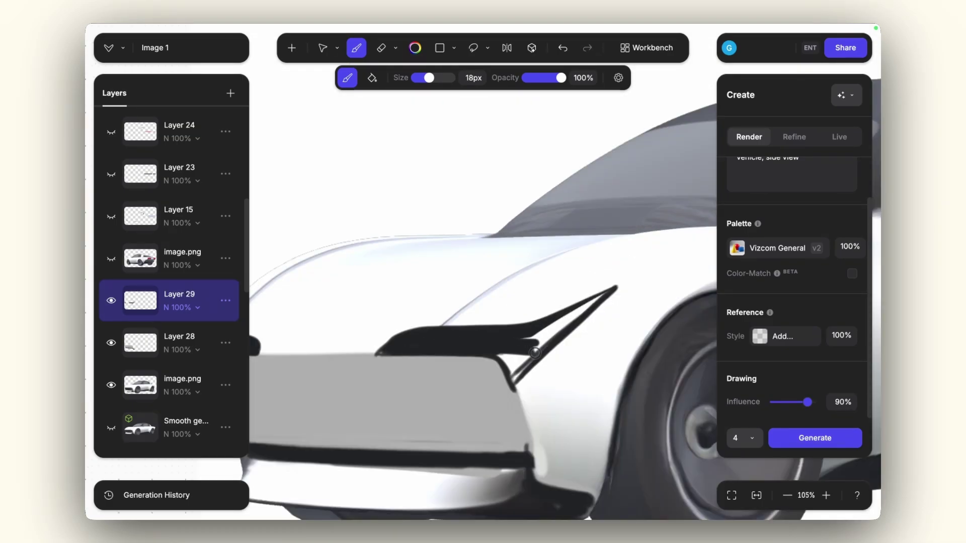
pyautogui.moveTo(604, 301); pyautogui.dragTo(508, 377)
pyautogui.scroll(-4, 575, 370)
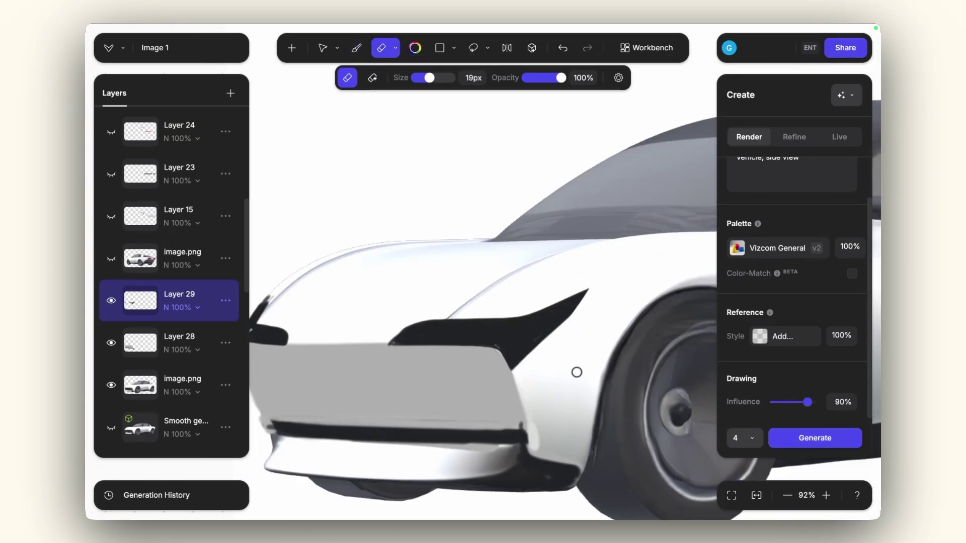
pyautogui.moveTo(319, 355); pyautogui.dragTo(308, 364)
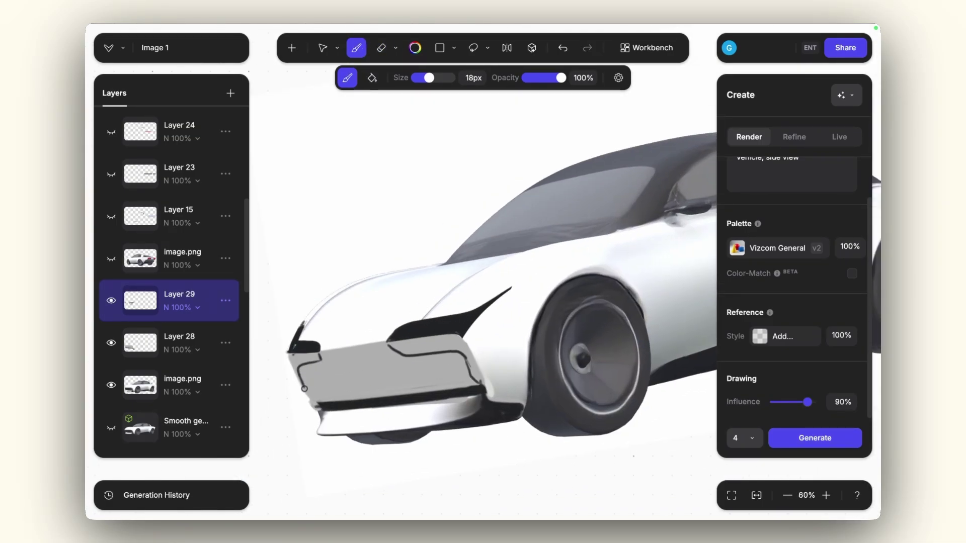
pyautogui.scroll(-4, 525, 383)
# Step: Generate four renders of the painted front three-quarter view and add a pale-green version with dark headlights from the generation history
pyautogui.click(815, 438)
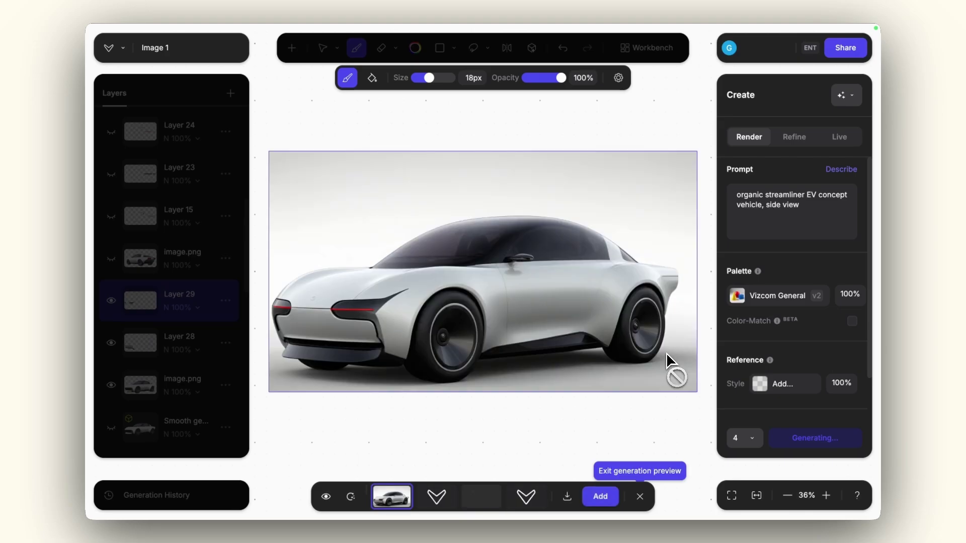
pyautogui.press('Right')
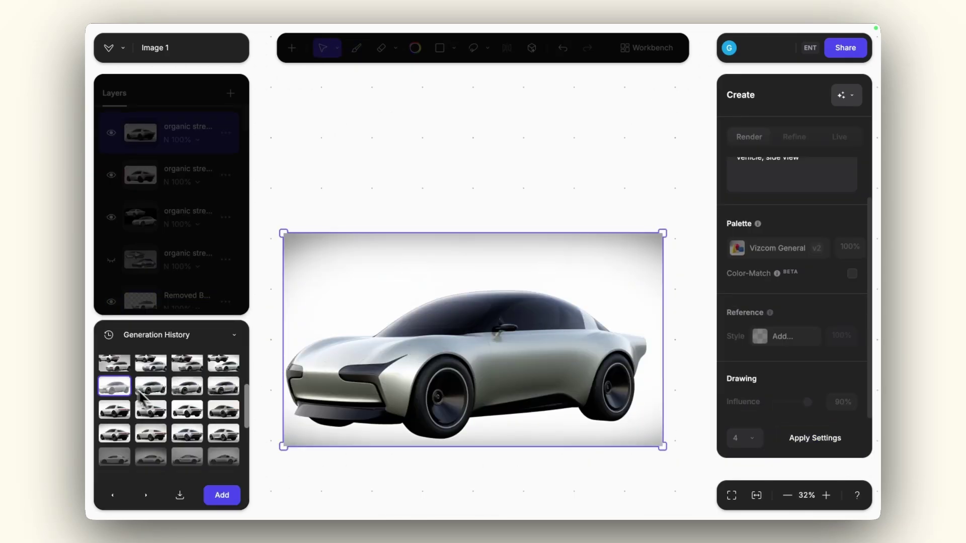
pyautogui.click(221, 495)
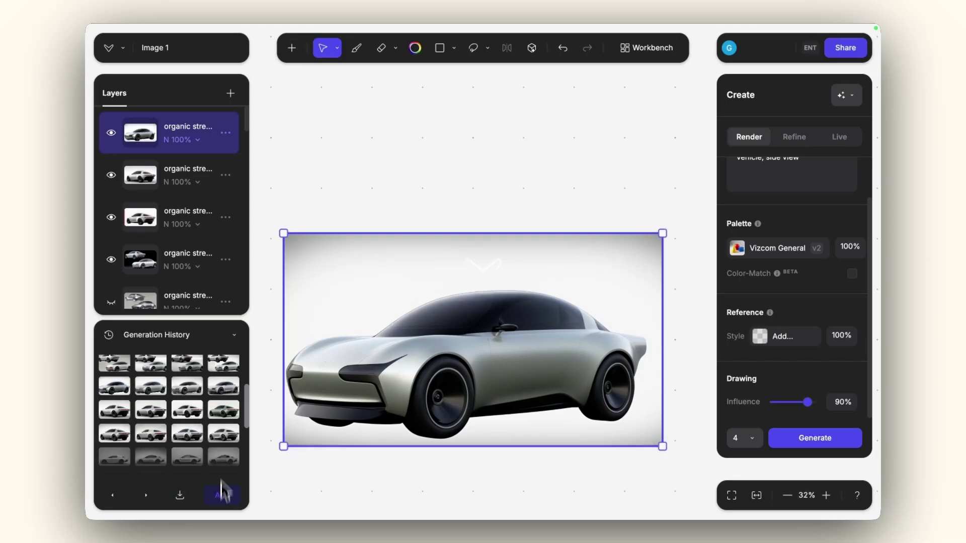
pyautogui.click(236, 337)
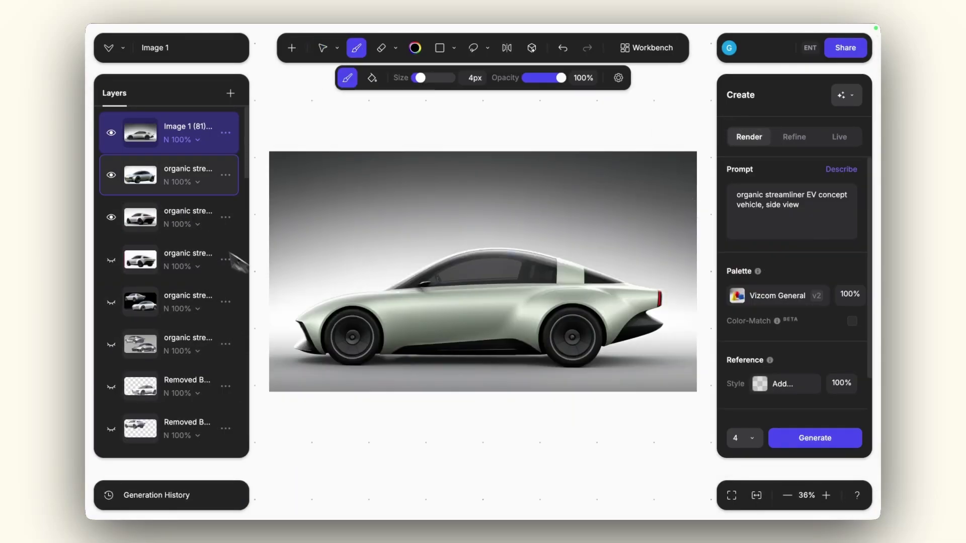
# Step: Review the front and rear three-quarter renders by hiding the layers above them, and restore those layers' visibility
pyautogui.click(111, 134)
pyautogui.click(112, 175)
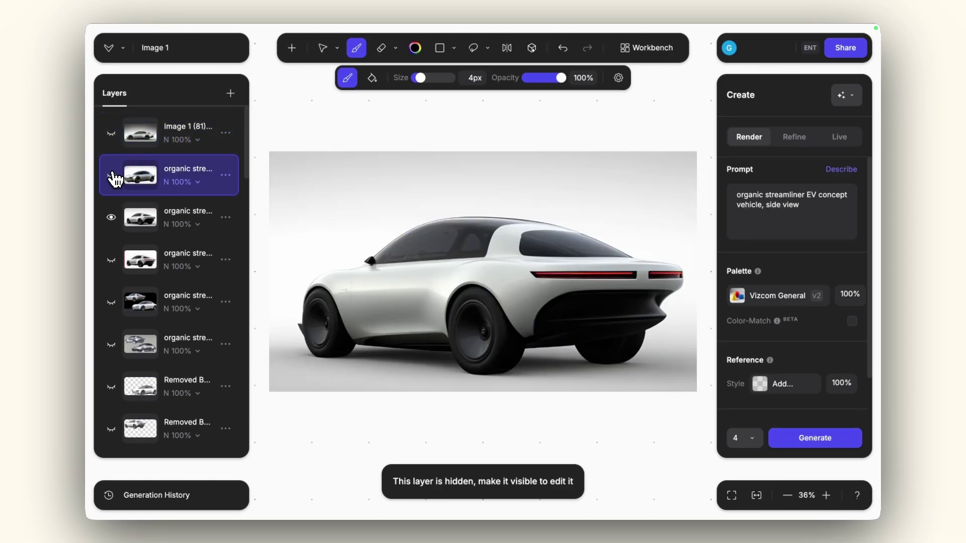
pyautogui.click(112, 175)
pyautogui.click(112, 134)
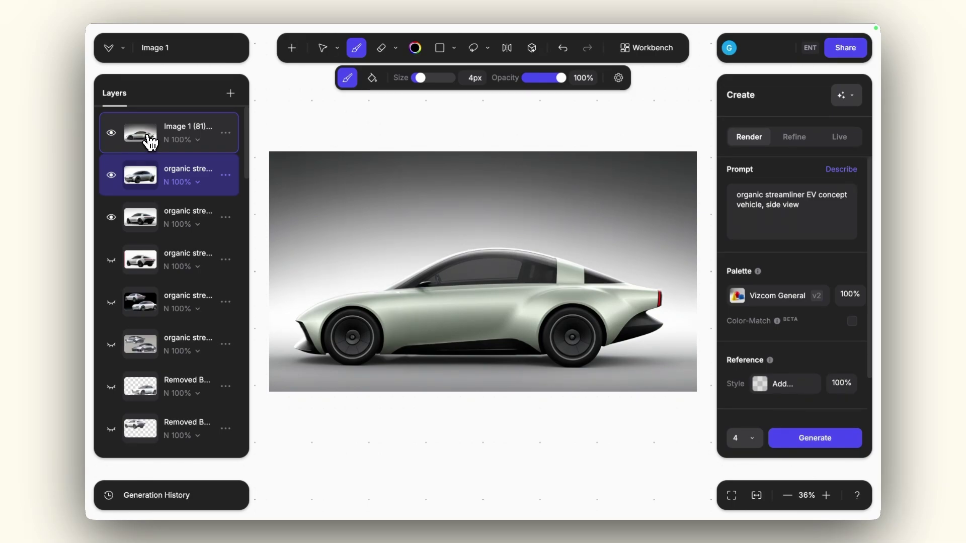
# Step: Select the side, front three-quarter and rear three-quarter render layers together and generate a 3D model from them
pyautogui.click(532, 48)
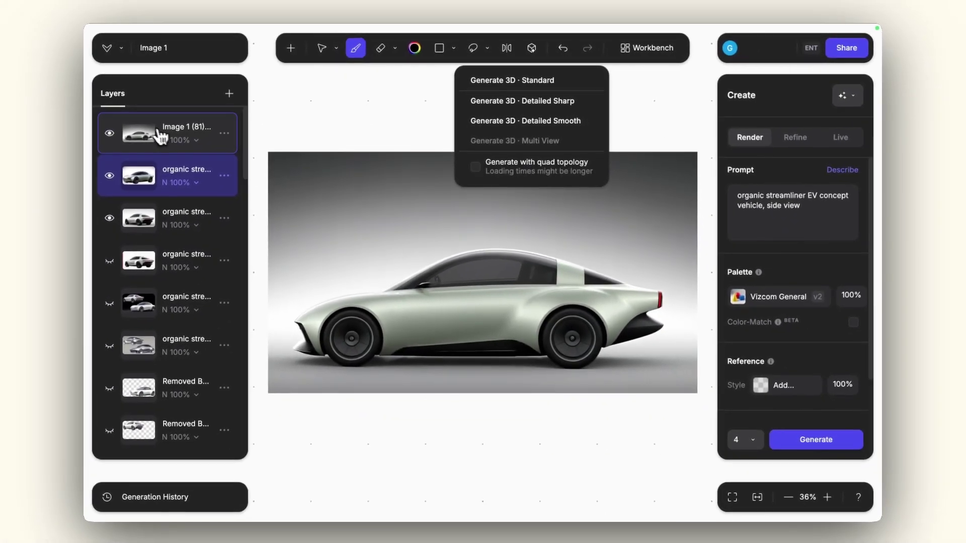
pyautogui.click(159, 134)
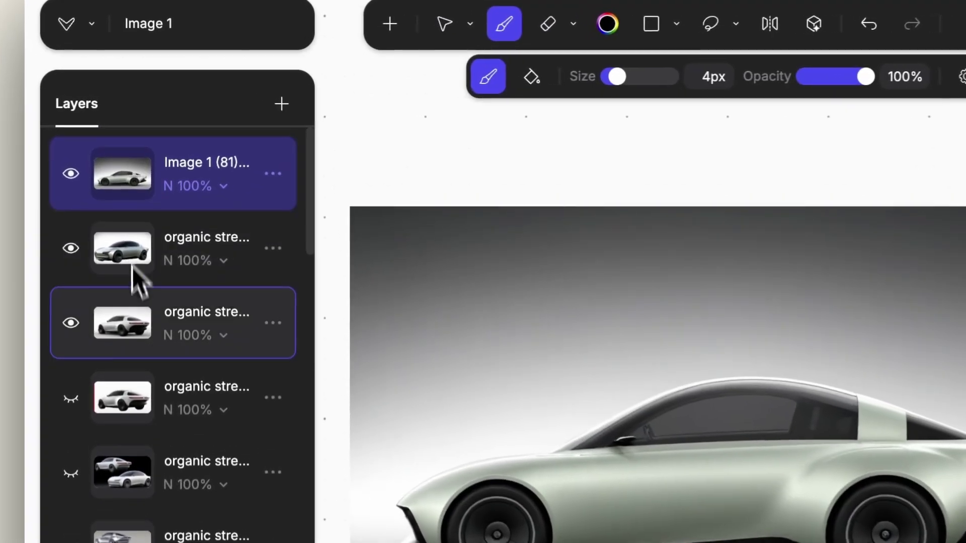
pyautogui.keyDown('shift'); pyautogui.click(134, 351); pyautogui.keyUp('shift')
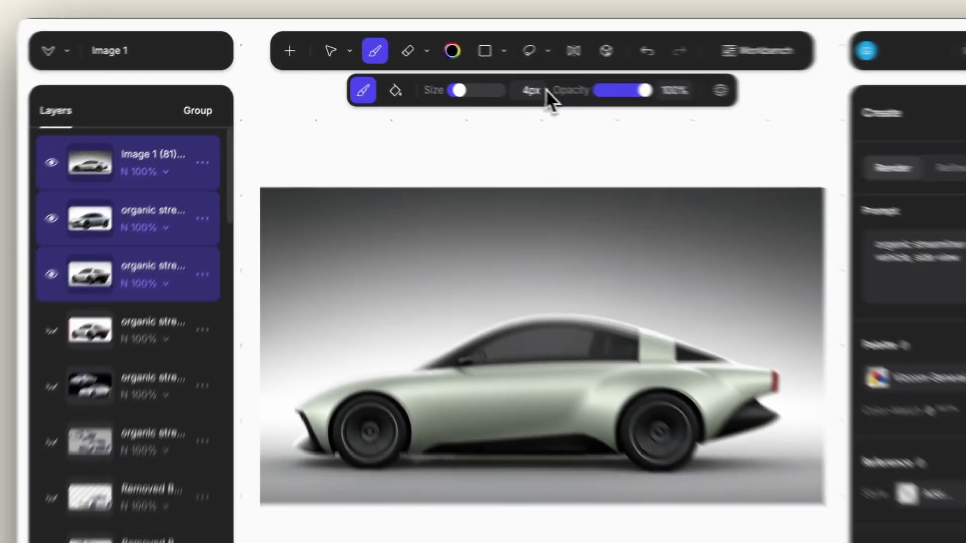
pyautogui.click(822, 23)
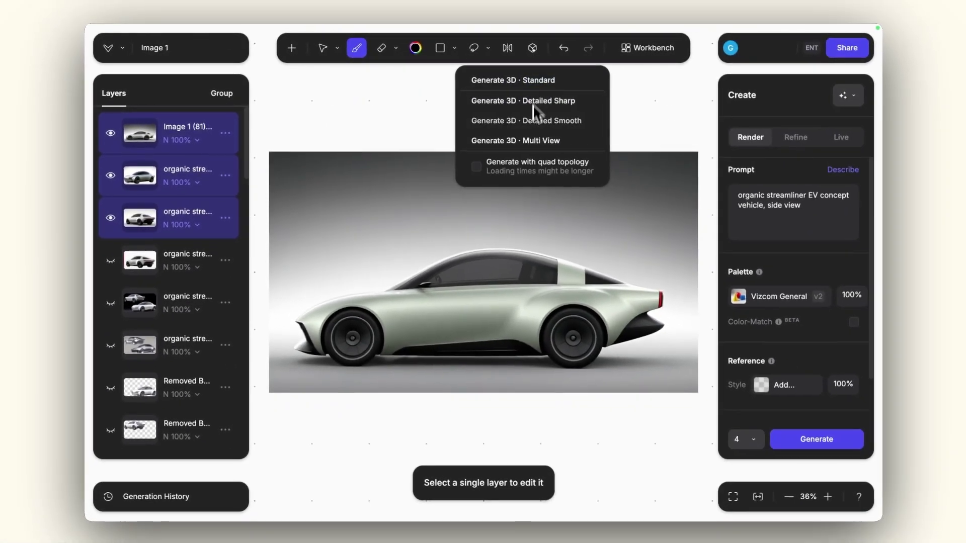
pyautogui.click(533, 102)
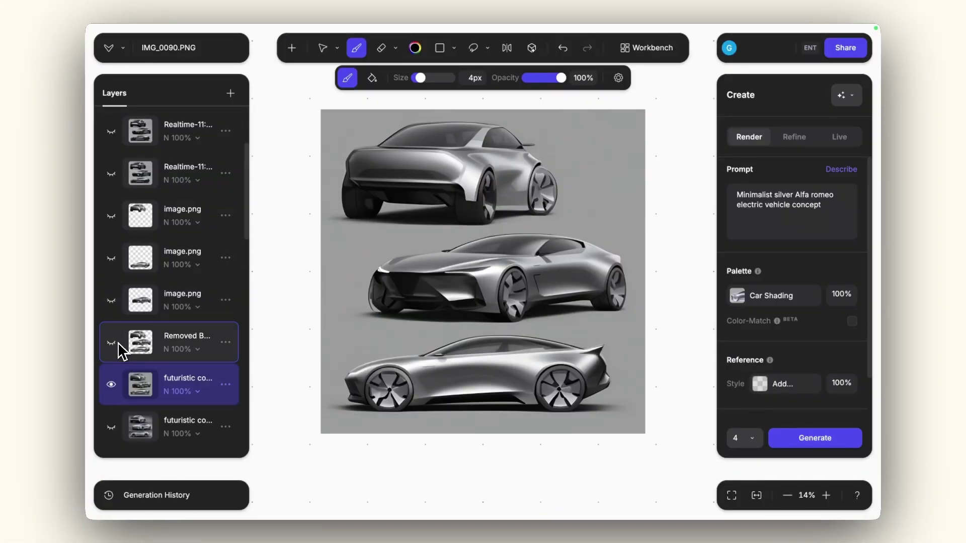
# Step: In IMG_0090.PNG, show the background-removed layer, lasso the rear-view car, copy it to its own layer and isolate that layer
pyautogui.scroll(1, 116, 342)
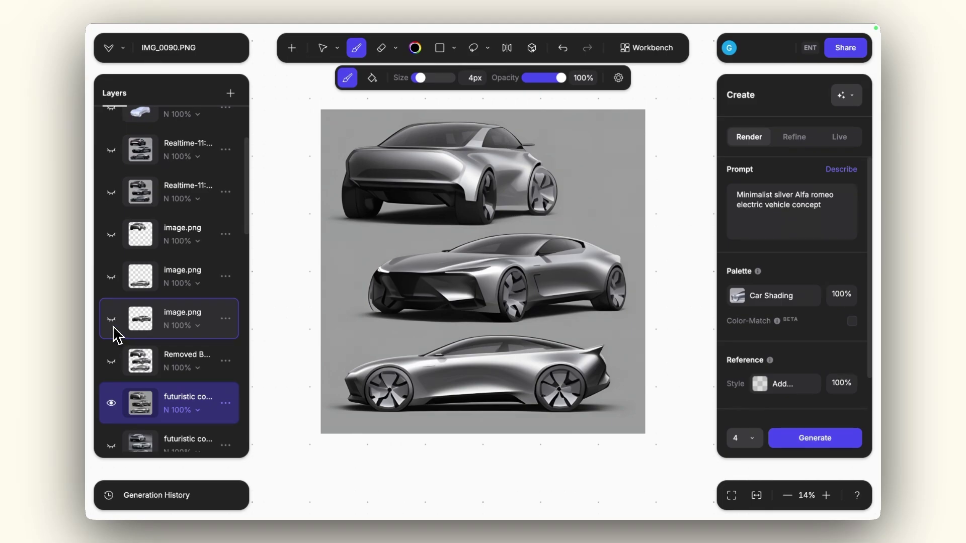
pyautogui.click(113, 362)
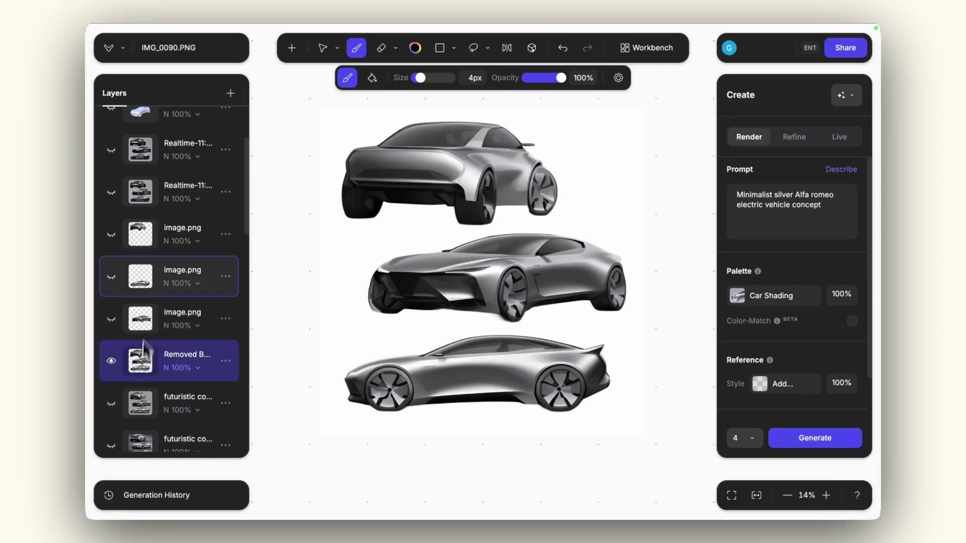
pyautogui.click(484, 52)
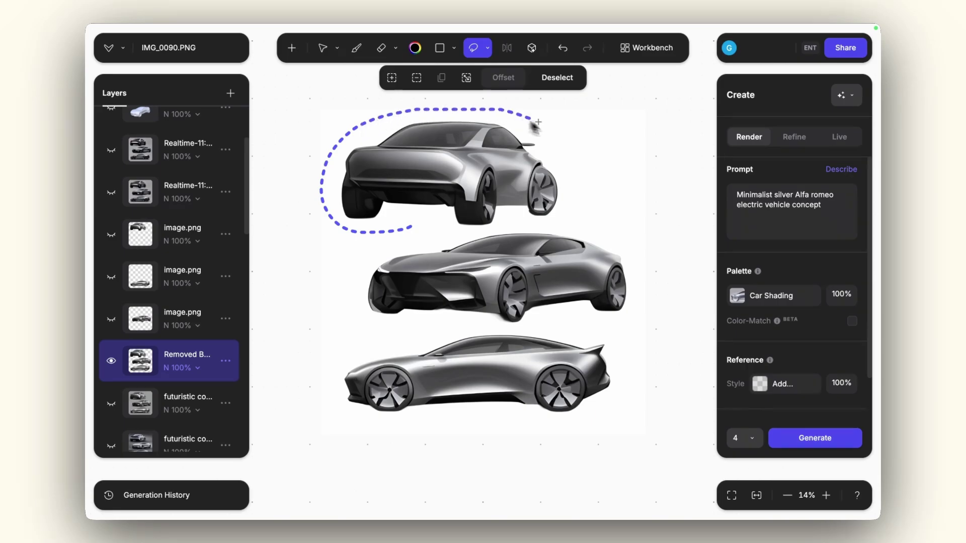
pyautogui.moveTo(466, 232); pyautogui.dragTo(416, 223)
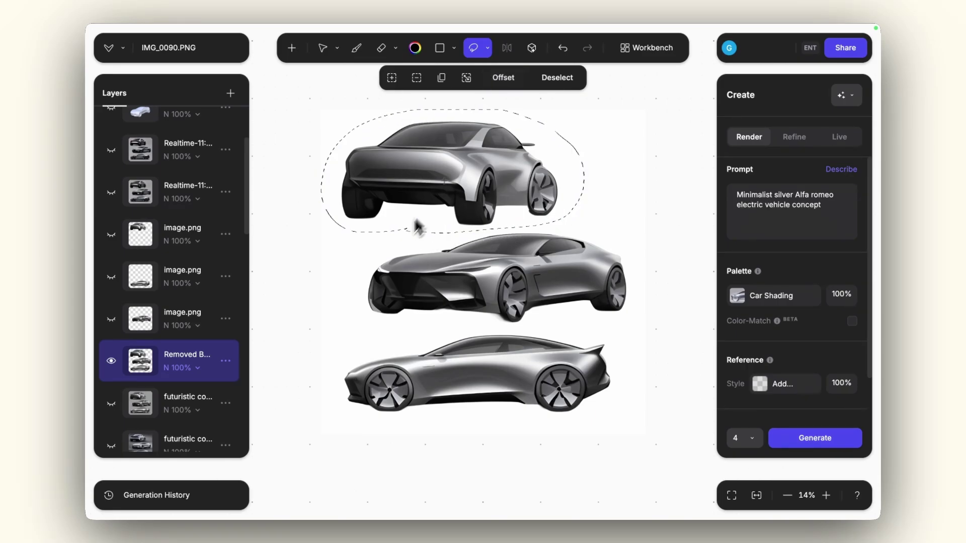
pyautogui.click(441, 79)
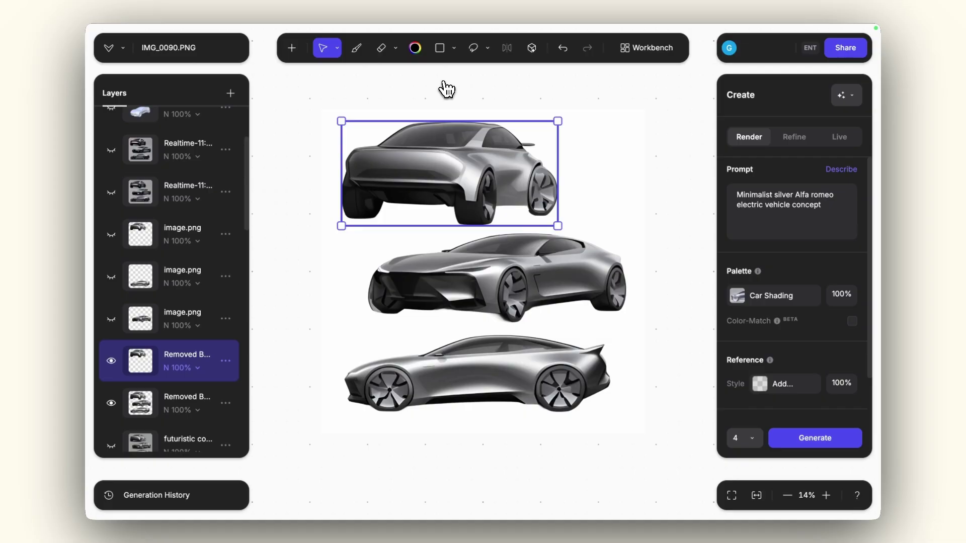
pyautogui.keyDown('alt'); pyautogui.click(112, 362); pyautogui.keyUp('alt')
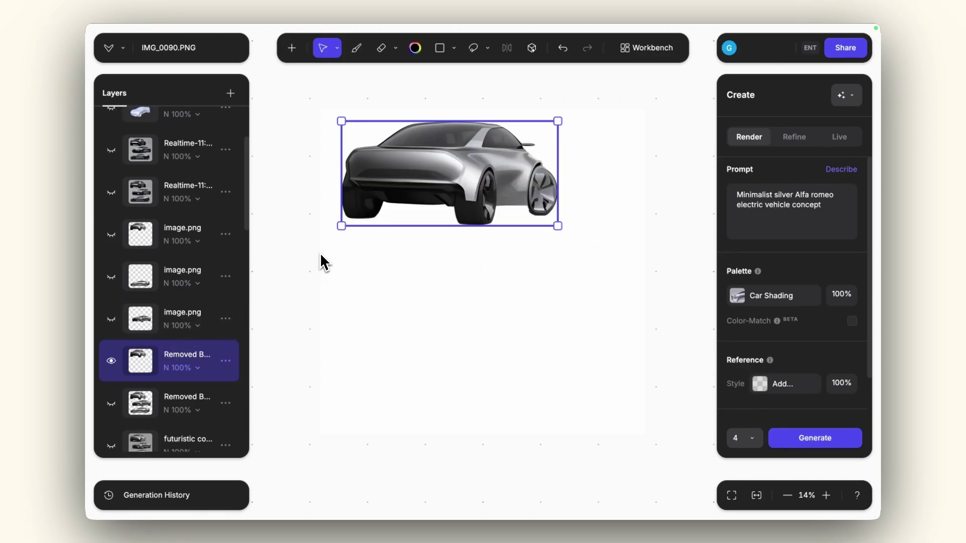
# Step: Show the separate front three-quarter and side-view car layers and select them together with the rear-view cut-out
pyautogui.rightClick(148, 275)
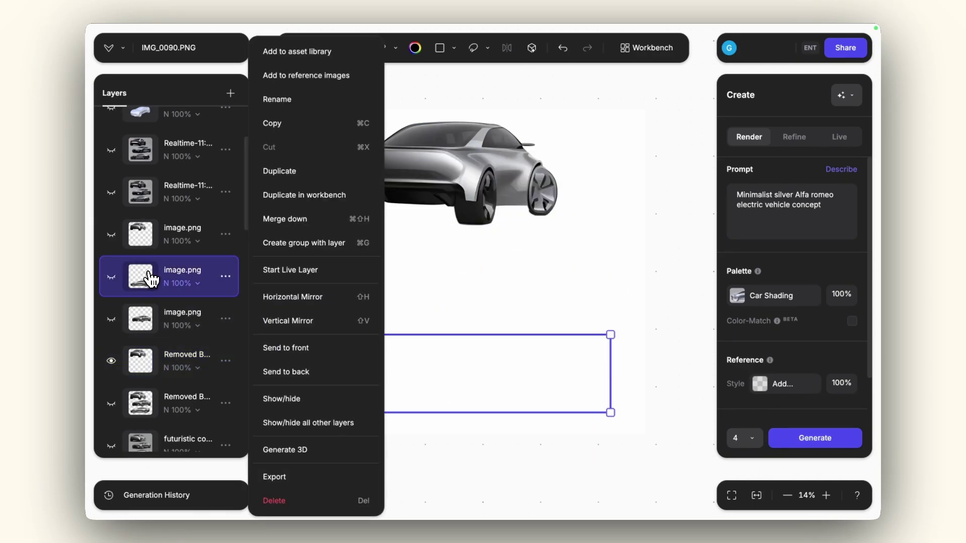
pyautogui.click(111, 318)
pyautogui.click(111, 276)
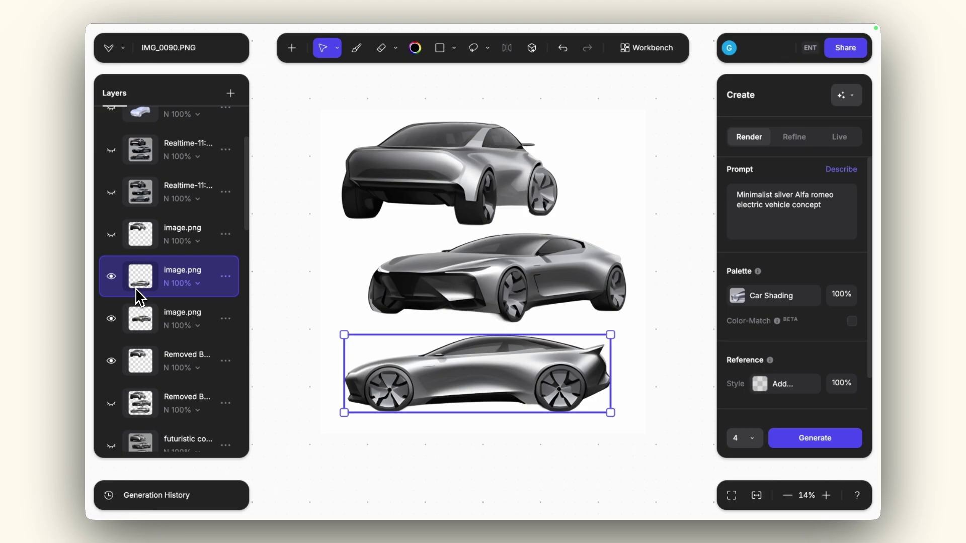
pyautogui.keyDown('shift'); pyautogui.click(143, 358); pyautogui.keyUp('shift')
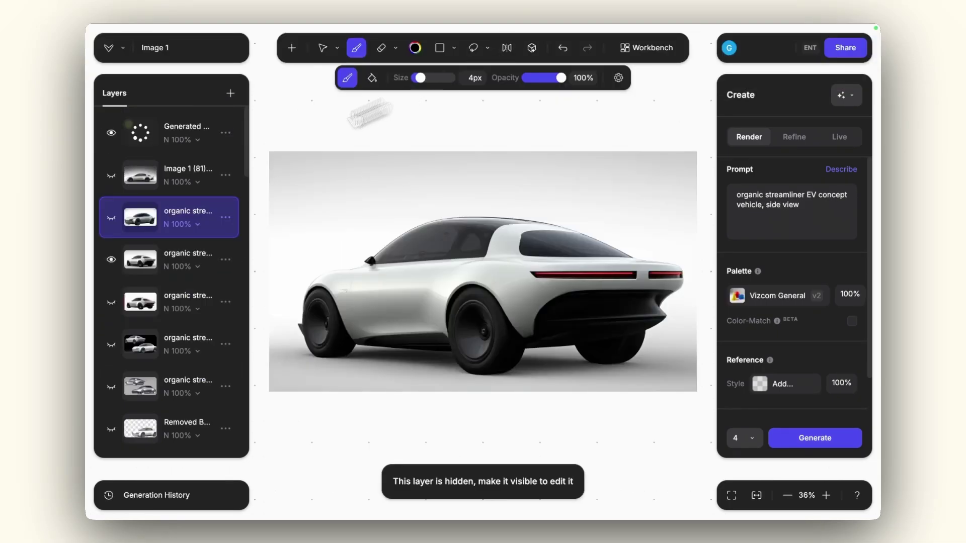
# Step: In Image 1, make the front three-quarter and side-view render layers visible again
pyautogui.click(111, 218)
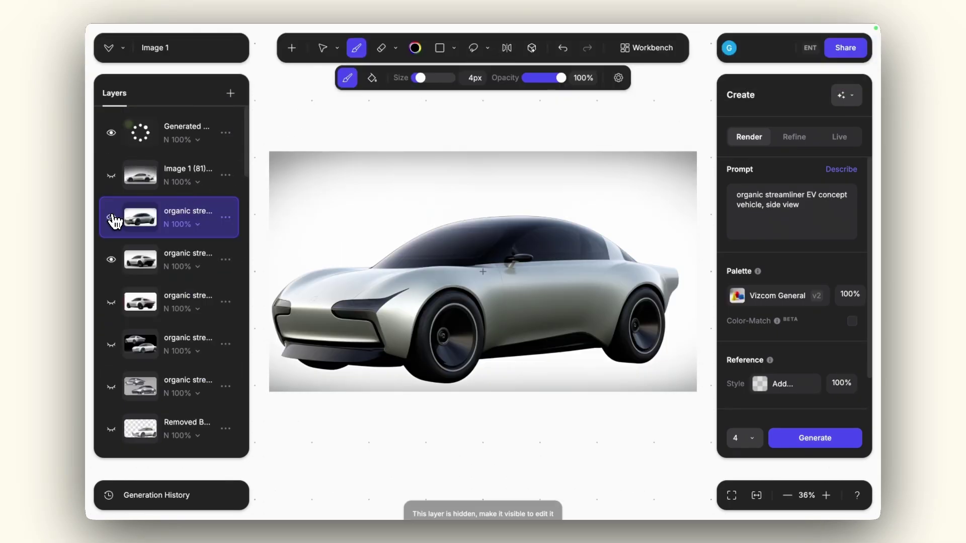
pyautogui.click(112, 175)
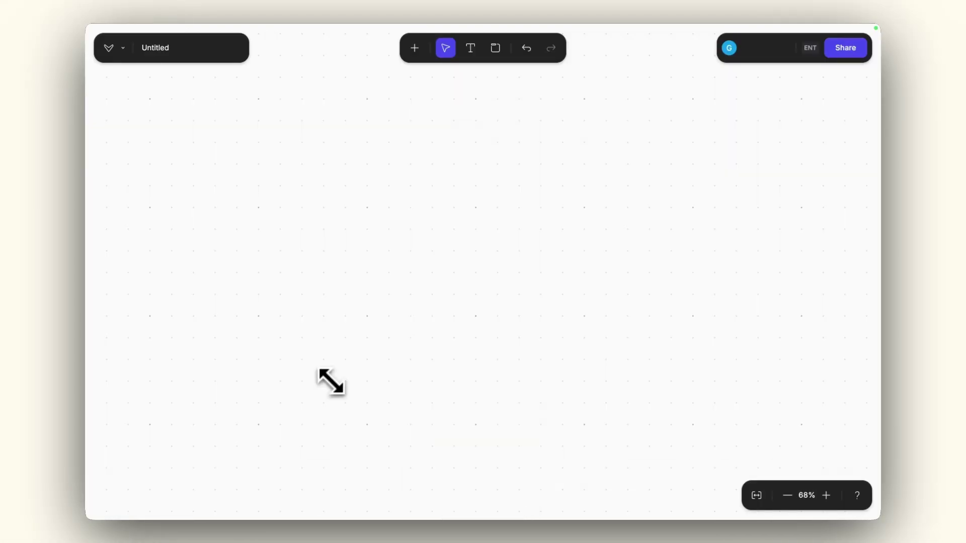
# Step: Upload the car sketch photo from the phone to the empty workbench, copy its image layer in the editor and return to the workbench
pyautogui.click(415, 49)
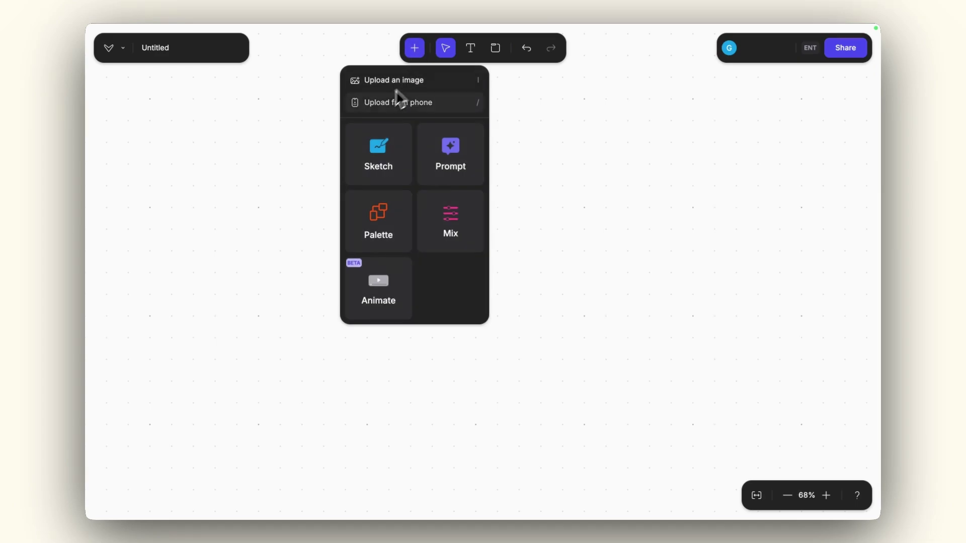
pyautogui.click(398, 102)
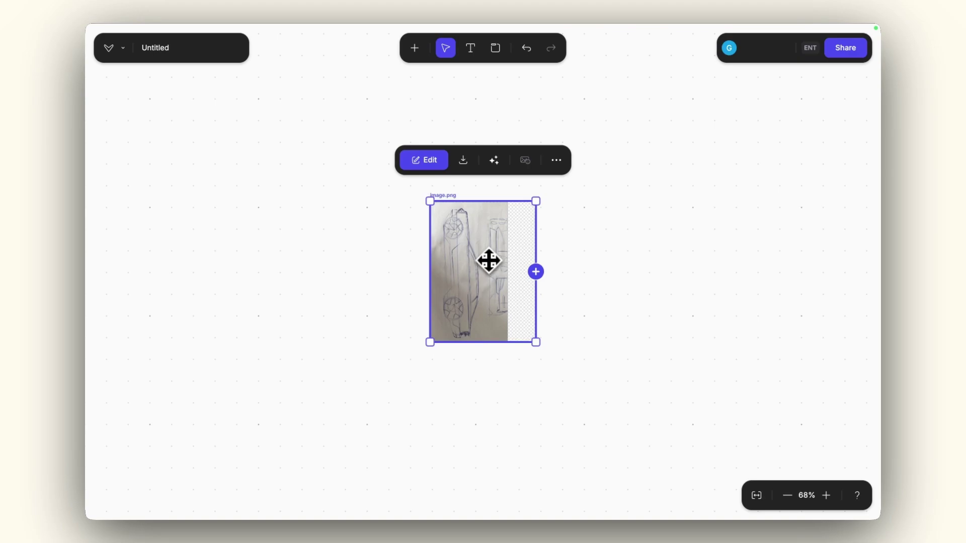
pyautogui.doubleClick(488, 260)
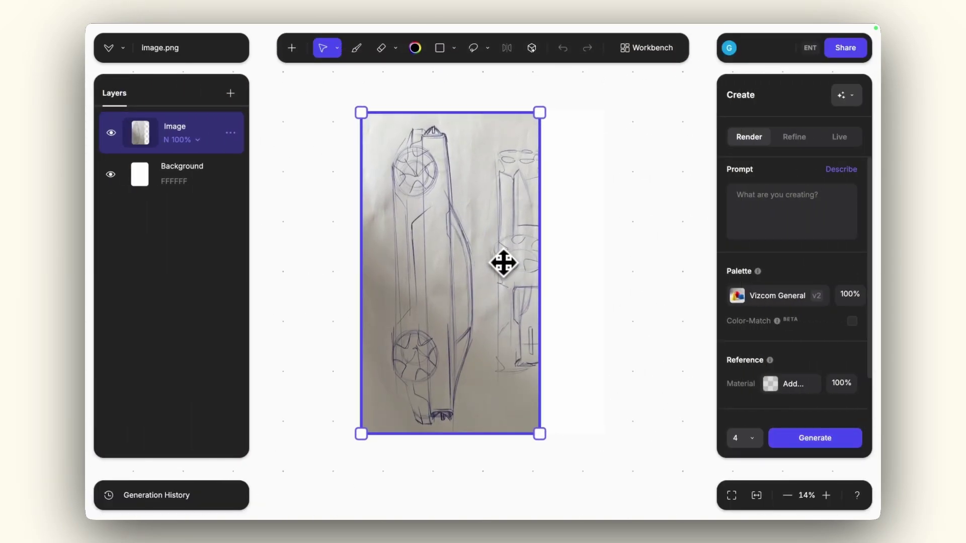
pyautogui.hotkey('ctrl', 'c')
pyautogui.press('Escape')
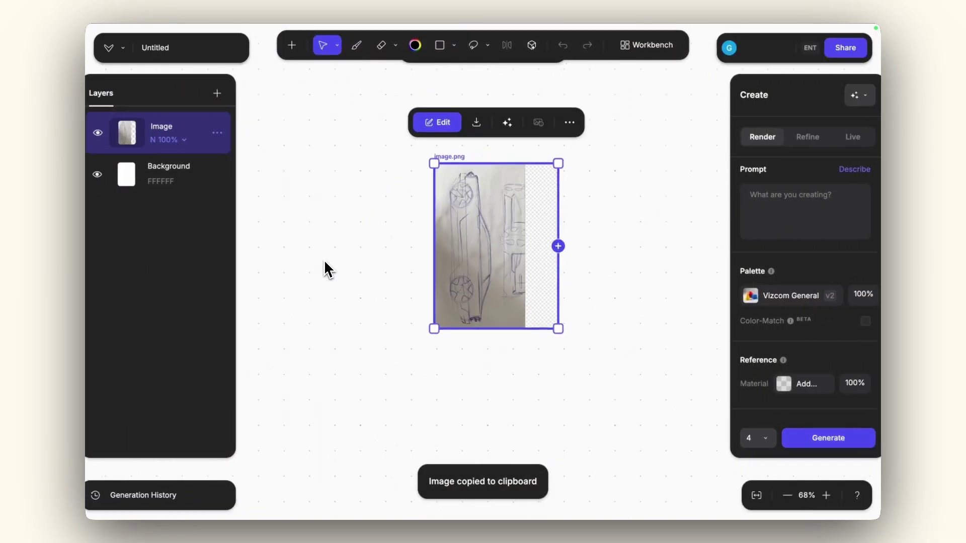
# Step: Add a sketch canvas to the workbench, move it beside the photo and create it as a 1920 × 1080 landscape
pyautogui.click(415, 48)
pyautogui.click(392, 141)
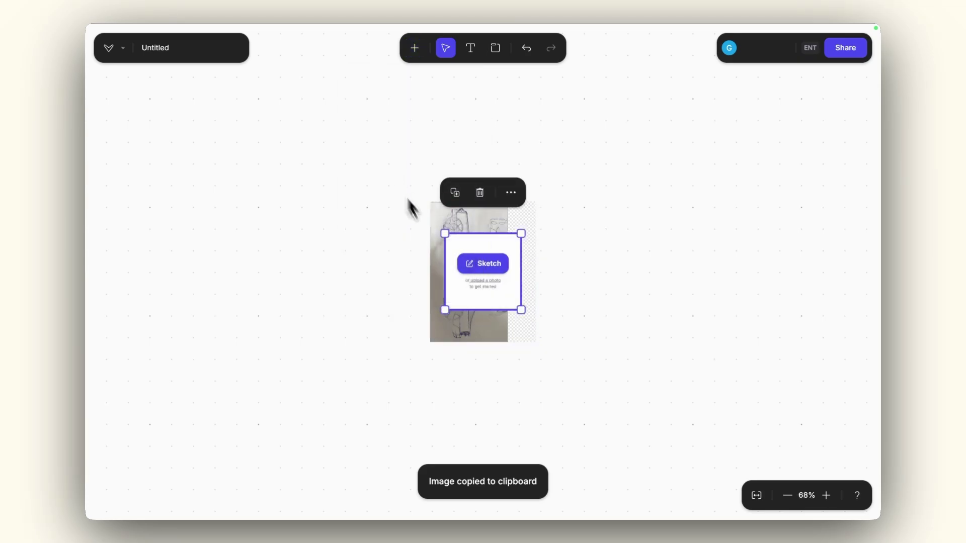
pyautogui.moveTo(478, 281)
pyautogui.mouseDown()
pyautogui.moveTo(345, 282)
pyautogui.moveTo(349, 274)
pyautogui.mouseUp()
pyautogui.click(348, 274)
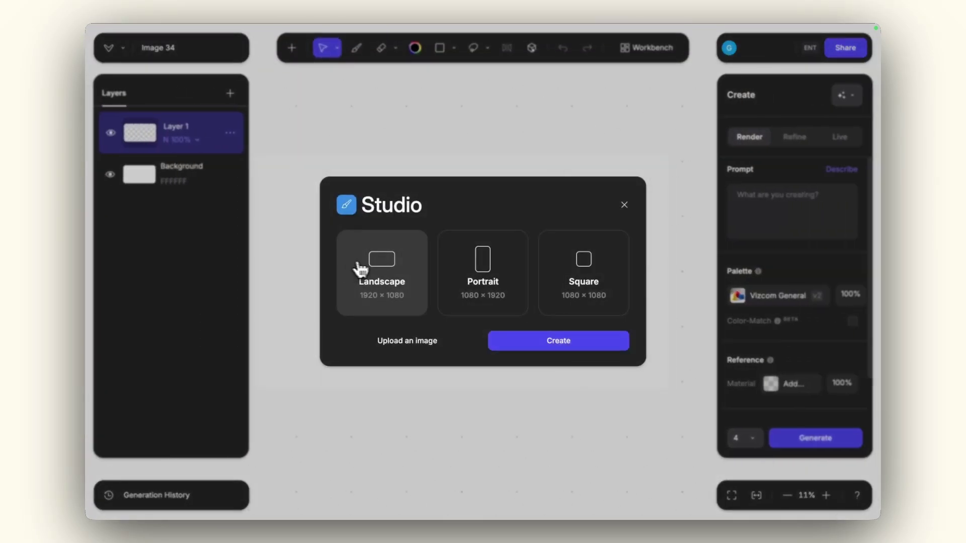
pyautogui.click(550, 345)
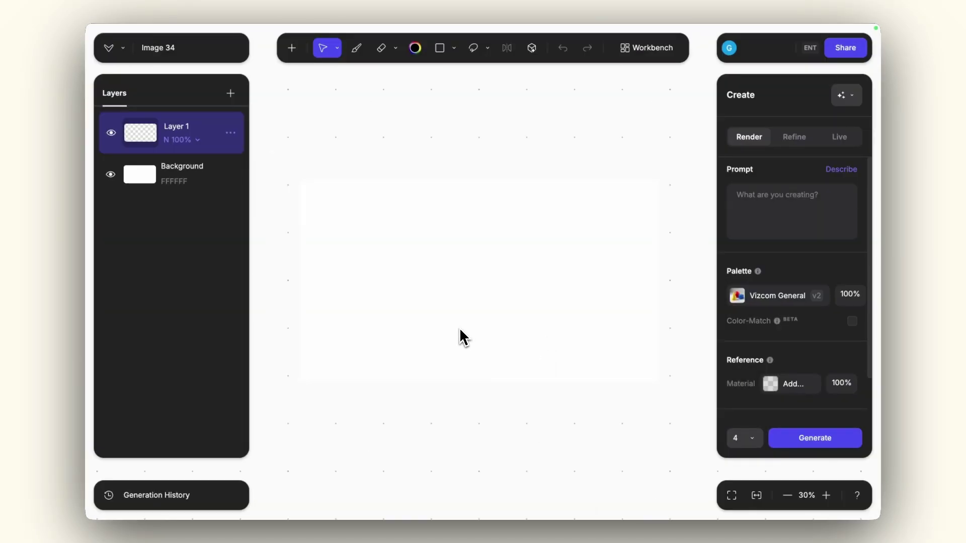
# Step: Paste the copied car sketch photo onto the landscape canvas and rotate it 90° counterclockwise so the car stands upright
pyautogui.press('super+v')
pyautogui.moveTo(523, 179); pyautogui.dragTo(380, 239)
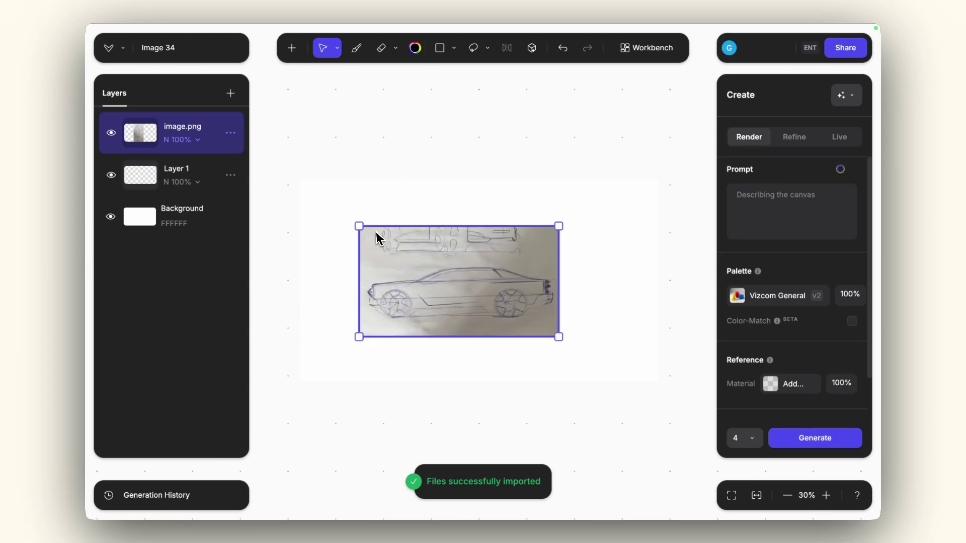
# Step: Enlarge the sketch photo to nearly fill the canvas, then remove its background and approve the result
pyautogui.moveTo(558, 226); pyautogui.dragTo(674, 200)
pyautogui.moveTo(475, 270); pyautogui.dragTo(488, 269)
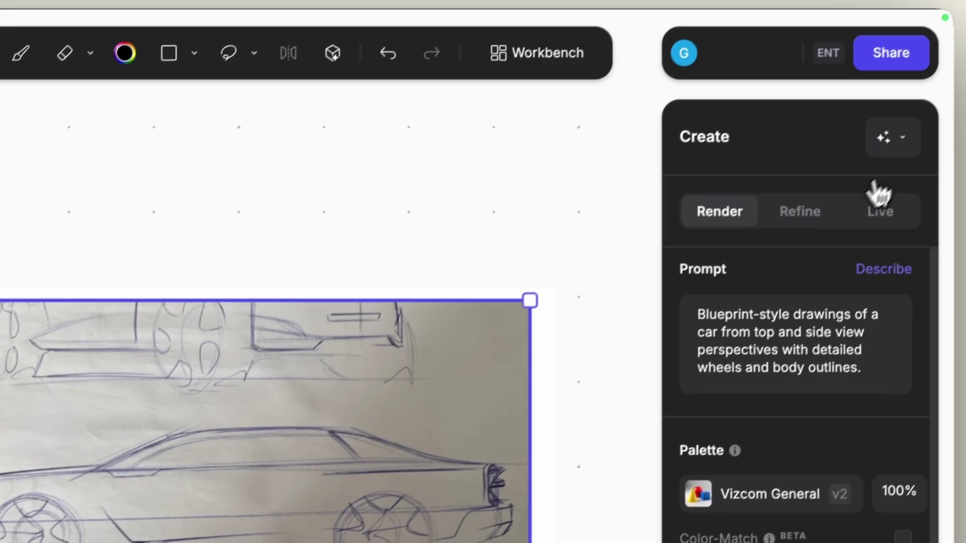
pyautogui.click(863, 86)
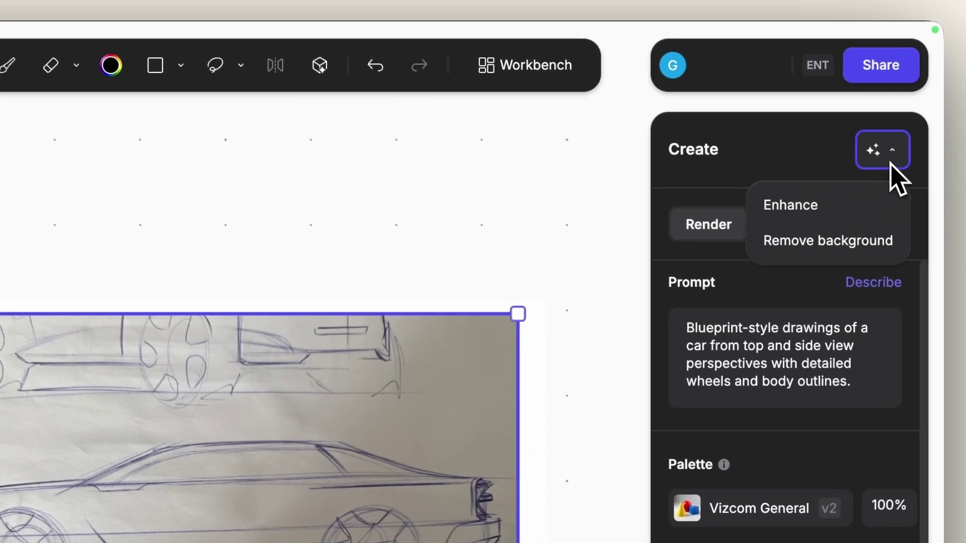
pyautogui.click(845, 242)
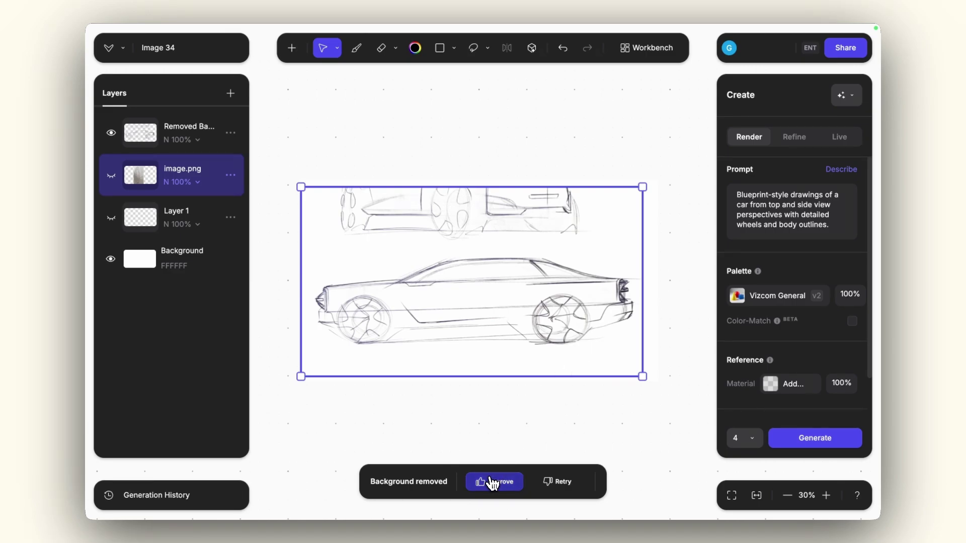
pyautogui.click(493, 483)
# Step: Hide the original photo layer and erase the sketches above the side-view car on the background-removed layer with a 185px eraser
pyautogui.click(111, 175)
pyautogui.click(186, 134)
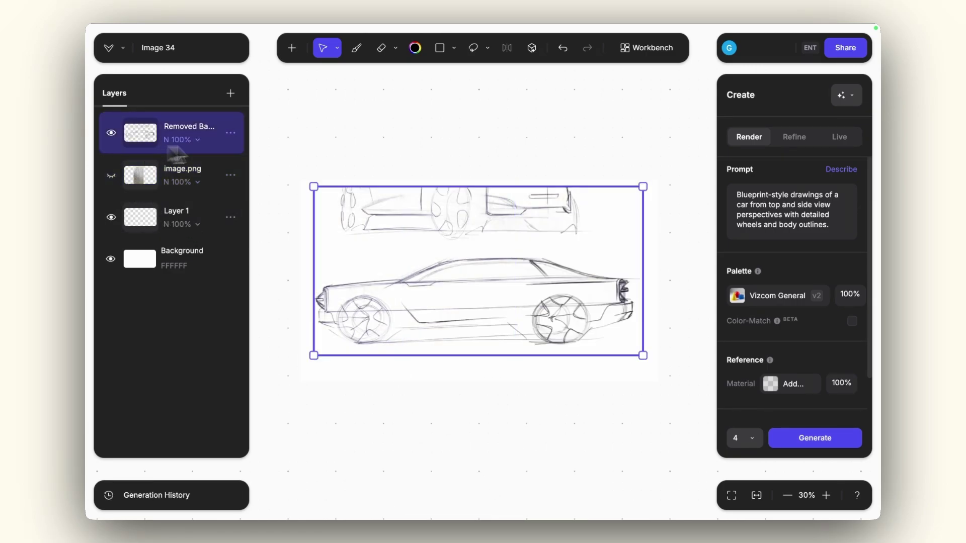
pyautogui.press('e')
pyautogui.moveTo(422, 208); pyautogui.dragTo(359, 200)
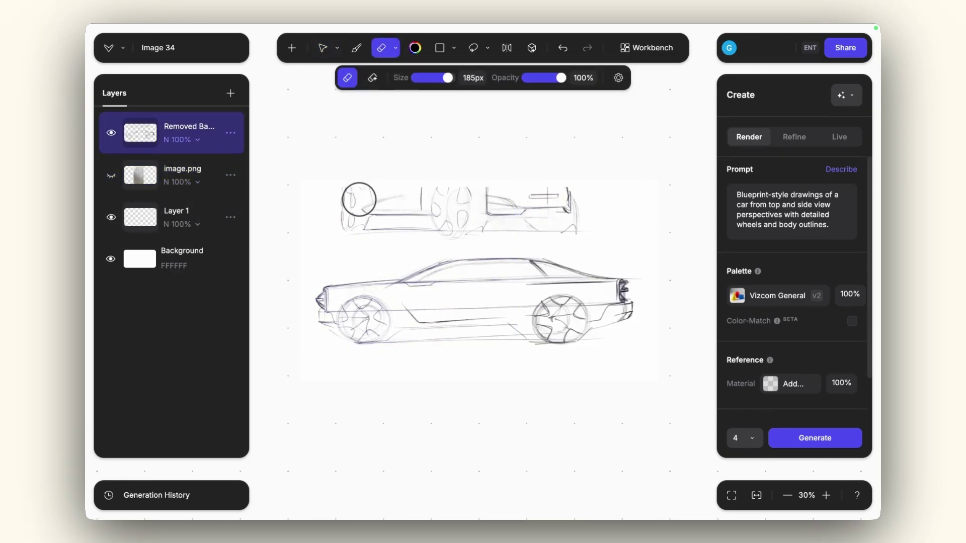
pyautogui.moveTo(564, 190)
pyautogui.mouseDown()
pyautogui.moveTo(566, 218)
pyautogui.moveTo(359, 219)
pyautogui.mouseUp()
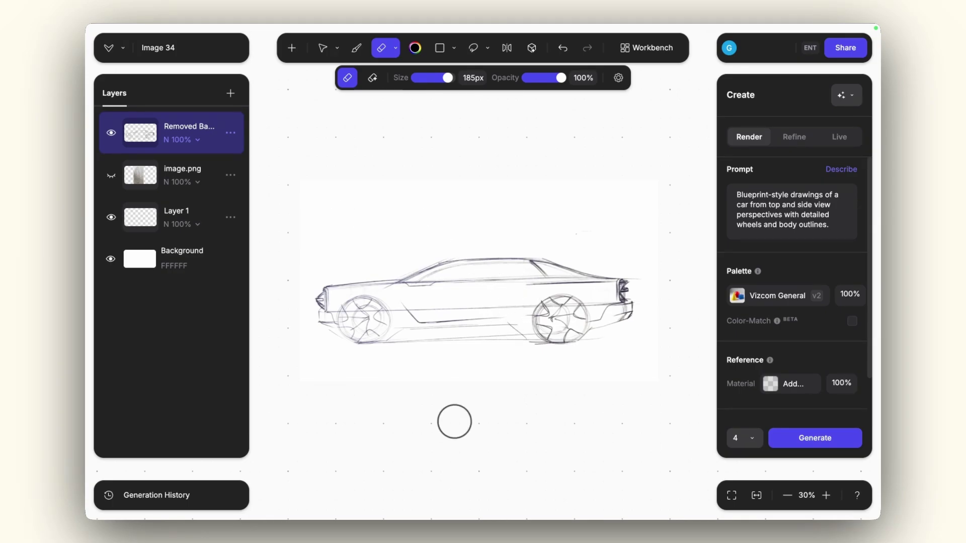
# Step: Generate four renders from the cleaned side-view sketch with the Vizcom General palette
pyautogui.click(792, 442)
pyautogui.scroll(-2, 785, 346)
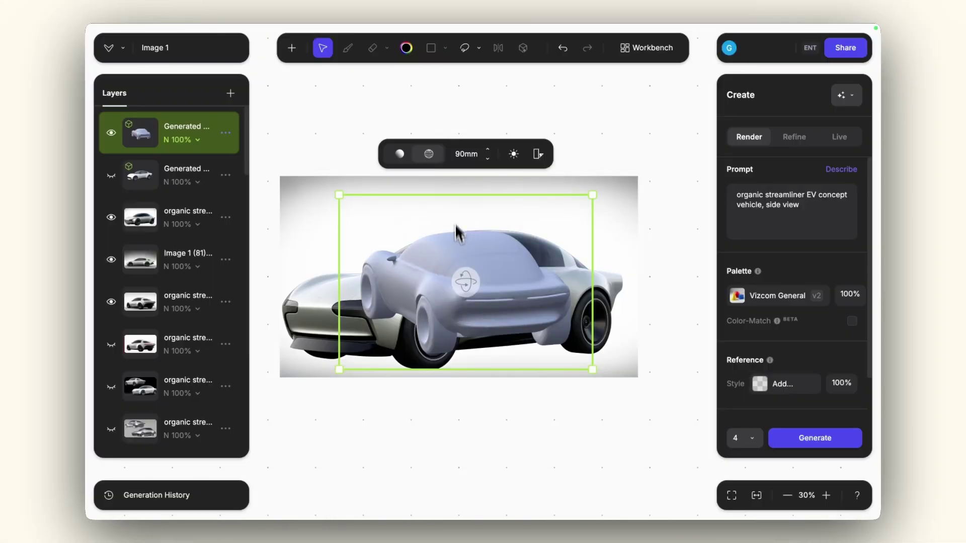
# Step: In Image 1, turn the clay 3D model and resize and reposition it over the front three-quarter render
pyautogui.moveTo(442, 276); pyautogui.dragTo(491, 285)
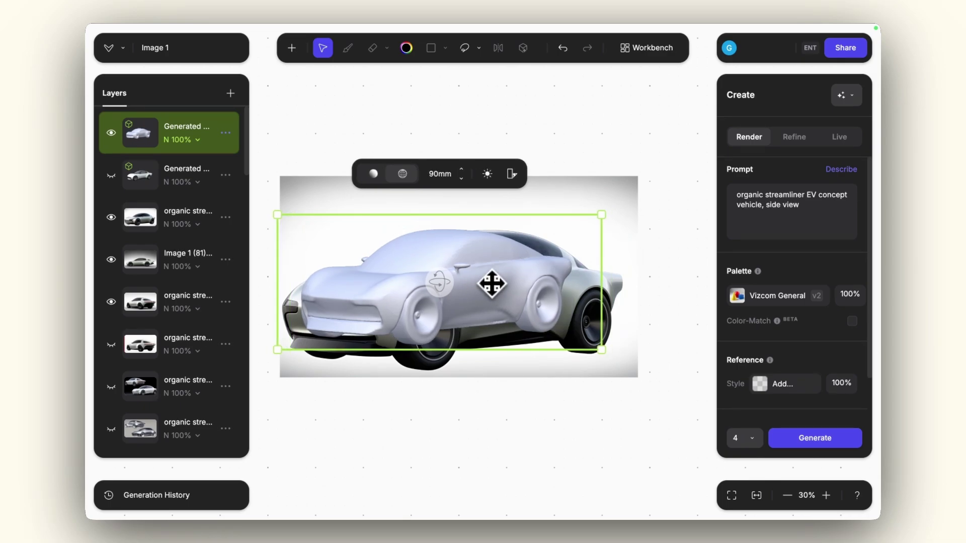
pyautogui.moveTo(601, 215); pyautogui.dragTo(553, 235)
pyautogui.moveTo(473, 287); pyautogui.dragTo(517, 224)
pyautogui.hscroll(-1, 575, 231)
pyautogui.moveTo(597, 229); pyautogui.dragTo(409, 249)
# Step: Hide the front three-quarter render layer and fit the textured 3D model over the side-view car
pyautogui.click(111, 216)
pyautogui.moveTo(527, 221); pyautogui.dragTo(680, 261)
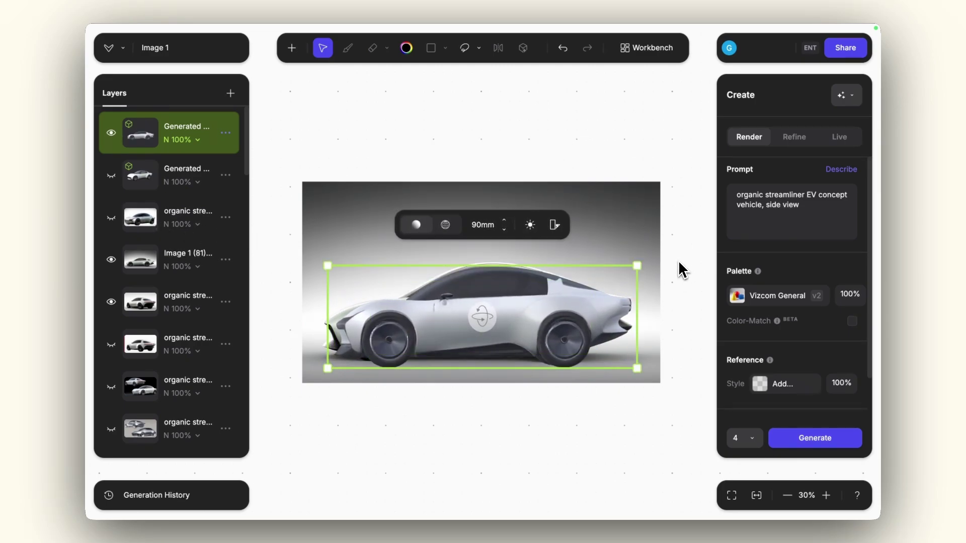
pyautogui.moveTo(607, 297); pyautogui.dragTo(603, 294)
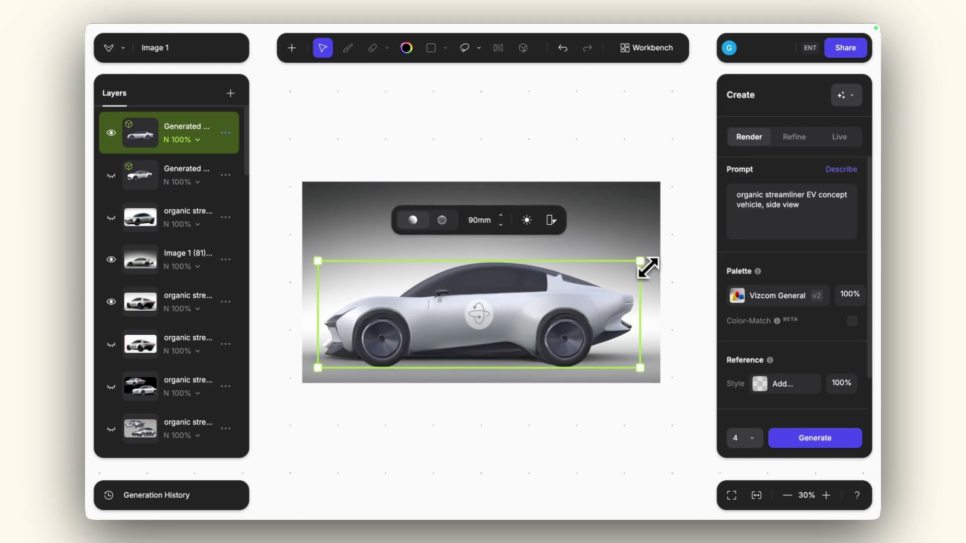
pyautogui.moveTo(639, 262); pyautogui.dragTo(606, 271)
# Step: Turn the 3D model to a rear three-quarter angle and hide the side-view and front render layers to expose the rear render
pyautogui.moveTo(535, 289); pyautogui.dragTo(382, 311)
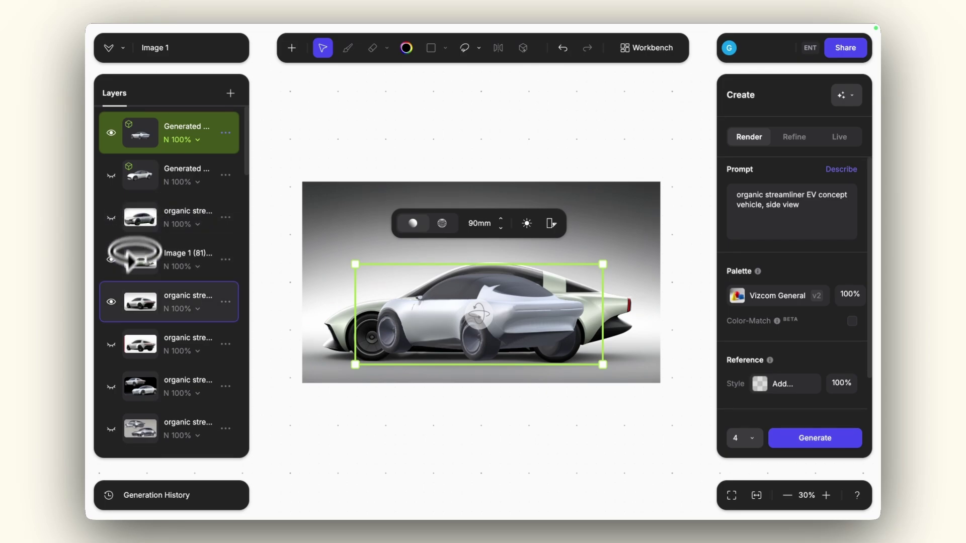
pyautogui.click(146, 216)
pyautogui.click(112, 219)
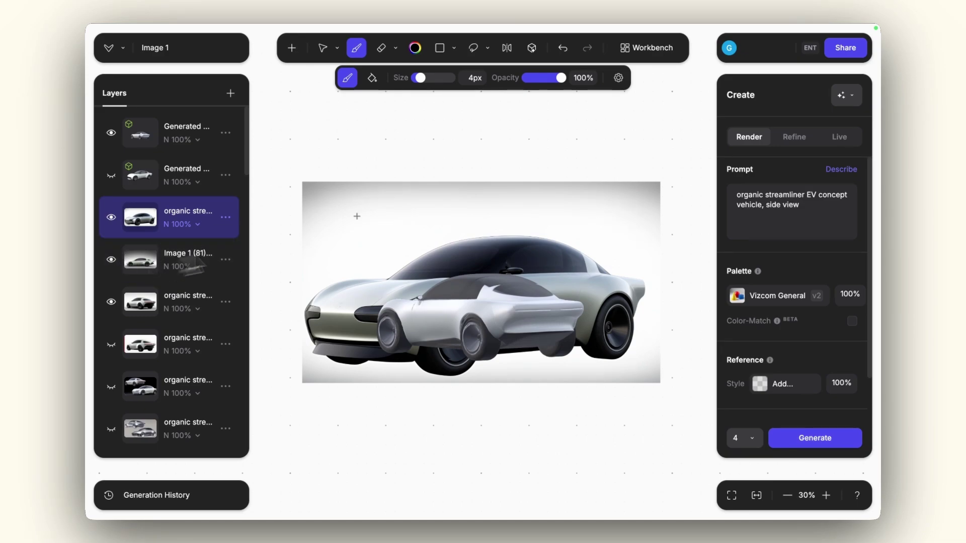
pyautogui.click(112, 259)
pyautogui.click(111, 217)
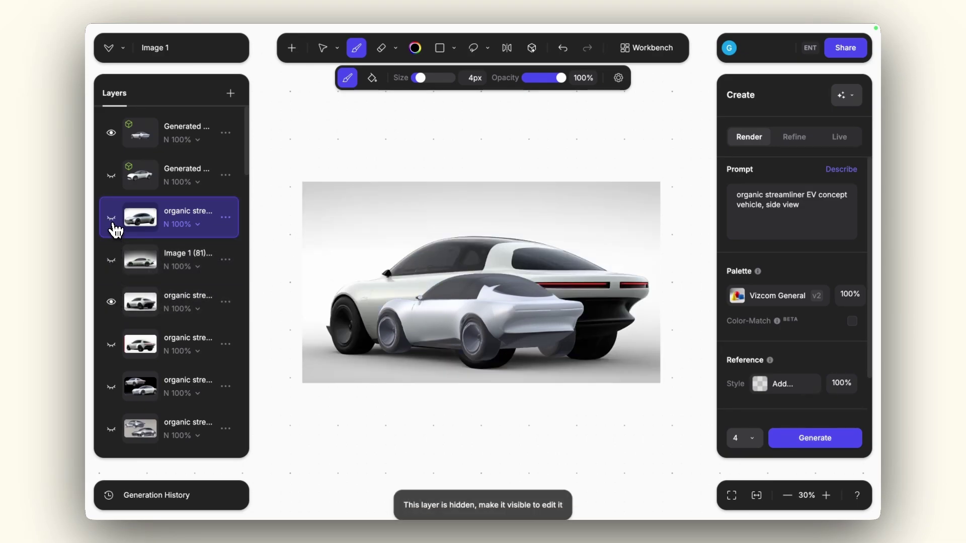
# Step: Select the 3D model, move it over the front end of the rear-view car and switch it to clay shading
pyautogui.press('v')
pyautogui.click(500, 287)
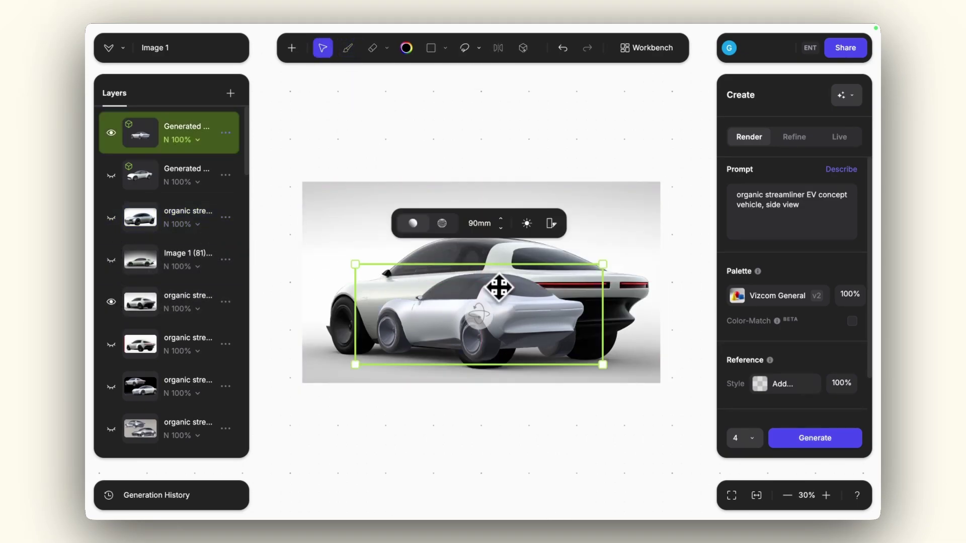
pyautogui.moveTo(496, 287)
pyautogui.mouseDown()
pyautogui.moveTo(451, 243)
pyautogui.moveTo(436, 168)
pyautogui.moveTo(452, 284)
pyautogui.moveTo(443, 303)
pyautogui.mouseUp()
pyautogui.click(388, 212)
pyautogui.moveTo(515, 254); pyautogui.dragTo(541, 239)
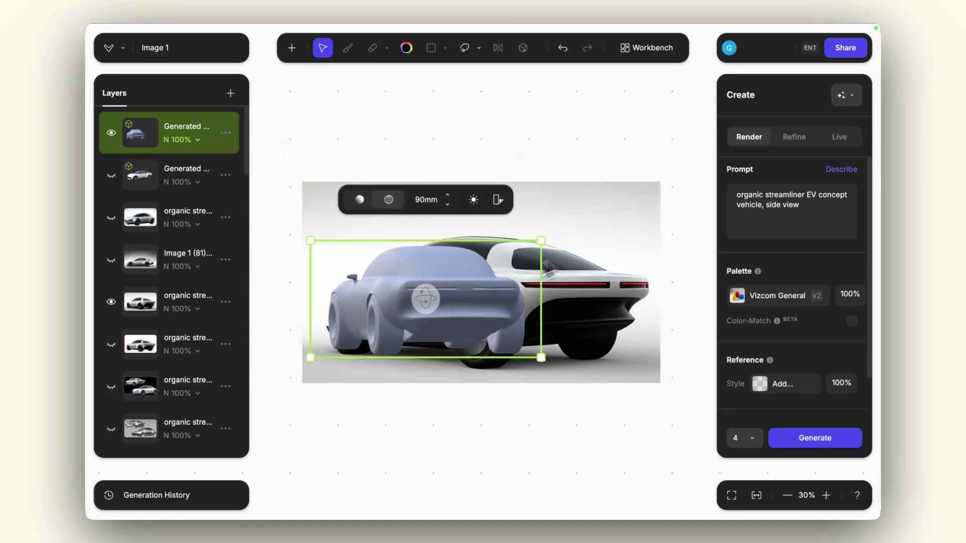
# Step: Rotate the clay 3D model through side and front views and leave it at a front three-quarter angle
pyautogui.moveTo(427, 298); pyautogui.dragTo(526, 312)
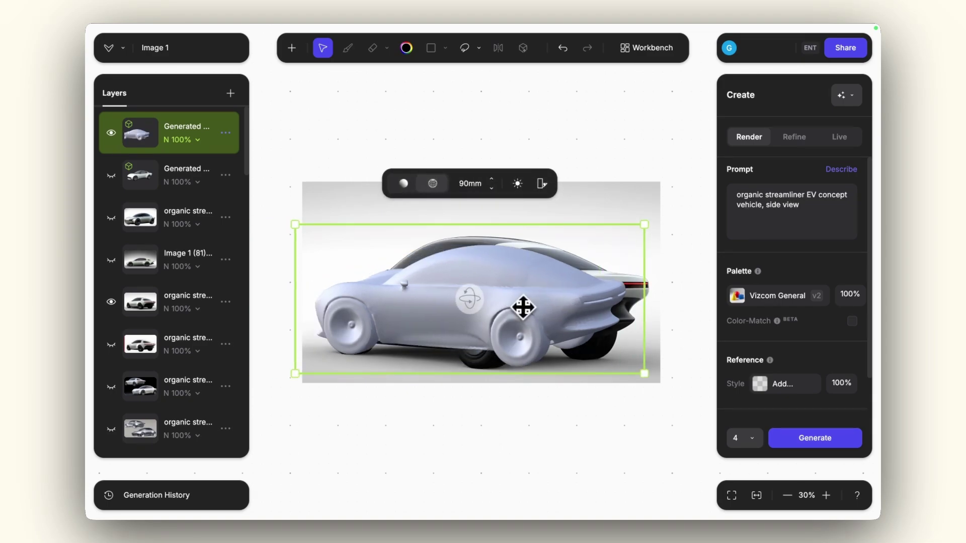
pyautogui.moveTo(468, 297); pyautogui.dragTo(623, 295)
pyautogui.moveTo(469, 299); pyautogui.dragTo(492, 319)
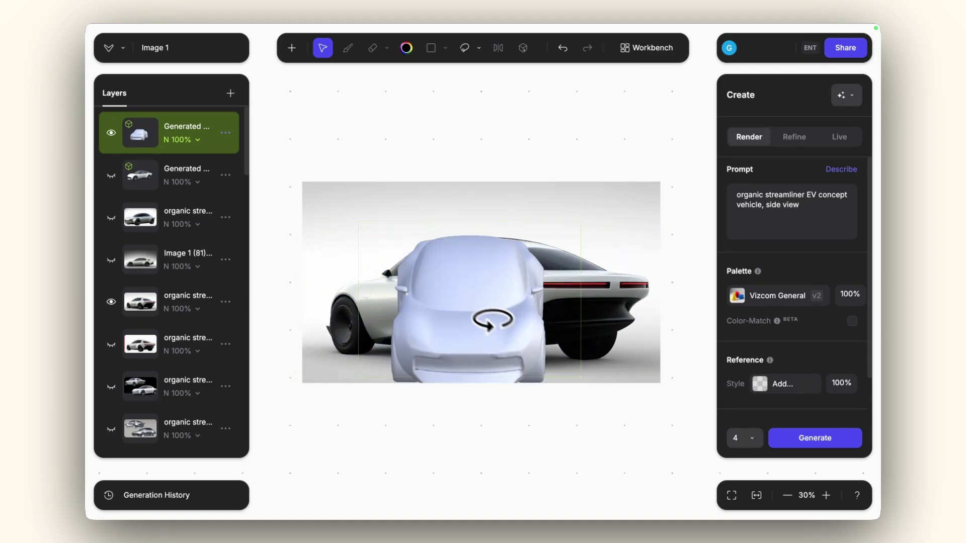
pyautogui.moveTo(639, 297); pyautogui.dragTo(372, 334)
pyautogui.moveTo(469, 299); pyautogui.dragTo(455, 357)
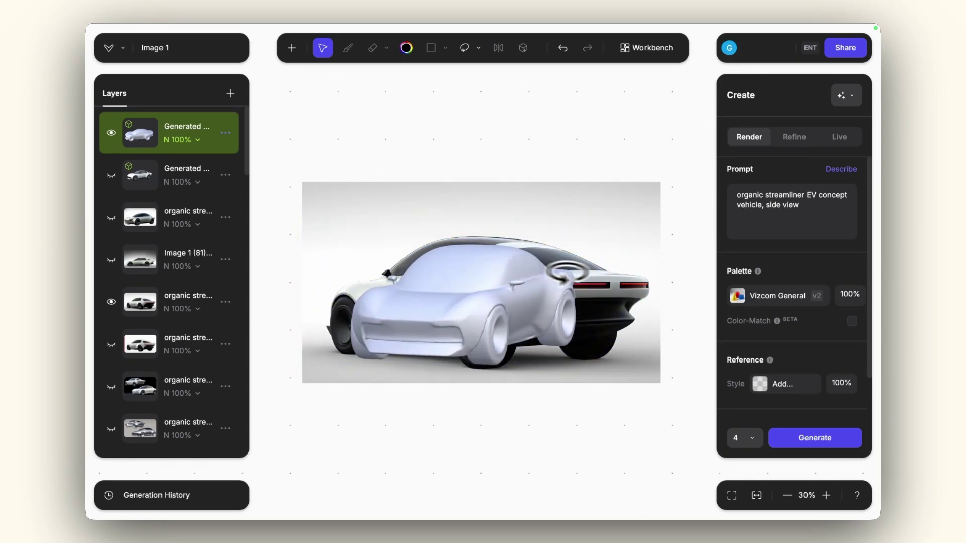
pyautogui.moveTo(631, 272); pyautogui.dragTo(629, 277)
pyautogui.moveTo(538, 279); pyautogui.dragTo(472, 297)
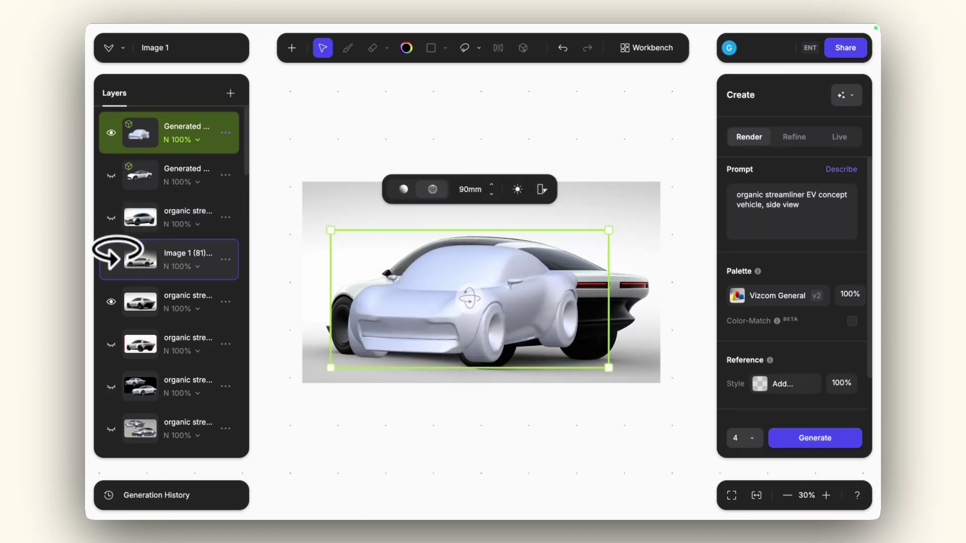
# Step: Export the visible 3D model layer as a .glb file
pyautogui.click(224, 134)
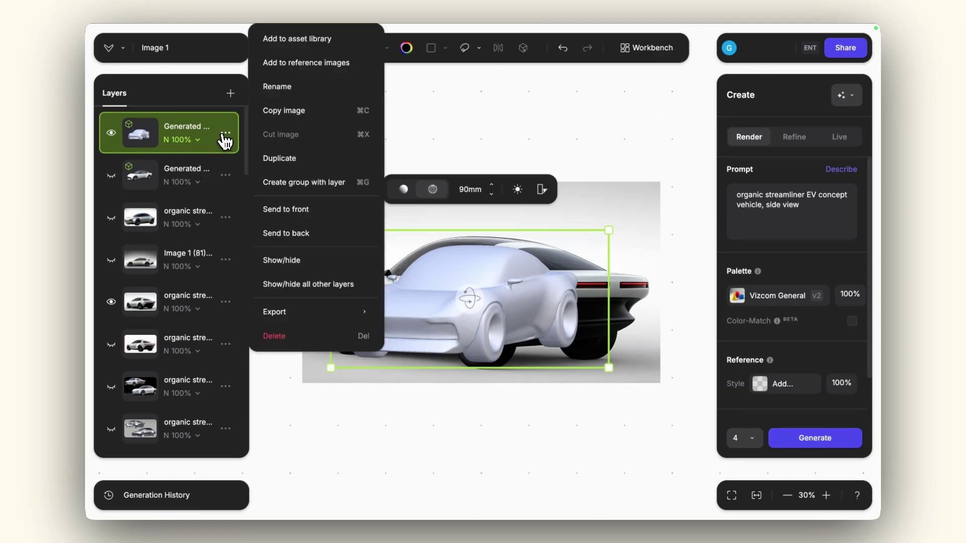
pyautogui.moveTo(299, 312)
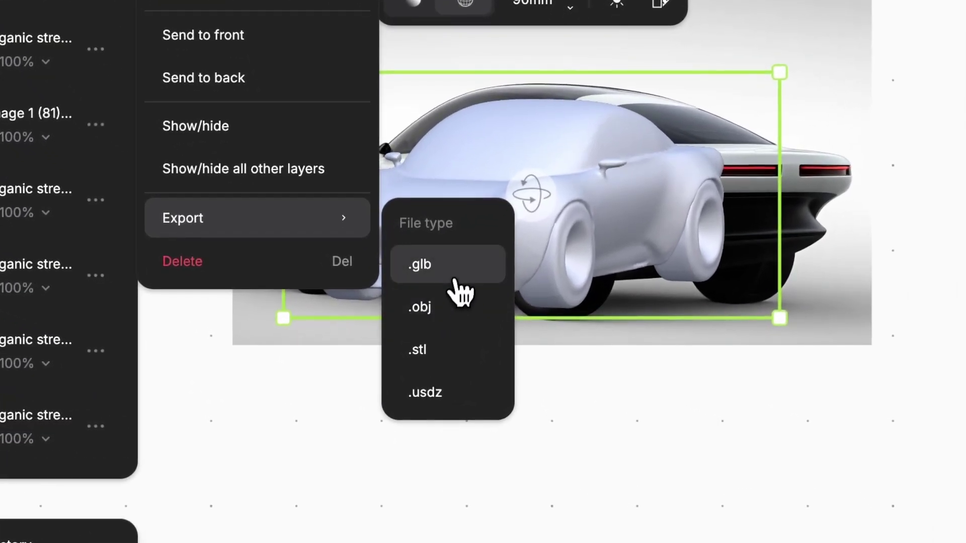
pyautogui.click(410, 338)
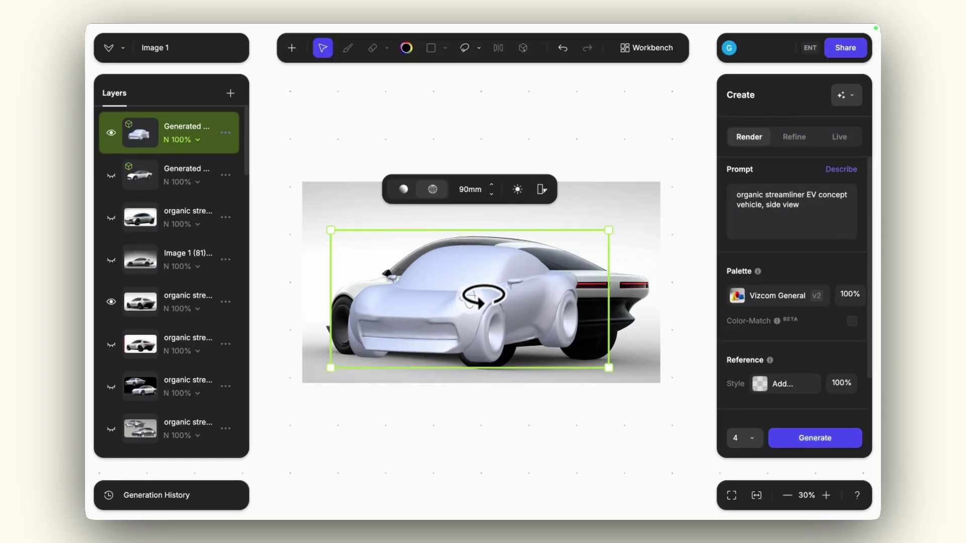
# Step: Copy the 3D model as an image, hide its layer and paste the image on the workbench below Image 1
pyautogui.hotkey('ctrl', 'c')
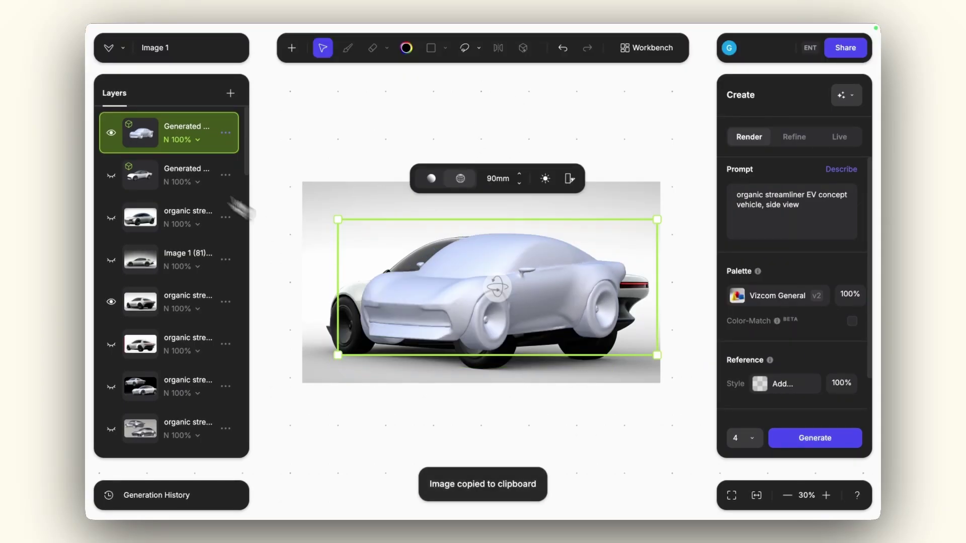
pyautogui.click(111, 133)
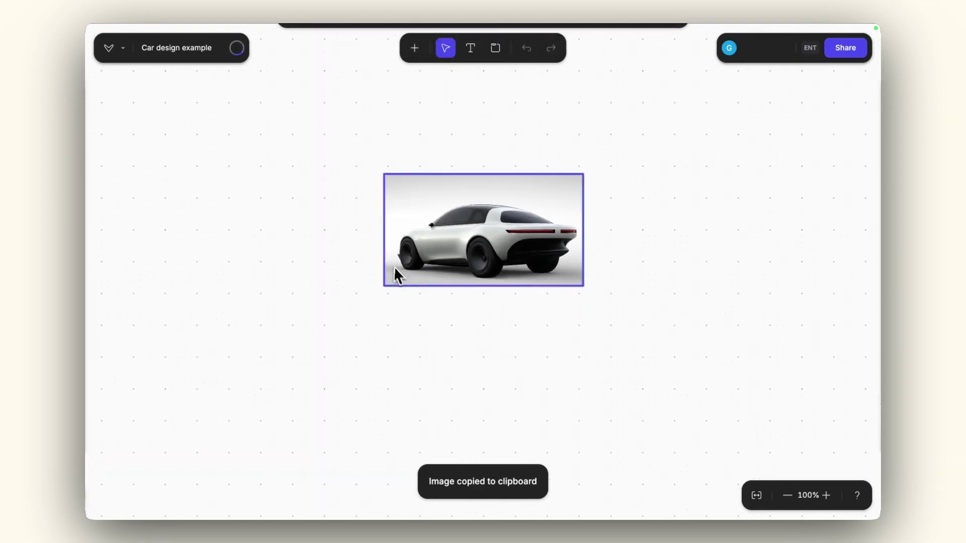
pyautogui.hotkey('ctrl', 'v')
pyautogui.moveTo(452, 289); pyautogui.dragTo(453, 356)
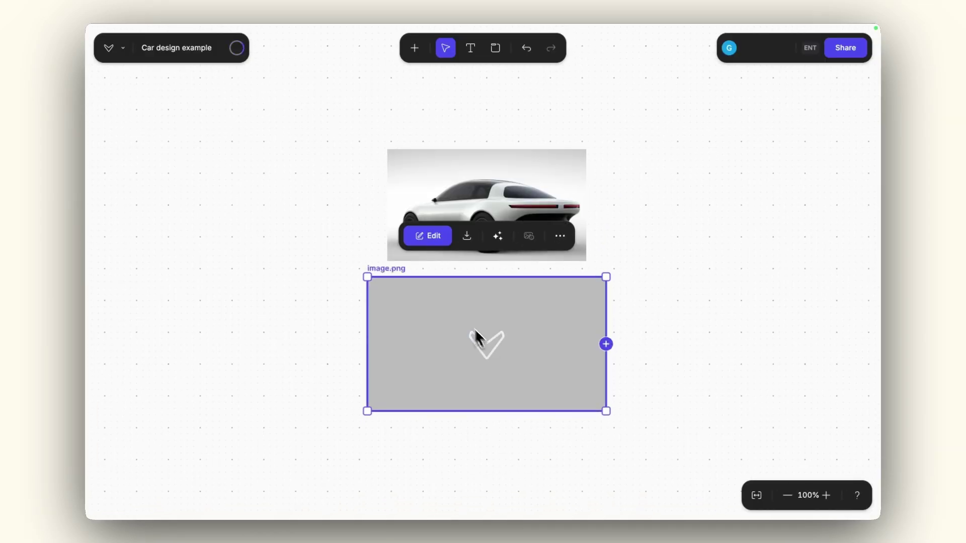
# Step: Rename the pasted clay car image on the workbench as "3D model"
pyautogui.scroll(5, 450, 360)
pyautogui.doubleClick(340, 237)
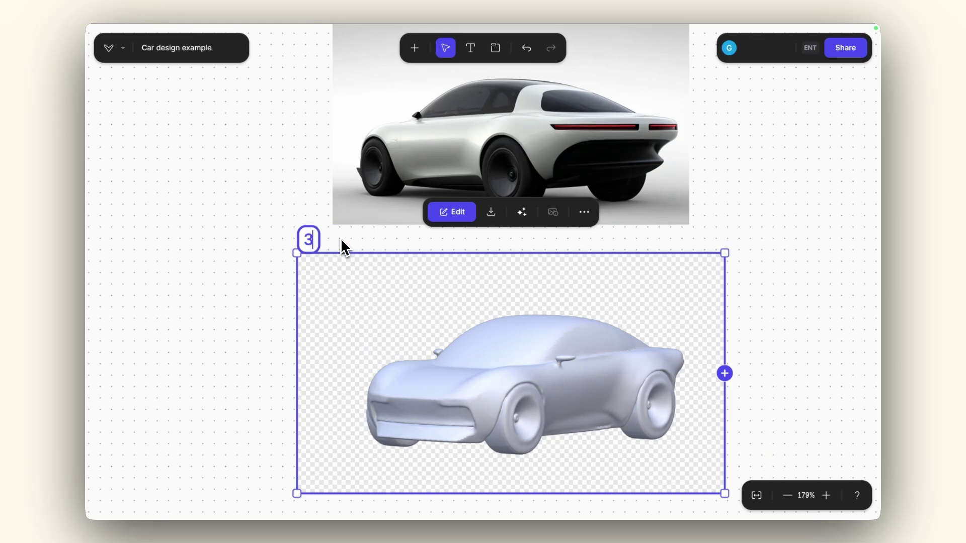
pyautogui.write('3D model')
pyautogui.press('Return')
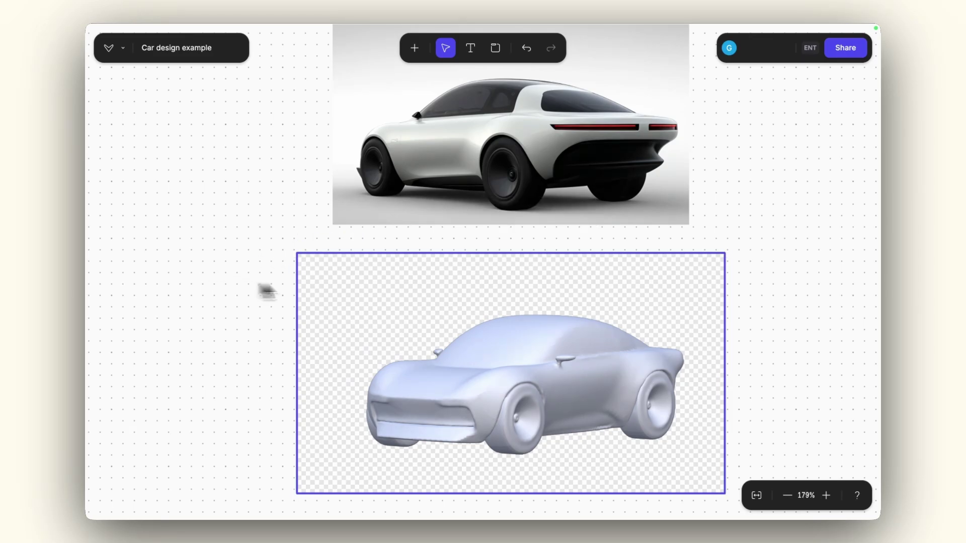
# Step: Reopen Image 1, check the front, side and rear render layers one at a time, and make all three visible
pyautogui.scroll(-5, 311, 286)
pyautogui.doubleClick(400, 201)
pyautogui.click(111, 217)
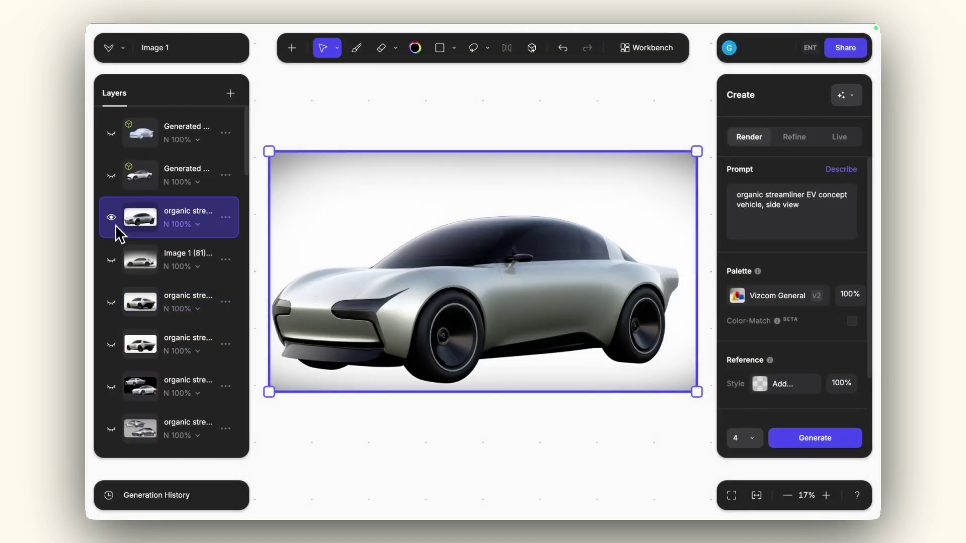
pyautogui.click(111, 260)
pyautogui.click(111, 301)
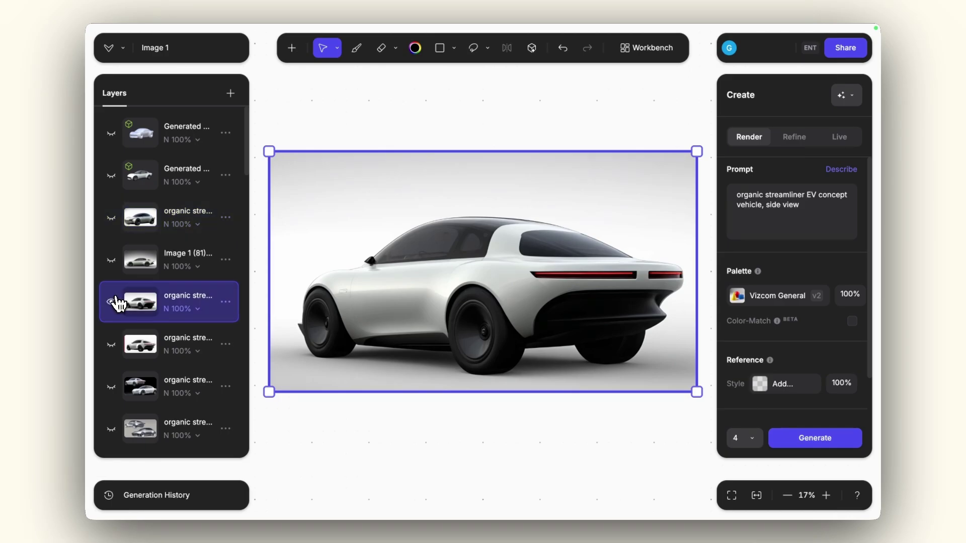
pyautogui.click(112, 220)
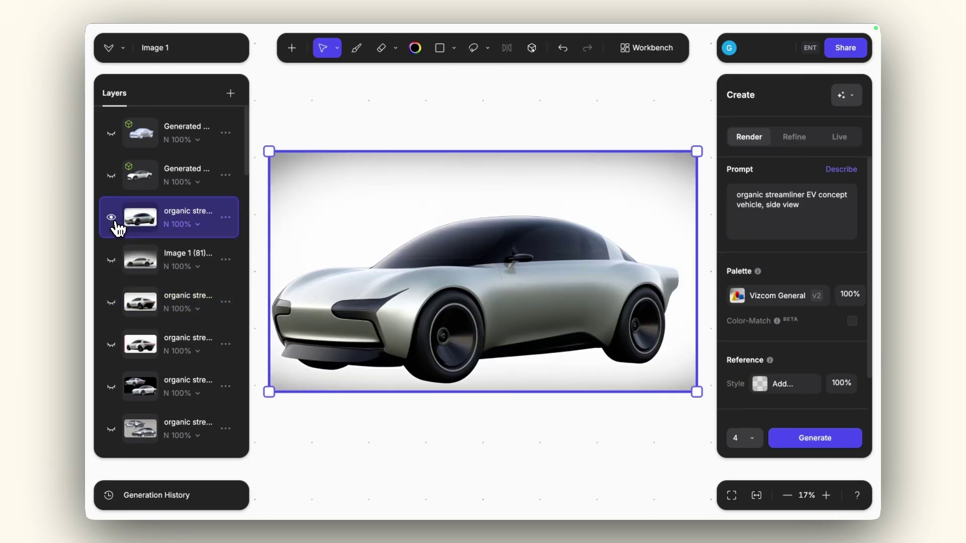
pyautogui.click(111, 258)
pyautogui.click(116, 302)
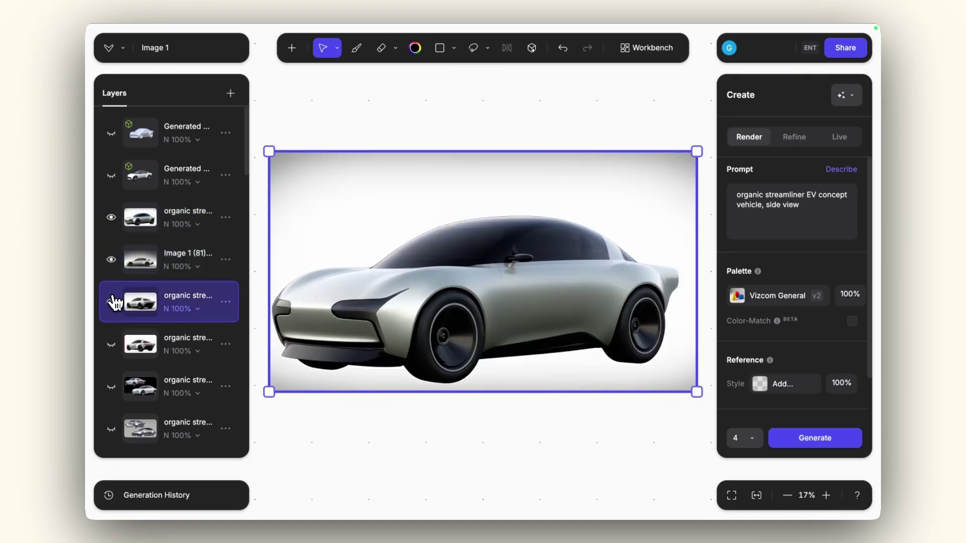
# Step: Duplicate the front three-quarter and rear three-quarter render layers in the workbench
pyautogui.click(145, 231)
pyautogui.rightClick(151, 234)
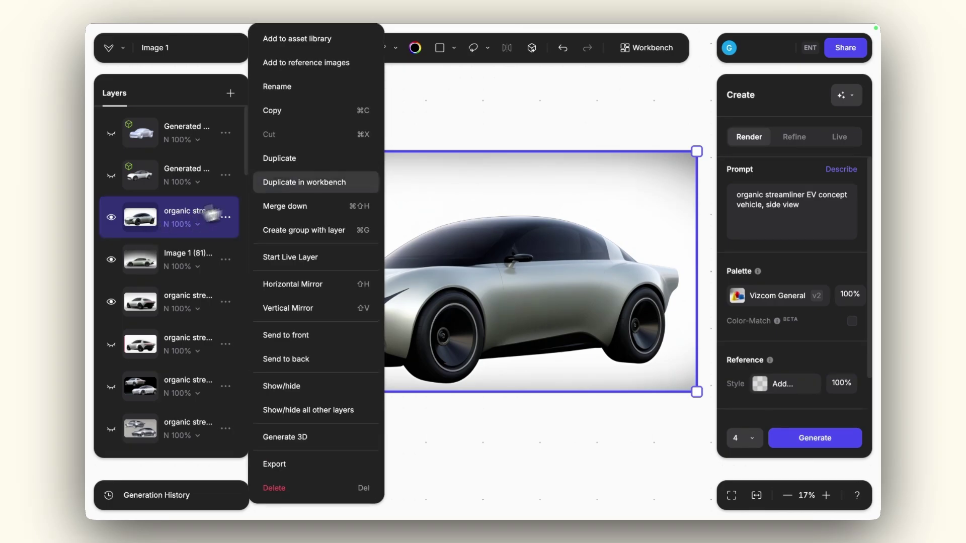
pyautogui.click(282, 182)
pyautogui.click(144, 276)
pyautogui.rightClick(148, 303)
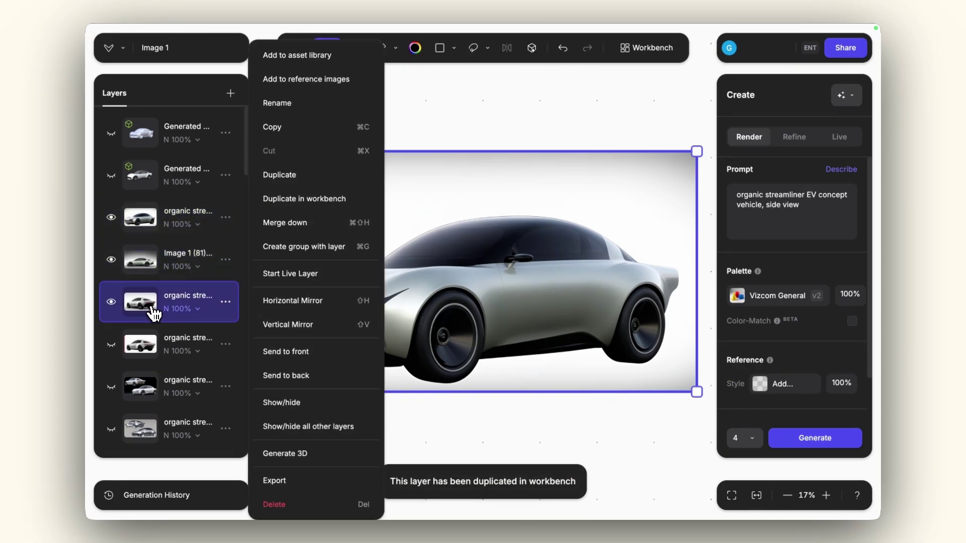
pyautogui.click(299, 201)
# Step: Show only the side-view render layer in Image 1 and return to the workbench
pyautogui.click(113, 264)
pyautogui.click(113, 264)
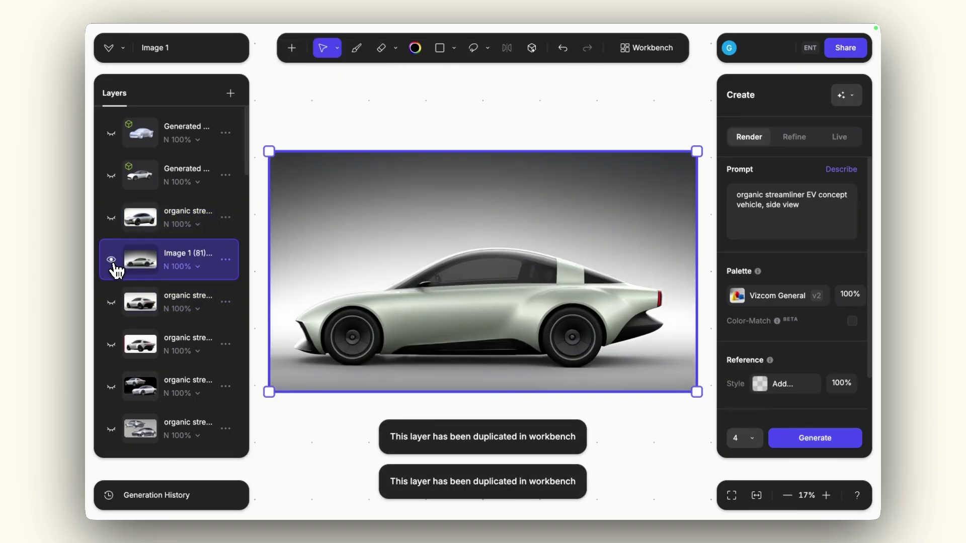
pyautogui.doubleClick(358, 112)
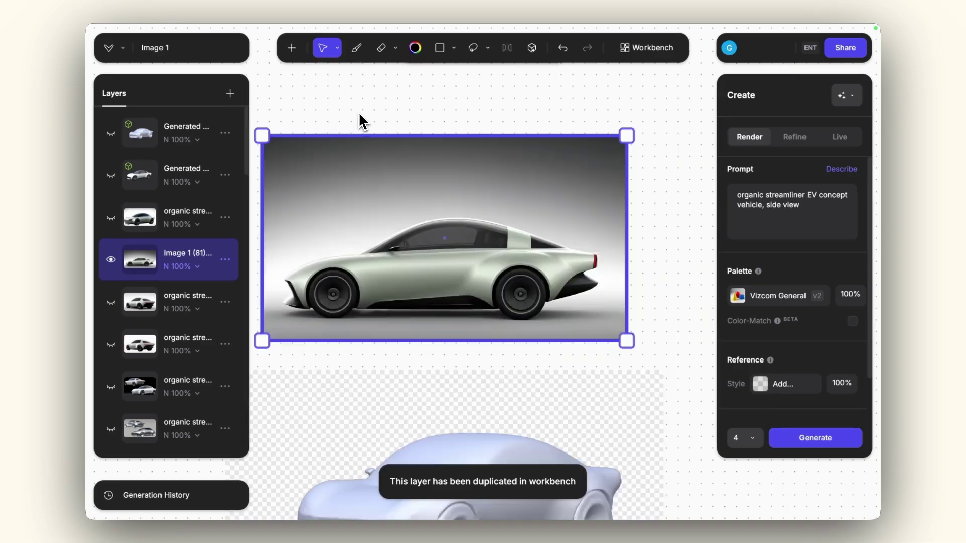
# Step: Arrange the side, front three-quarter and rear three-quarter car images in one row above the clay model on the workbench
pyautogui.moveTo(561, 246); pyautogui.dragTo(556, 242)
pyautogui.click(530, 313)
pyautogui.hscroll(-2, 503, 351)
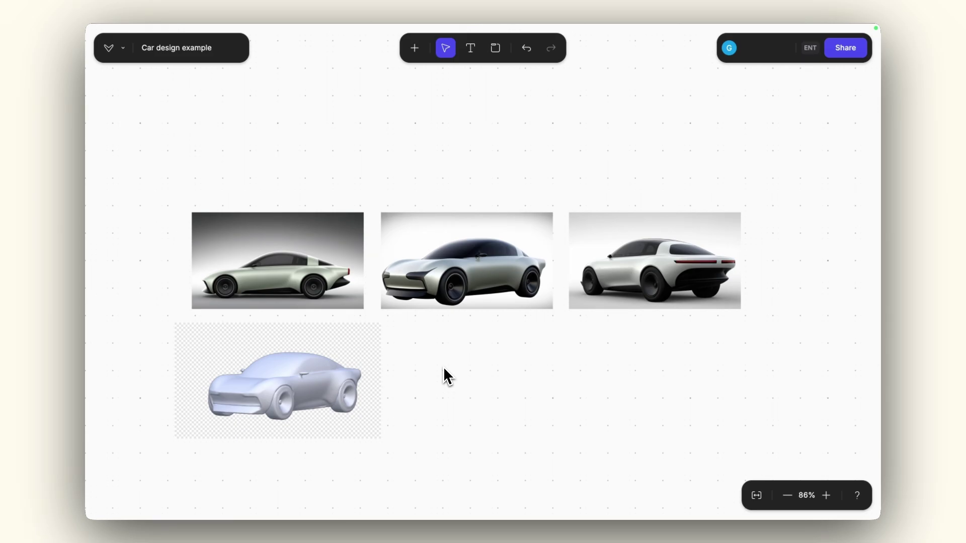
pyautogui.hscroll(1, 432, 355)
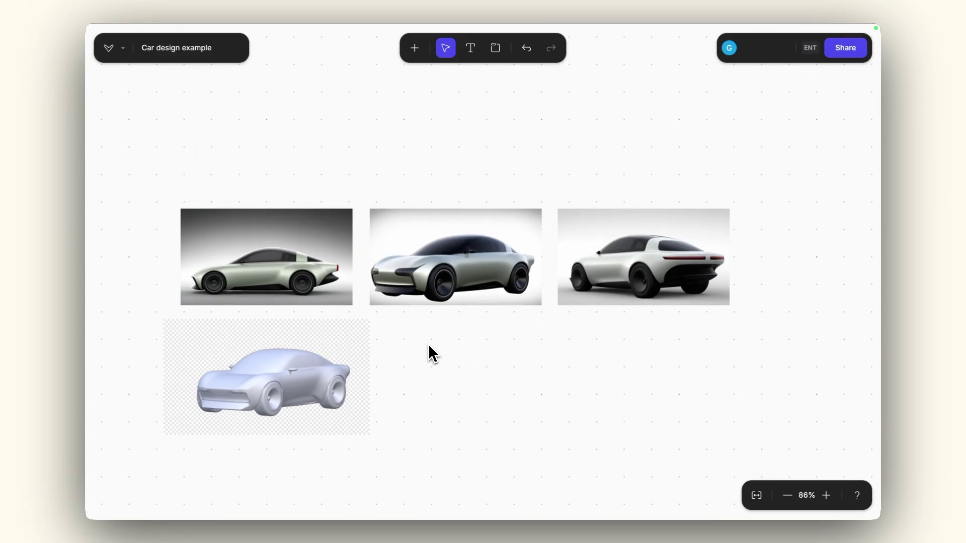
# Step: Open the side-view car image, remove its background and copy the resulting cutout layer
pyautogui.doubleClick(284, 256)
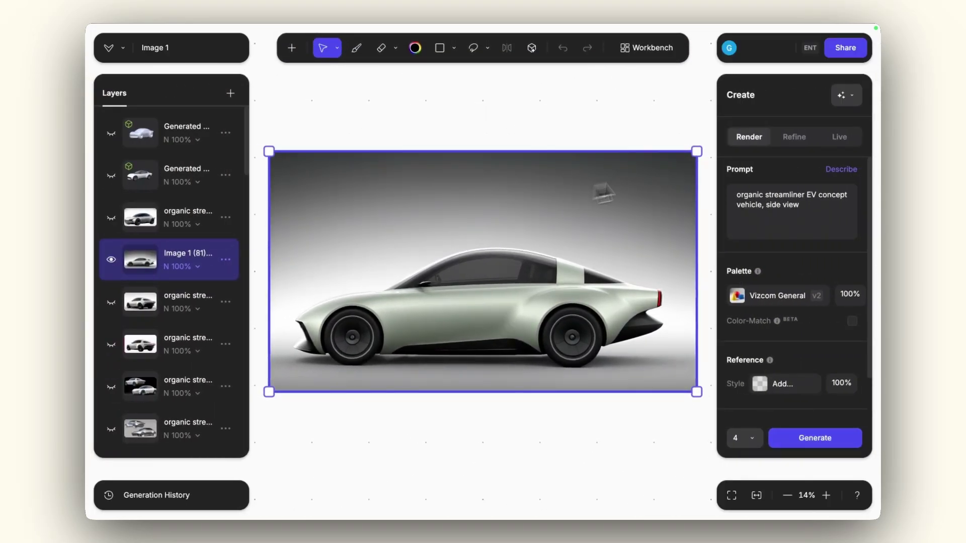
pyautogui.click(835, 101)
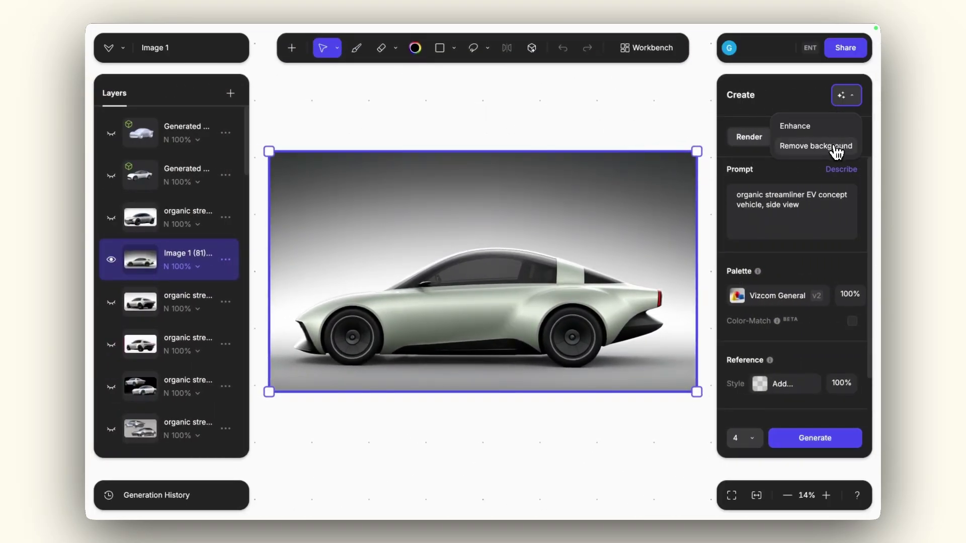
pyautogui.click(815, 146)
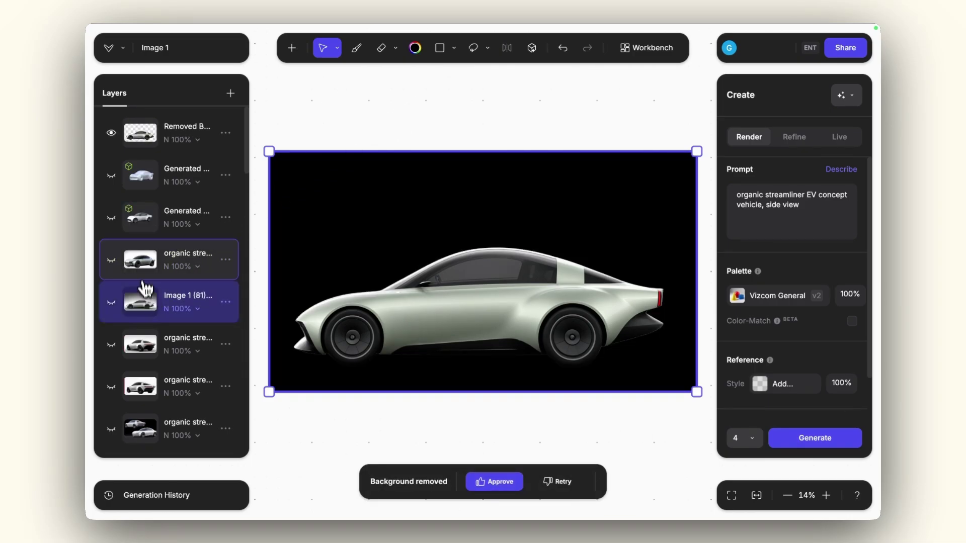
pyautogui.click(168, 133)
pyautogui.press('super+c')
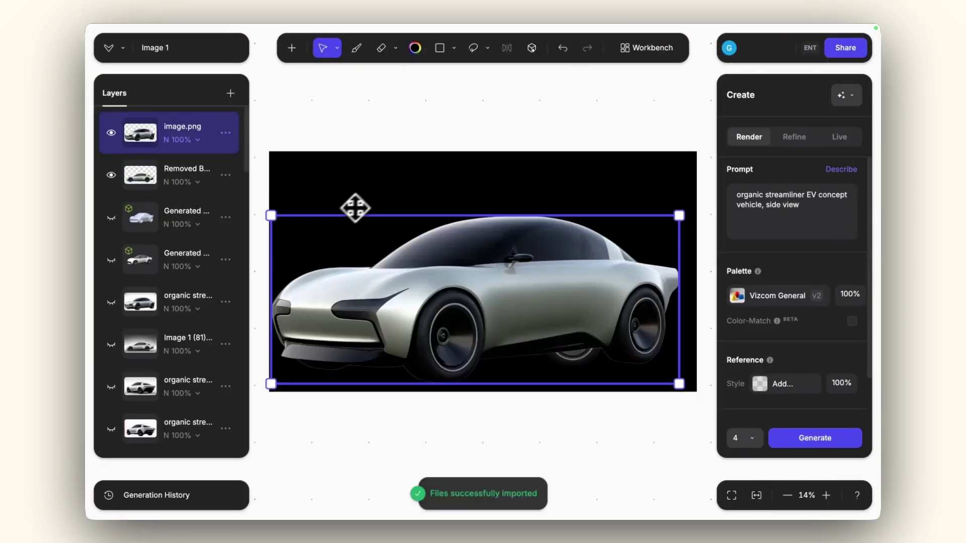
# Step: Scale down the pasted front three-quarter car cutout and place it above the side-view car in Image 1
pyautogui.moveTo(352, 208); pyautogui.dragTo(458, 276)
pyautogui.press('super+z')
pyautogui.press('super+z')
pyautogui.scroll(-1, 491, 284)
pyautogui.press('b')
# Step: Scale down the side-view car cutout and move it to the lower-left corner of the black canvas
pyautogui.click(225, 175)
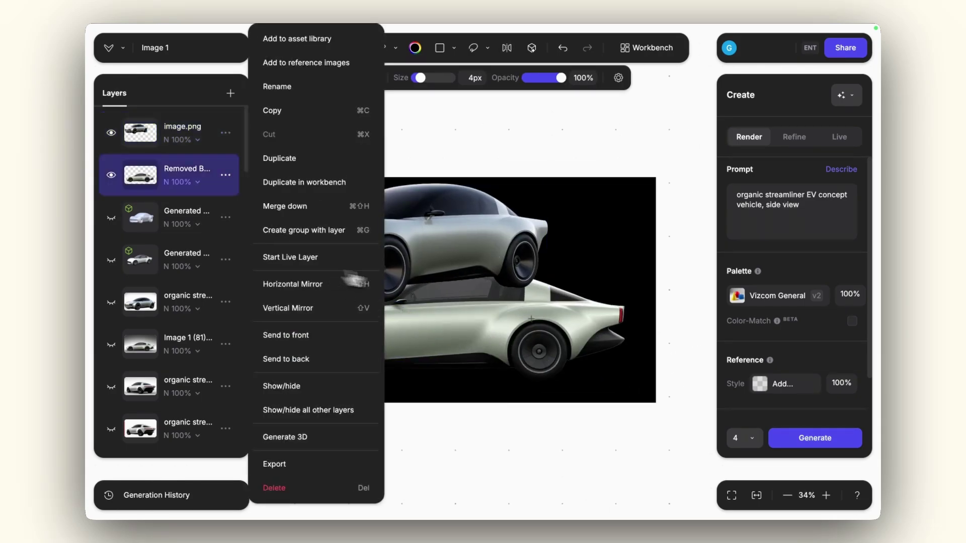
pyautogui.press('v')
pyautogui.moveTo(632, 265); pyautogui.dragTo(559, 288)
pyautogui.moveTo(522, 323); pyautogui.dragTo(504, 345)
pyautogui.hscroll(-1, 505, 345)
# Step: Resize the front three-quarter car cutout and position it in the upper-left part of the black canvas
pyautogui.click(472, 272)
pyautogui.moveTo(571, 302); pyautogui.dragTo(516, 279)
pyautogui.moveTo(444, 238); pyautogui.dragTo(448, 237)
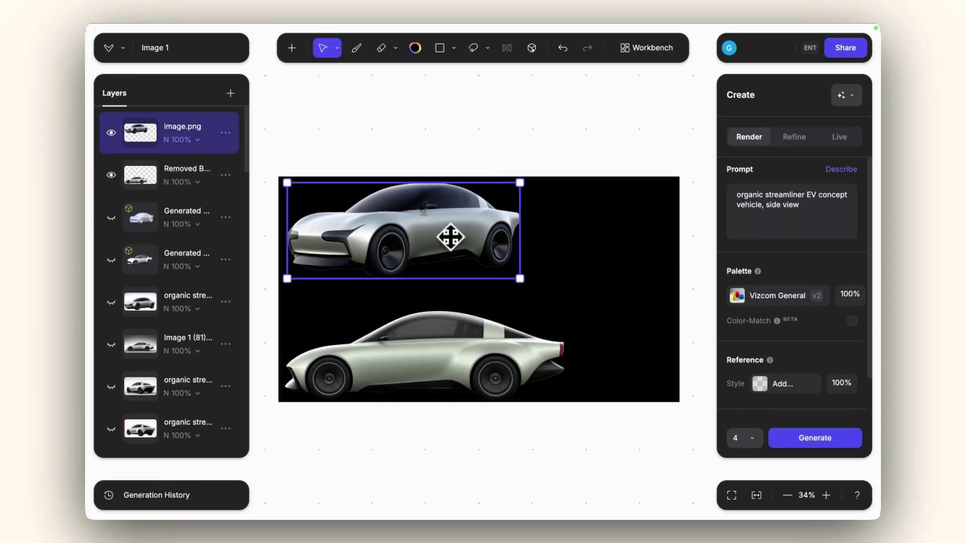
pyautogui.moveTo(519, 278); pyautogui.dragTo(503, 271)
pyautogui.moveTo(432, 241); pyautogui.dragTo(430, 247)
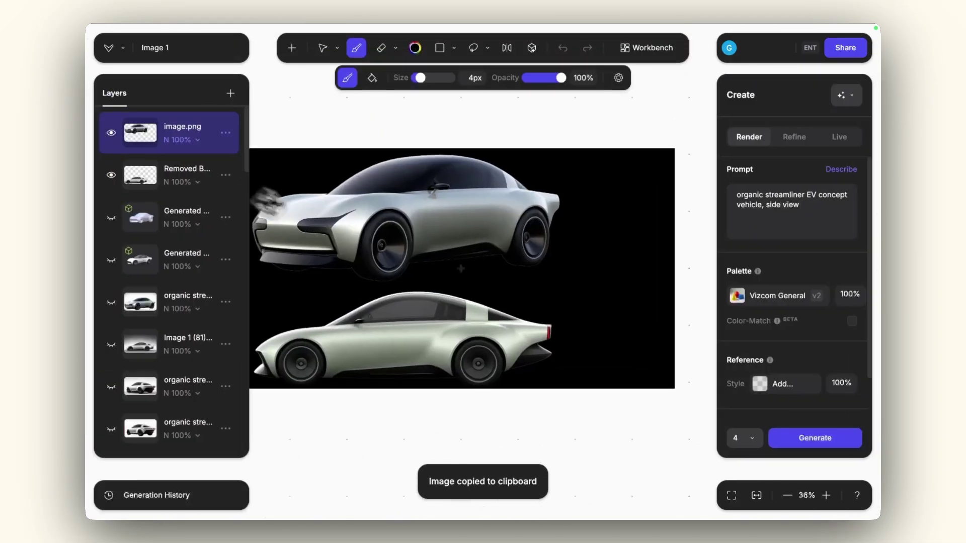
# Step: Paste the rear three-quarter car cutout into Image 1, scale it down and place it at the canvas's right edge
pyautogui.scroll(-2, 460, 268)
pyautogui.press('super+v')
pyautogui.moveTo(463, 295); pyautogui.dragTo(485, 304)
pyautogui.moveTo(449, 257); pyautogui.dragTo(591, 255)
pyautogui.scroll(2, 590, 255)
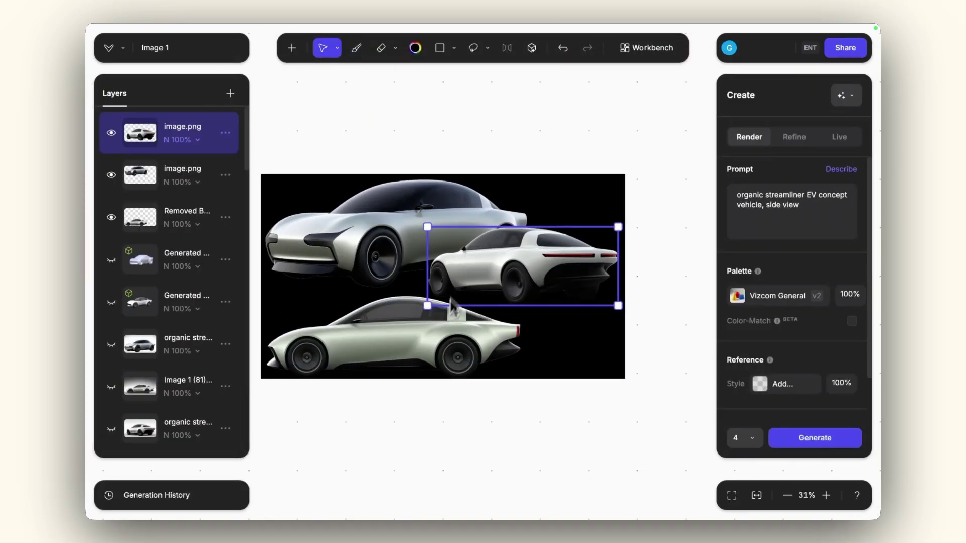
# Step: Scale the front three-quarter car down further and move it up into the canvas's upper-left corner
pyautogui.click(474, 254)
pyautogui.moveTo(545, 195); pyautogui.dragTo(493, 210)
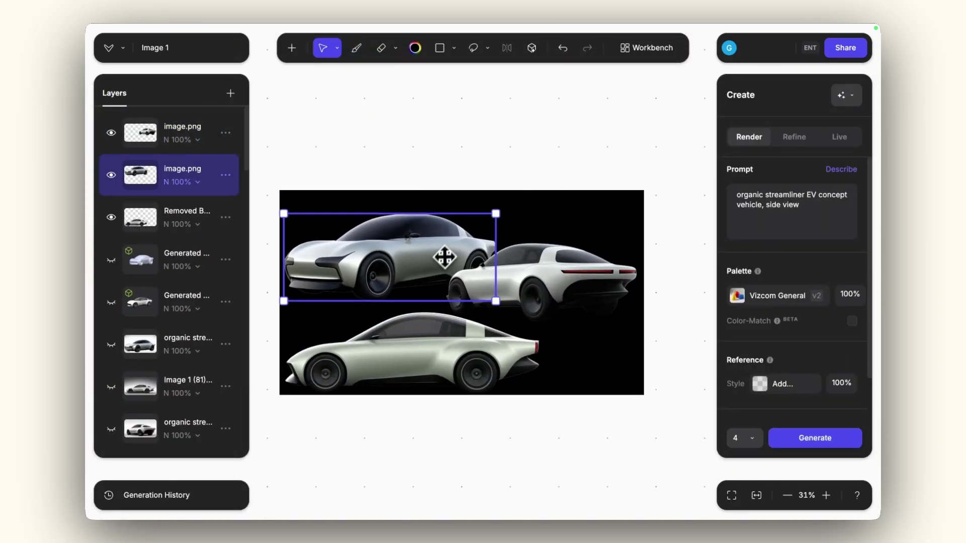
pyautogui.moveTo(444, 257); pyautogui.dragTo(446, 236)
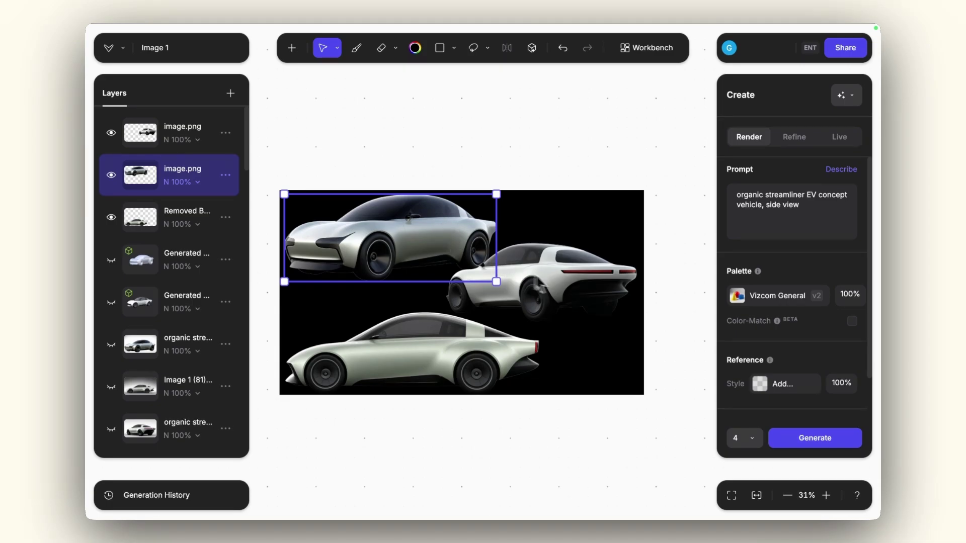
# Step: Move the three-car composite Image 1 to the right of the side-view cutout on the workbench
pyautogui.moveTo(295, 247); pyautogui.dragTo(759, 388)
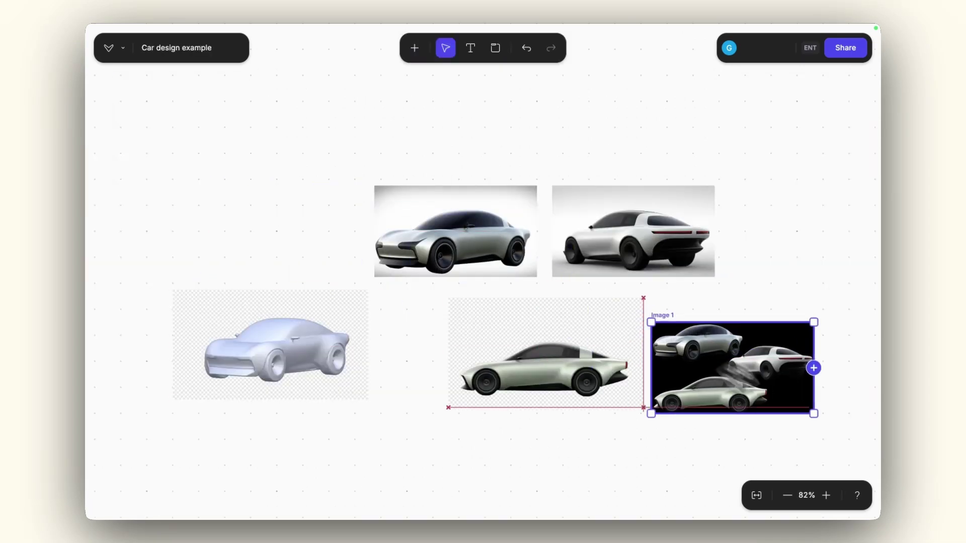
pyautogui.hscroll(2, 759, 388)
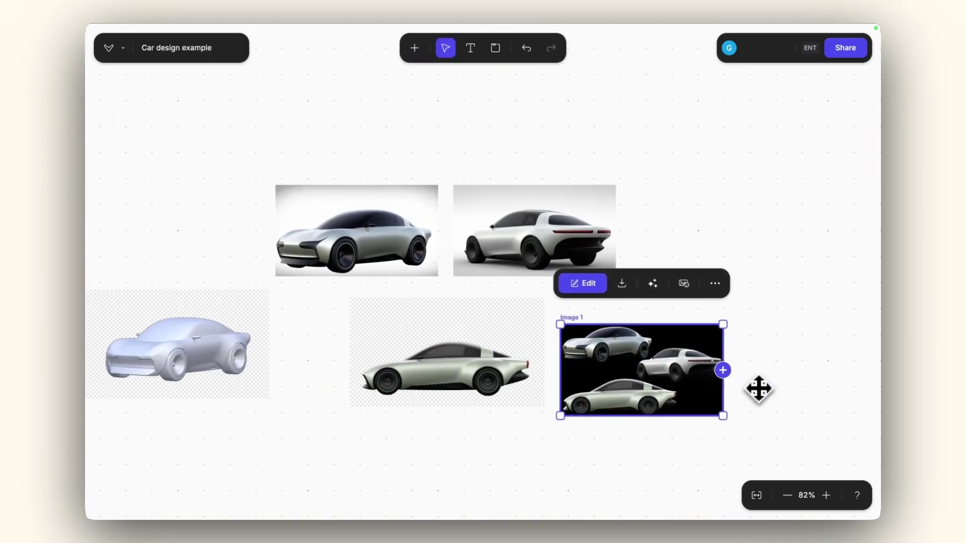
pyautogui.hscroll(1, 759, 388)
pyautogui.moveTo(617, 368); pyautogui.dragTo(625, 340)
# Step: Attach a Render prompt to the three-car composite and generate images with the Vizcom General and Surface Sculpt palettes
pyautogui.click(716, 353)
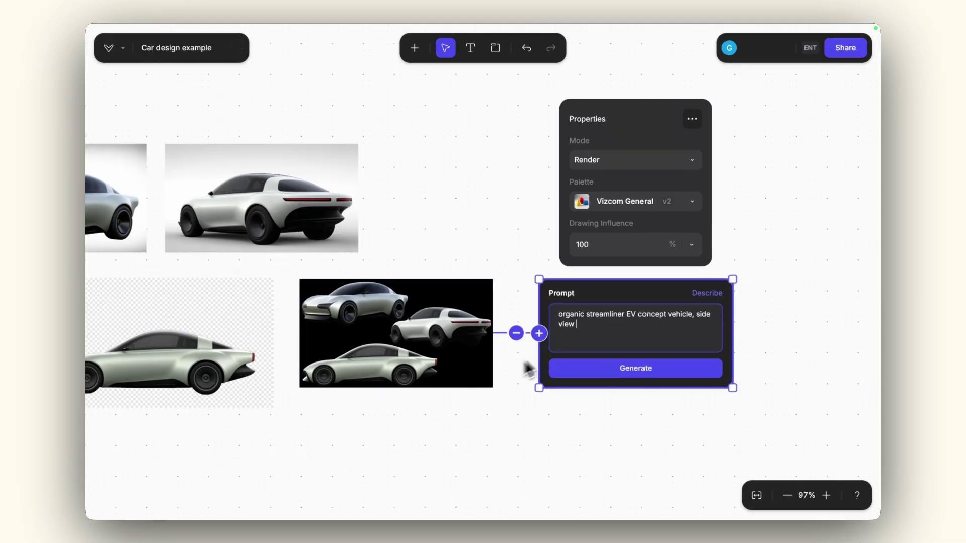
pyautogui.click(515, 397)
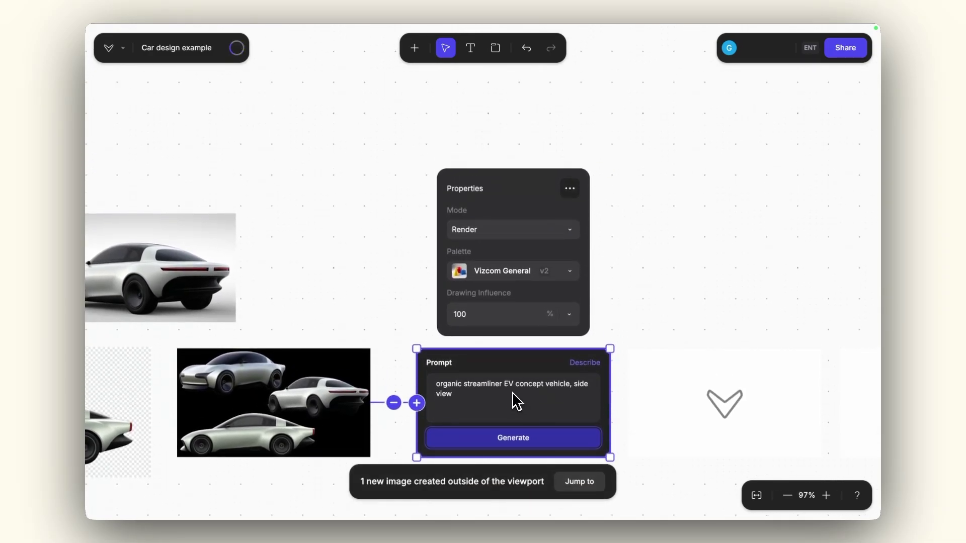
pyautogui.click(523, 278)
pyautogui.scroll(-1, 522, 385)
pyautogui.click(523, 390)
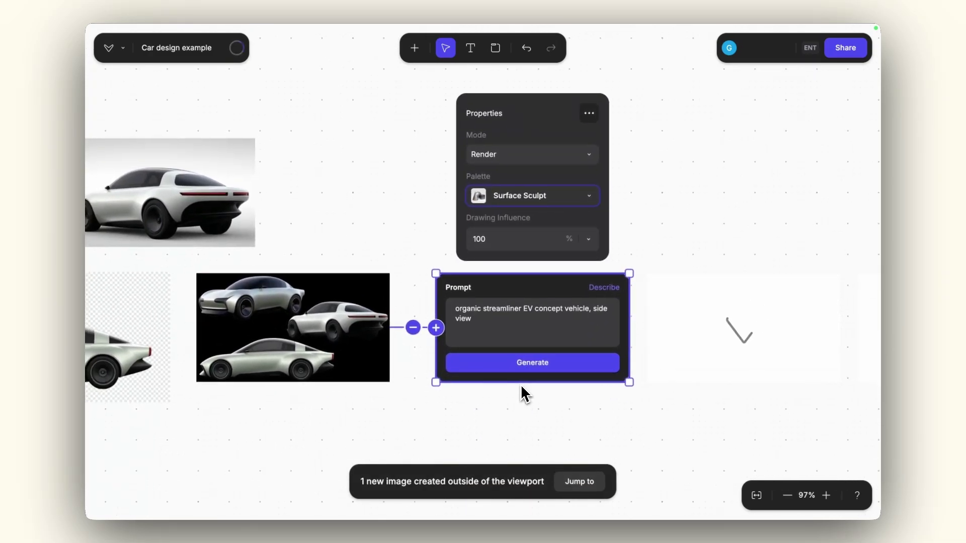
# Step: Switch the prompt's palette to Realistic Product and generate another render of the composite
pyautogui.click(532, 196)
pyautogui.scroll(-3, 523, 332)
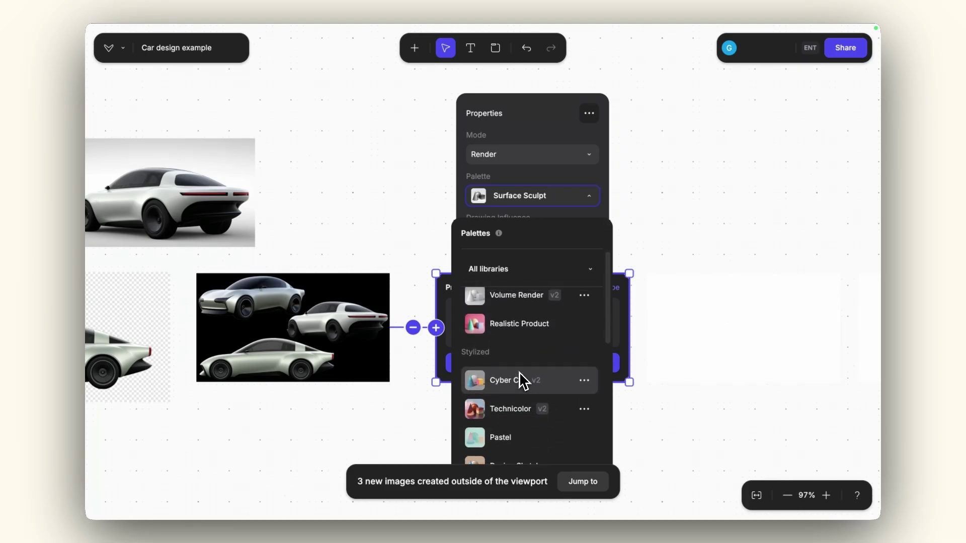
pyautogui.scroll(1, 519, 380)
pyautogui.click(520, 331)
pyautogui.click(541, 365)
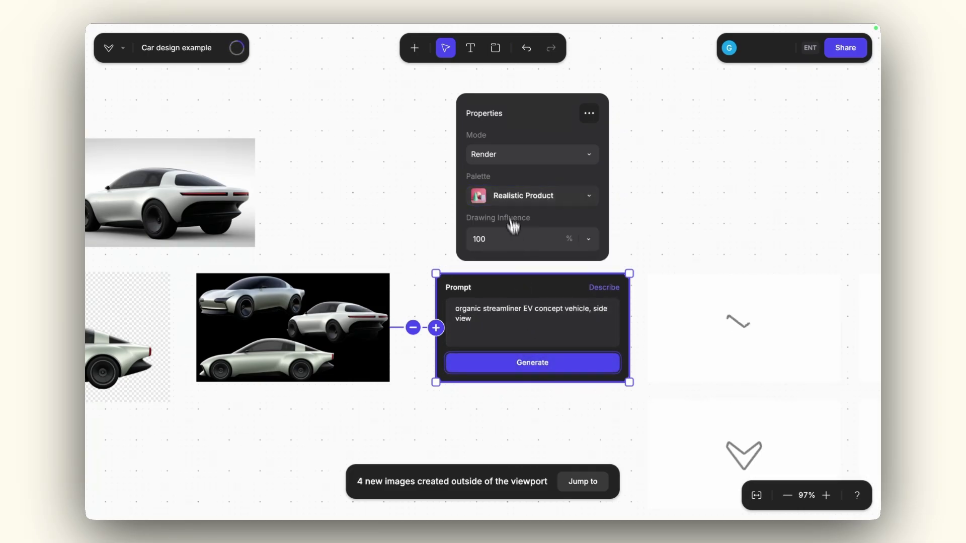
# Step: Change the prompt's palette to Design Sketch and generate a render in that style
pyautogui.click(518, 197)
pyautogui.scroll(-4, 509, 345)
pyautogui.click(512, 357)
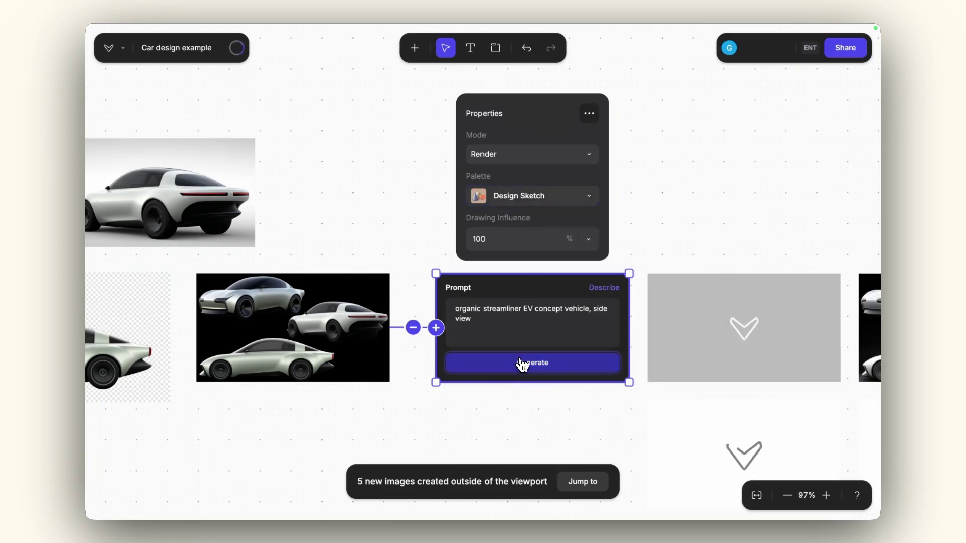
# Step: Choose the Car Shading palette from the Automotive group for the composite's next render
pyautogui.click(518, 196)
pyautogui.scroll(-3, 521, 352)
pyautogui.scroll(-3, 518, 359)
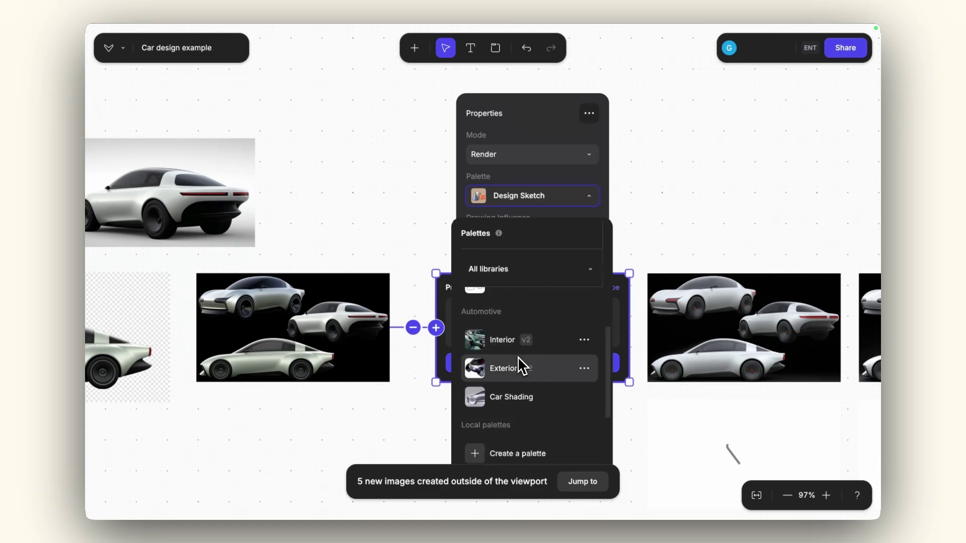
pyautogui.click(519, 393)
# Step: Examine the grey shaded renders of the three-car composite up close
pyautogui.hscroll(7, 527, 395)
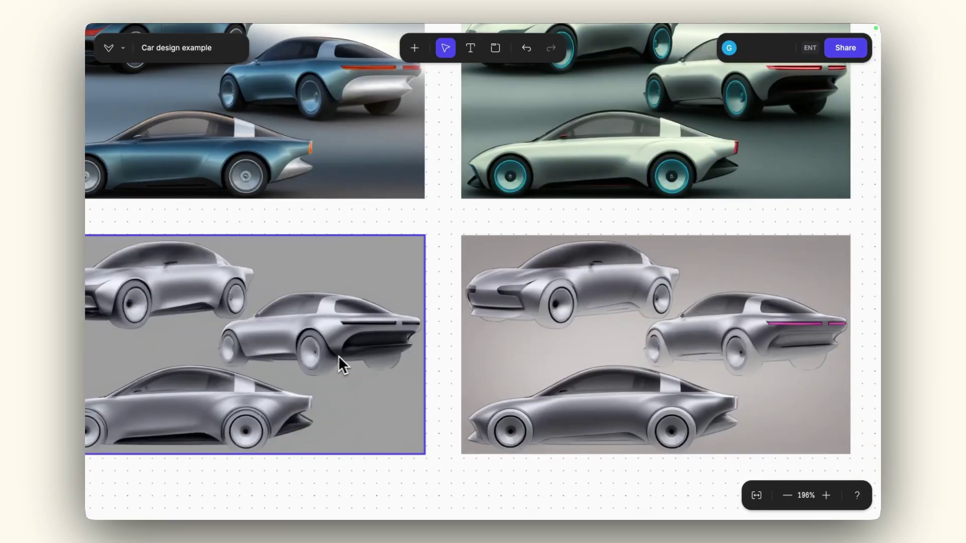
pyautogui.hscroll(-1, 338, 355)
pyautogui.scroll(-2, 333, 357)
pyautogui.scroll(-1, 332, 358)
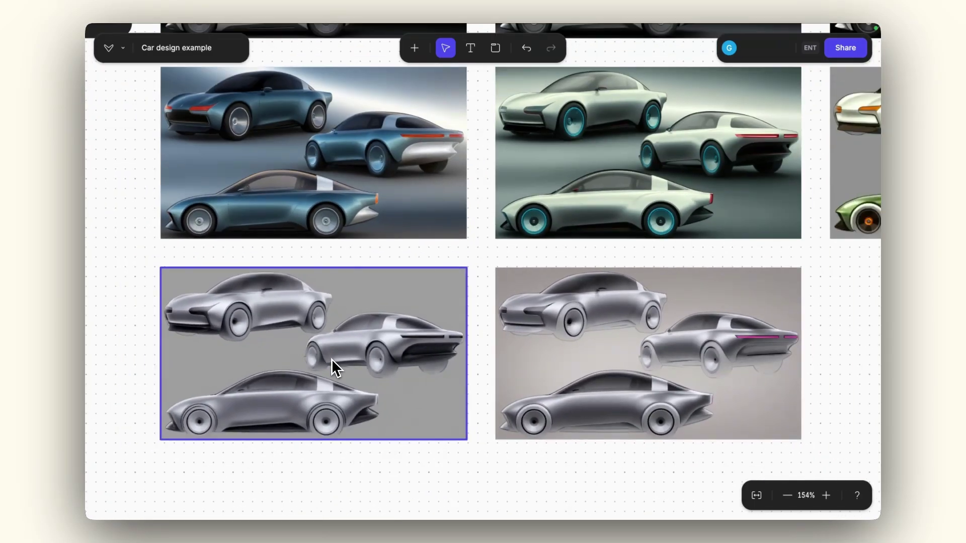
pyautogui.hscroll(-2, 331, 362)
pyautogui.scroll(3, 340, 418)
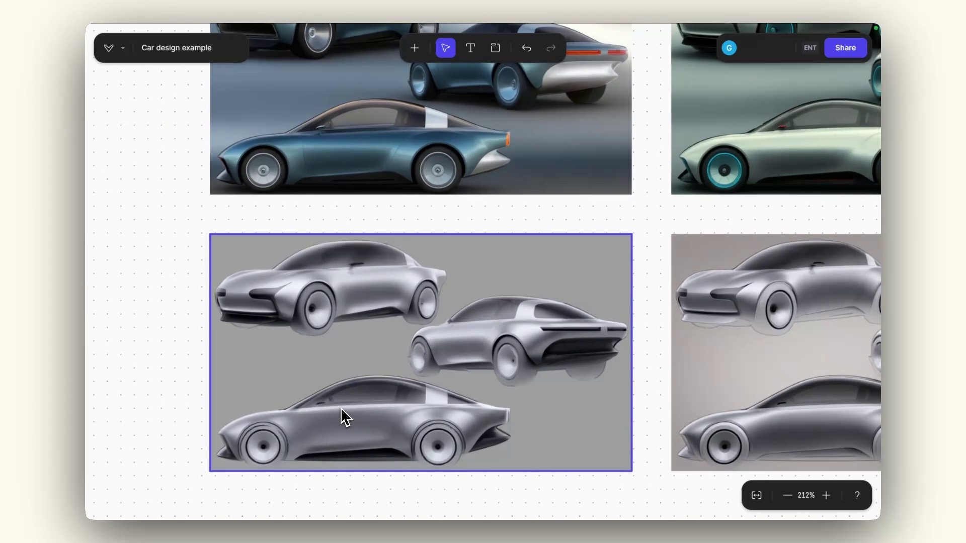
pyautogui.scroll(3, 341, 397)
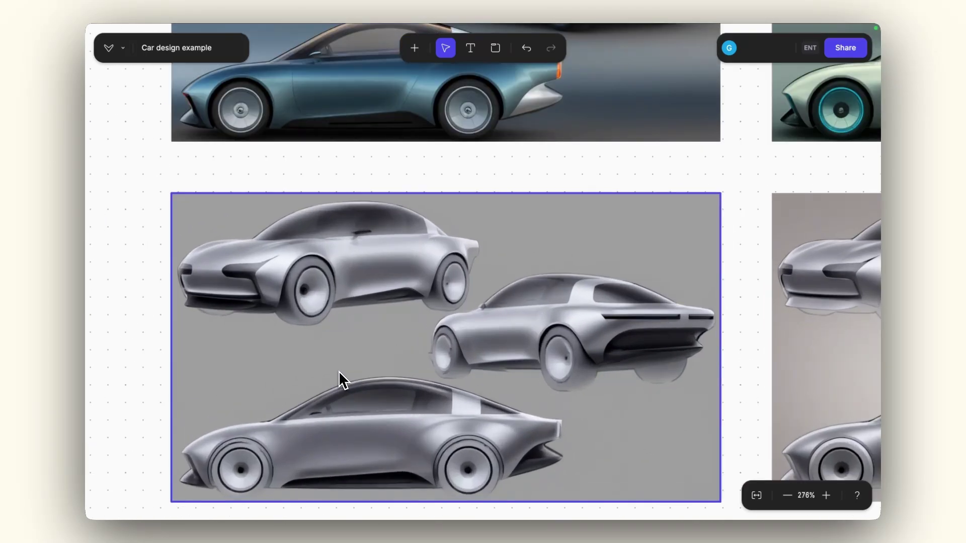
# Step: Inspect the cream and green sketch-style renders of the three cars
pyautogui.scroll(-3, 339, 372)
pyautogui.hscroll(7, 339, 375)
pyautogui.scroll(3, 339, 375)
pyautogui.hscroll(3, 446, 330)
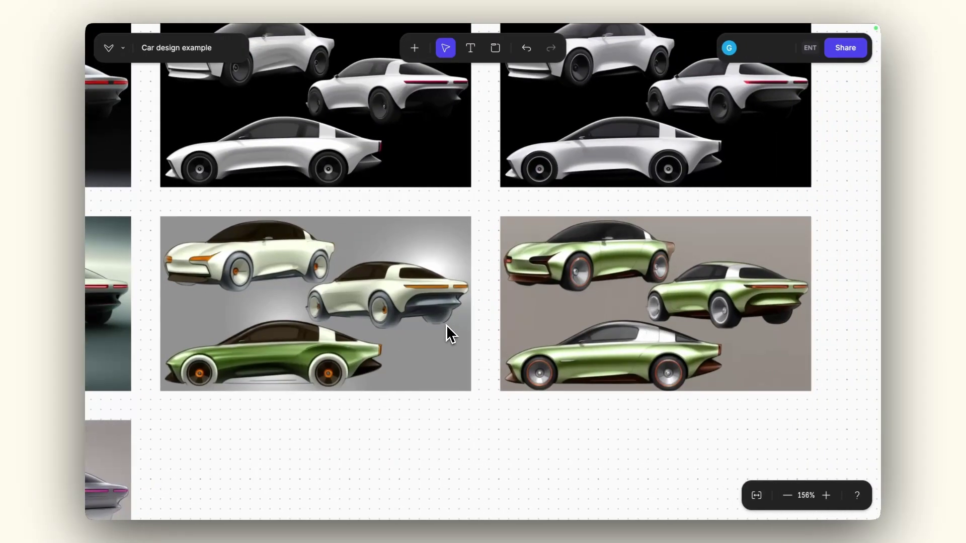
pyautogui.scroll(2, 421, 308)
pyautogui.hscroll(3, 418, 307)
pyautogui.scroll(2, 418, 306)
pyautogui.hscroll(3, 492, 305)
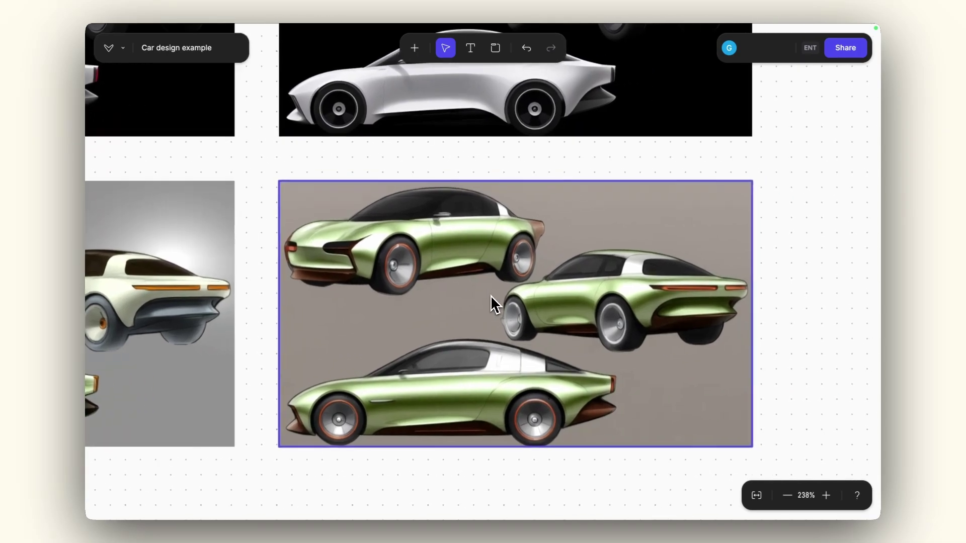
pyautogui.scroll(-2, 490, 301)
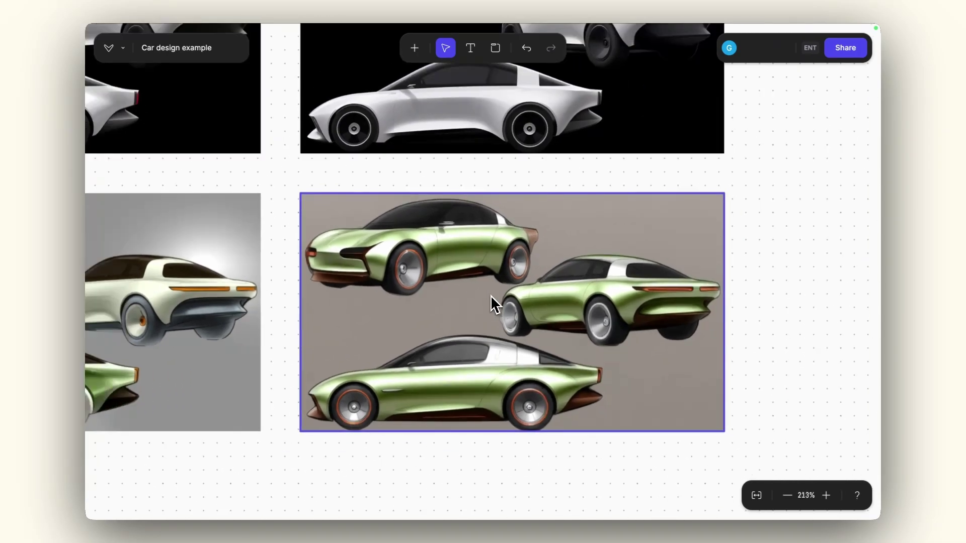
# Step: Compare the white-car renders on black backgrounds in the upper row of results
pyautogui.scroll(5, 490, 302)
pyautogui.scroll(-3, 493, 327)
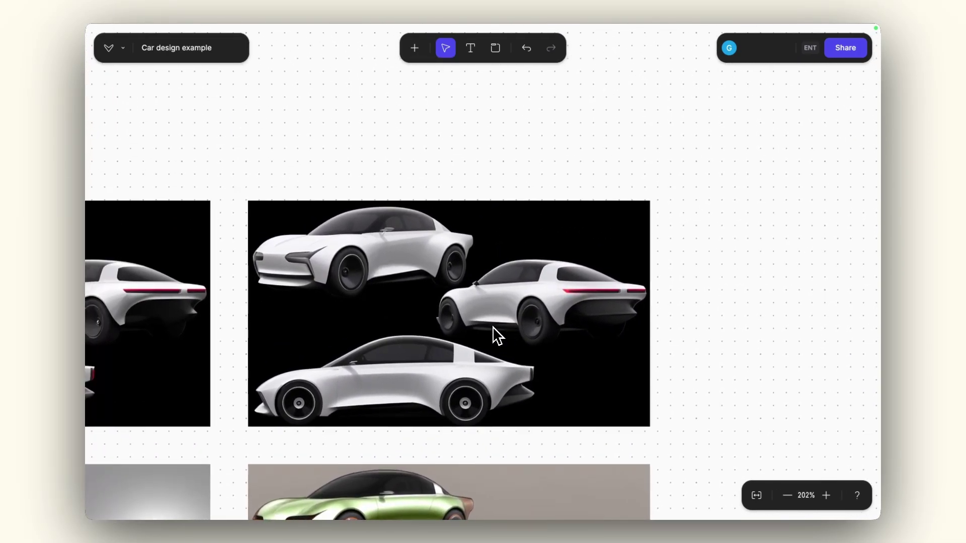
pyautogui.scroll(2, 538, 312)
pyautogui.hscroll(-3, 538, 309)
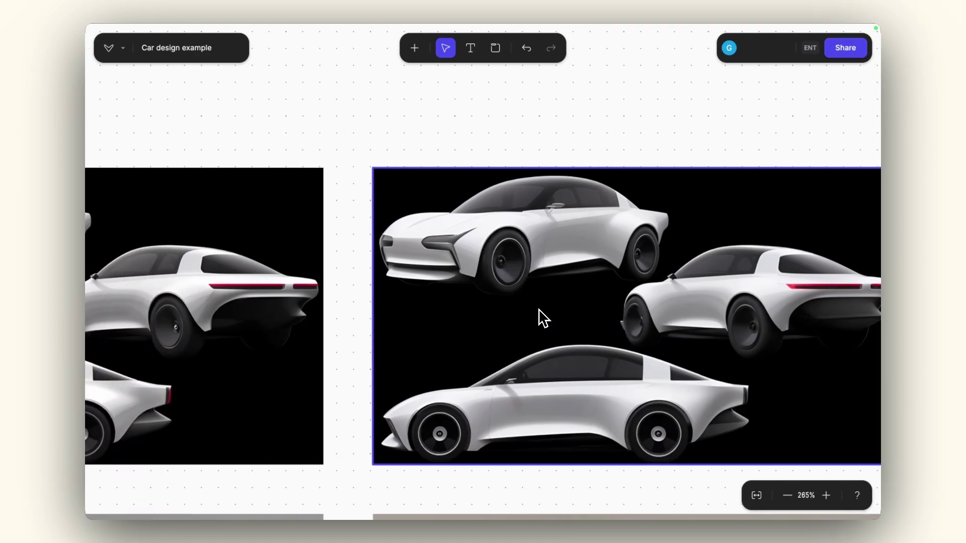
pyautogui.hscroll(5, 538, 309)
pyautogui.hscroll(3, 538, 309)
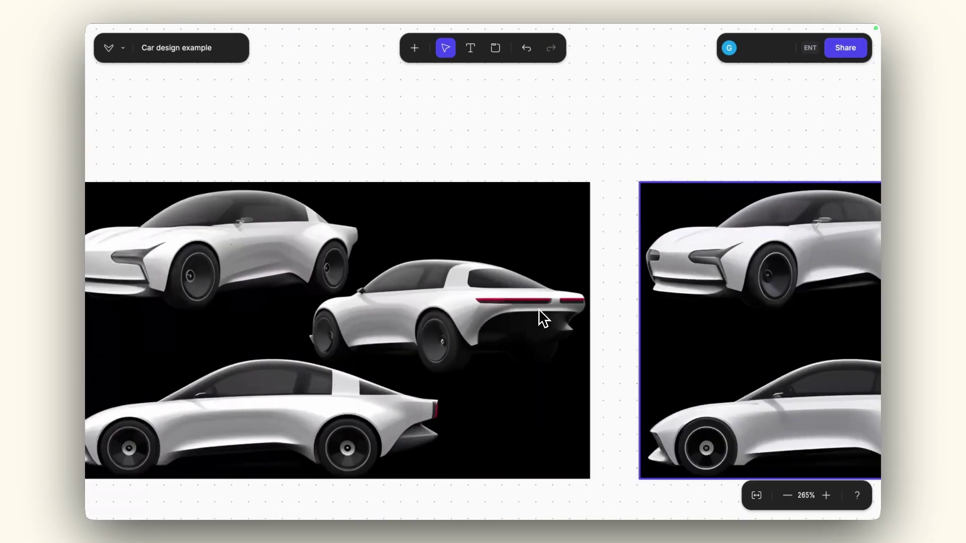
pyautogui.hscroll(-5, 446, 360)
# Step: Review the whole grid of generated palette variations, ending on the cream and green car render
pyautogui.scroll(-5, 474, 328)
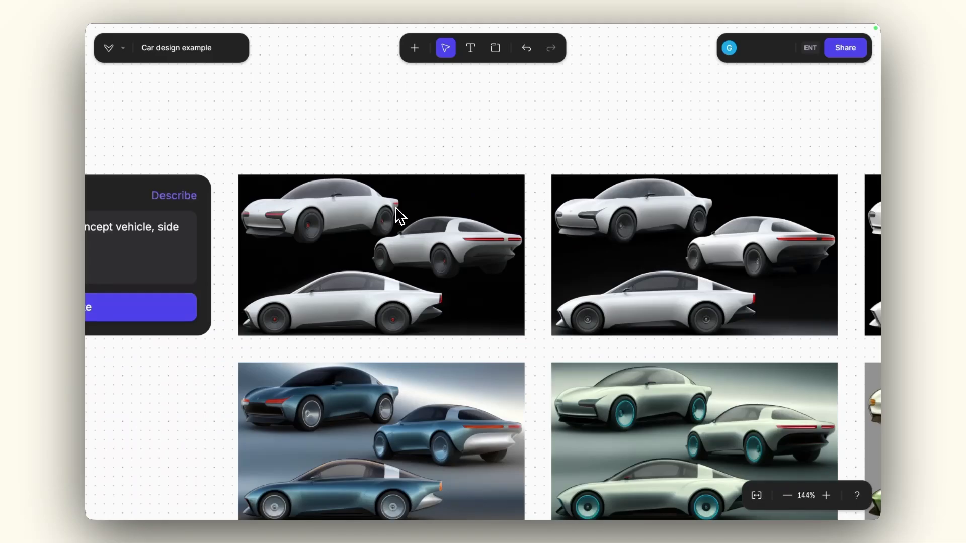
pyautogui.hscroll(8, 395, 206)
pyautogui.scroll(-2, 492, 263)
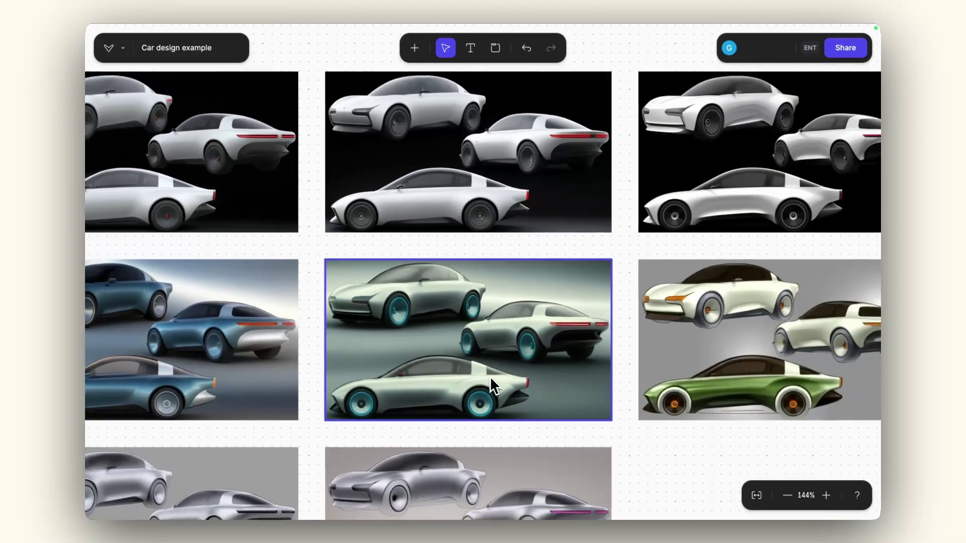
pyautogui.hscroll(6, 543, 364)
pyautogui.hscroll(-6, 544, 373)
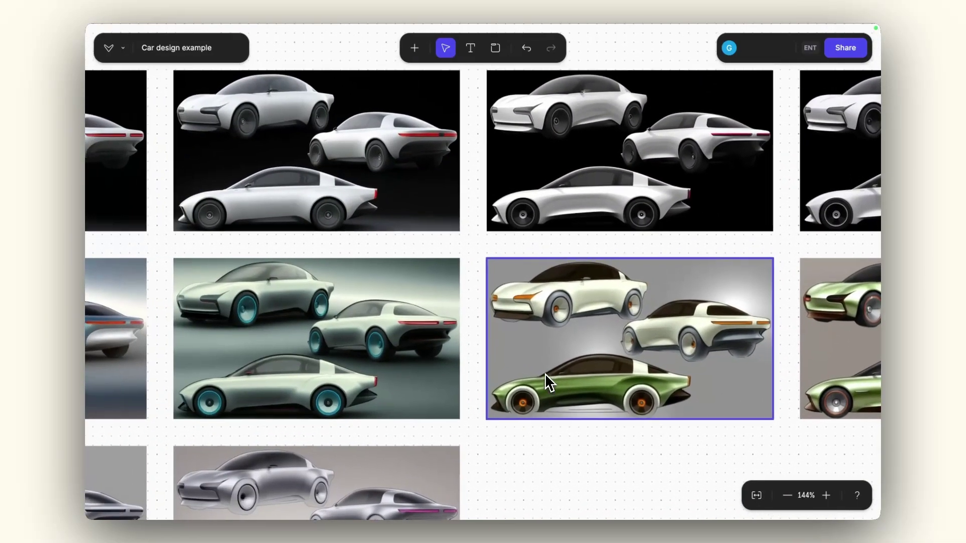
pyautogui.scroll(2, 558, 362)
pyautogui.scroll(1, 573, 342)
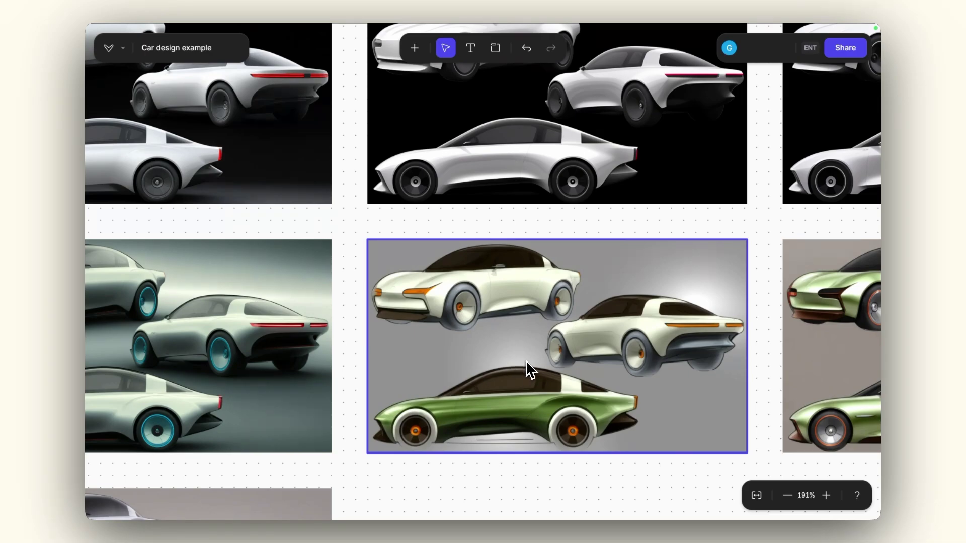
# Step: Look over the generated palette renders, the source car views, the composite and the 3D model on the board
pyautogui.scroll(-4, 526, 361)
pyautogui.hscroll(-6, 526, 360)
pyautogui.scroll(-2, 526, 361)
pyautogui.hscroll(-10, 526, 361)
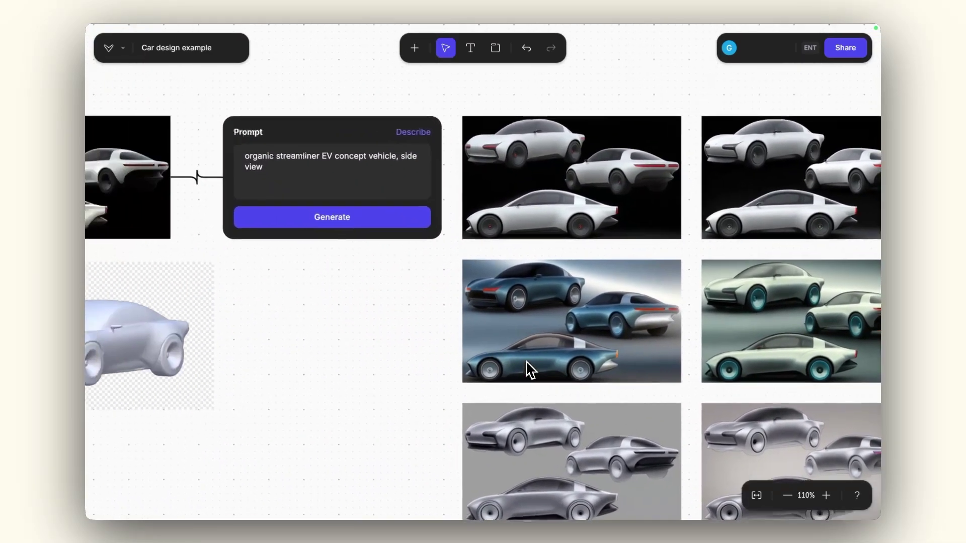
pyautogui.scroll(-2, 483, 385)
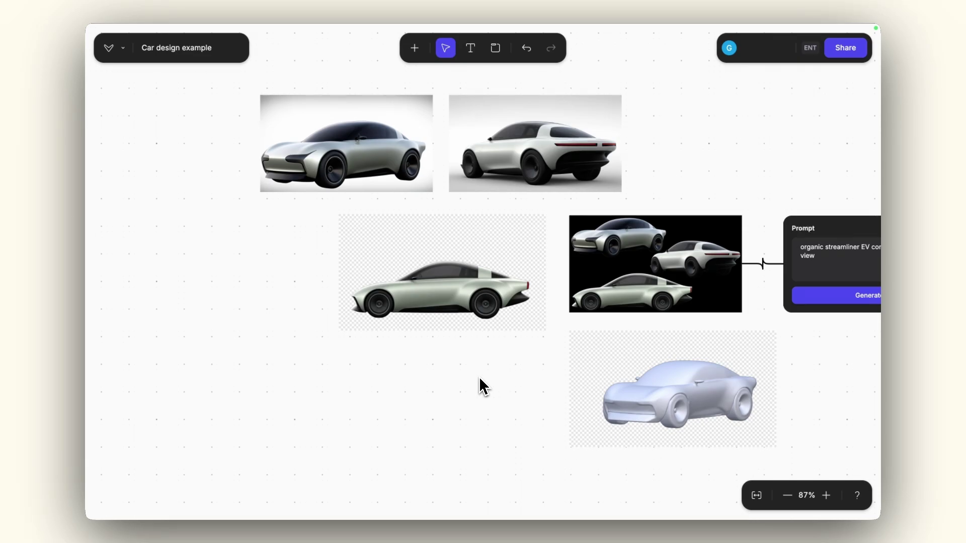
pyautogui.hscroll(12, 480, 379)
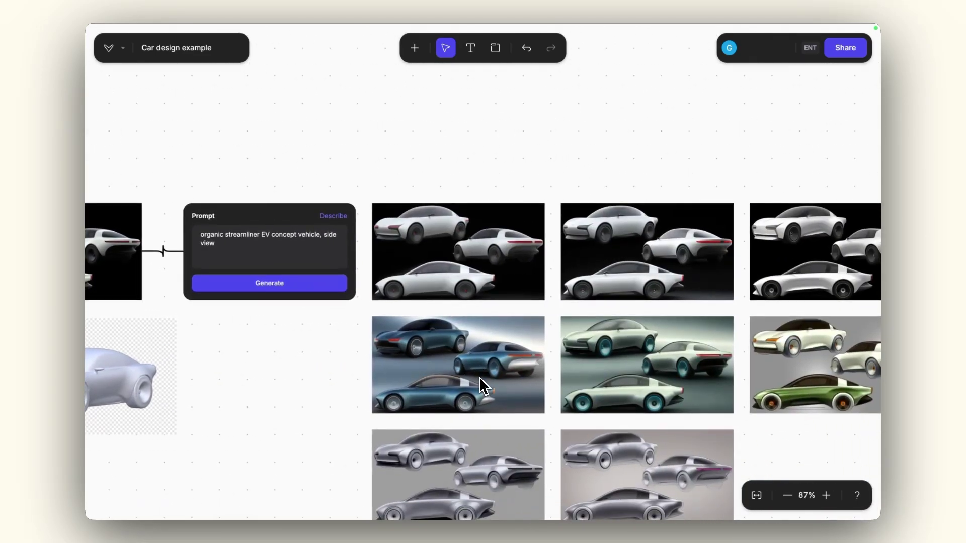
pyautogui.scroll(-2, 478, 376)
pyautogui.hscroll(5, 479, 377)
pyautogui.hscroll(-15, 478, 378)
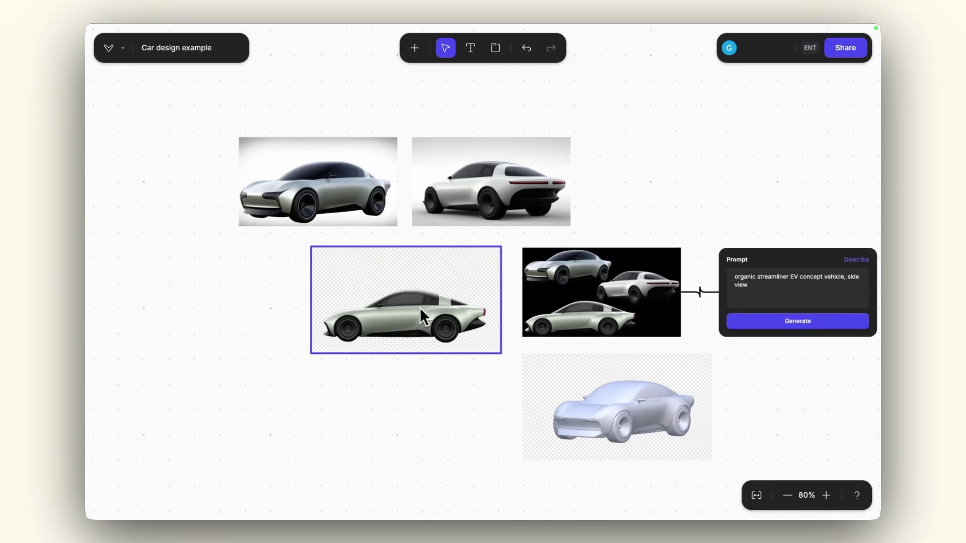
# Step: Open the side-view car image for editing and set its reference type to Environment
pyautogui.doubleClick(411, 307)
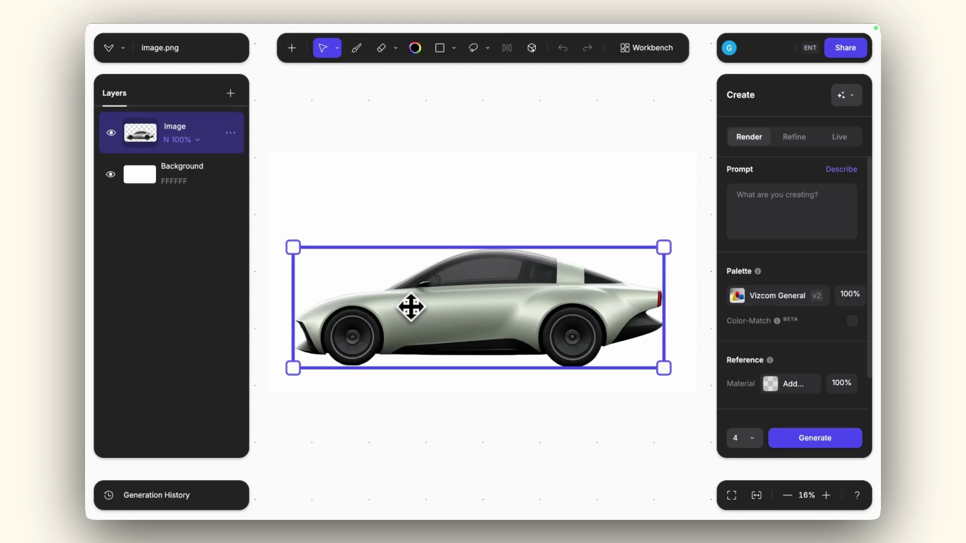
pyautogui.scroll(-1, 774, 367)
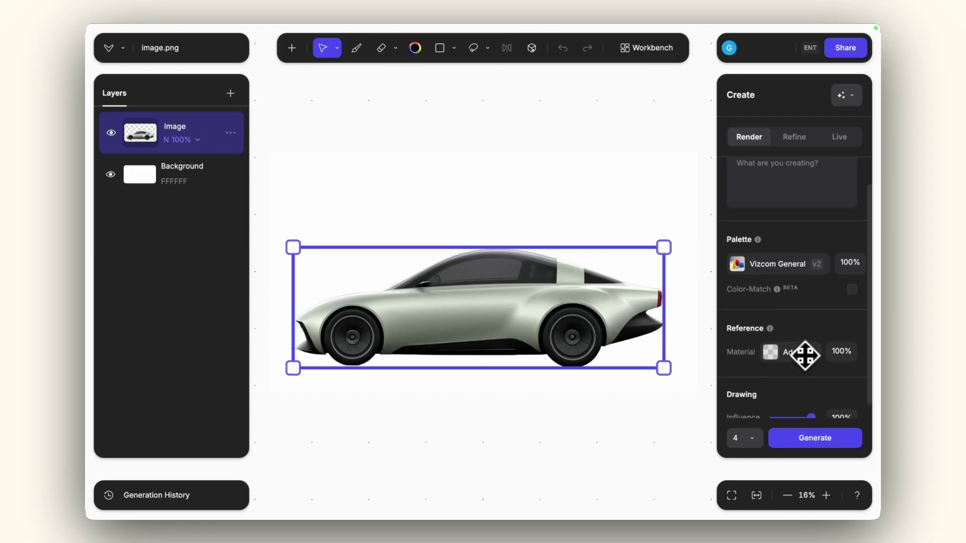
pyautogui.click(783, 351)
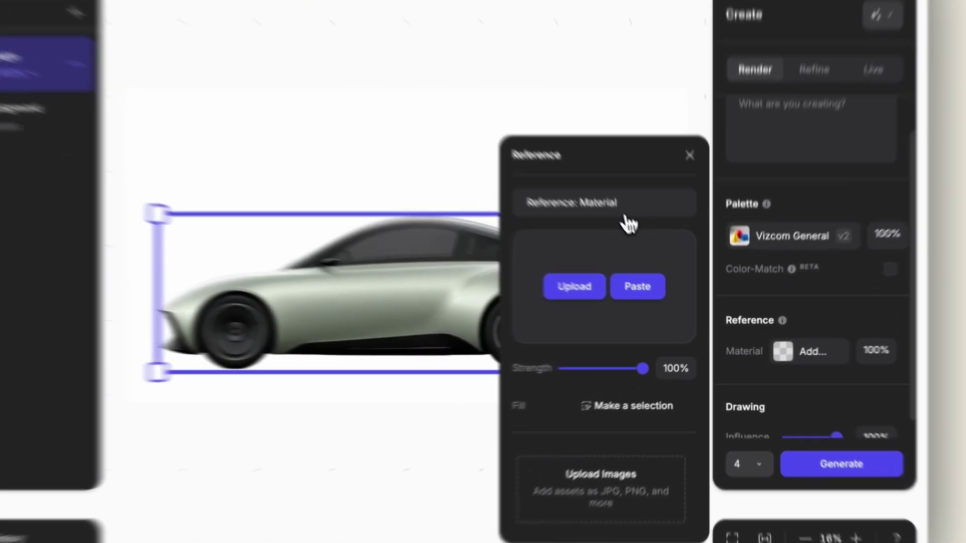
pyautogui.click(650, 252)
pyautogui.click(563, 399)
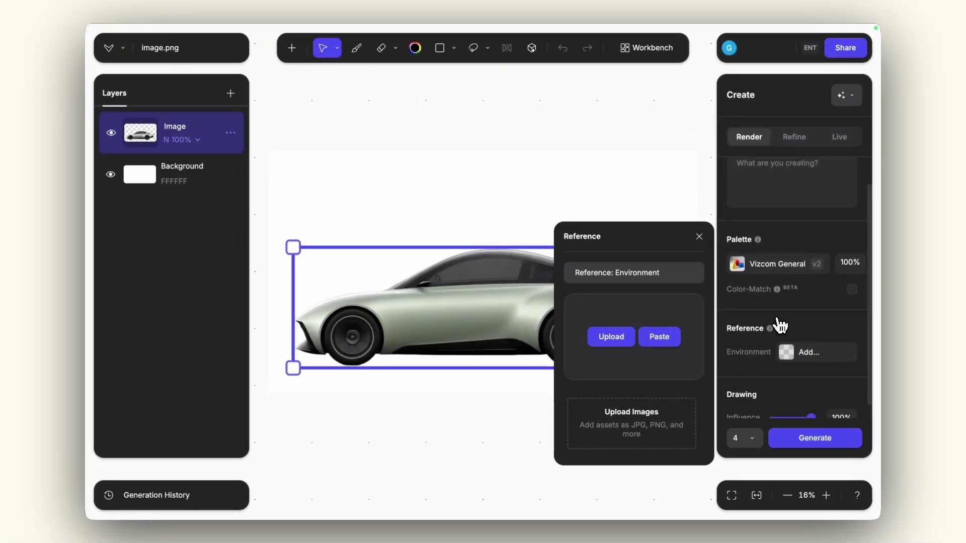
# Step: Live-render the side-view car with the prompt "car in a city" at 100% Drawing Influence and add the result as a layer
pyautogui.click(854, 140)
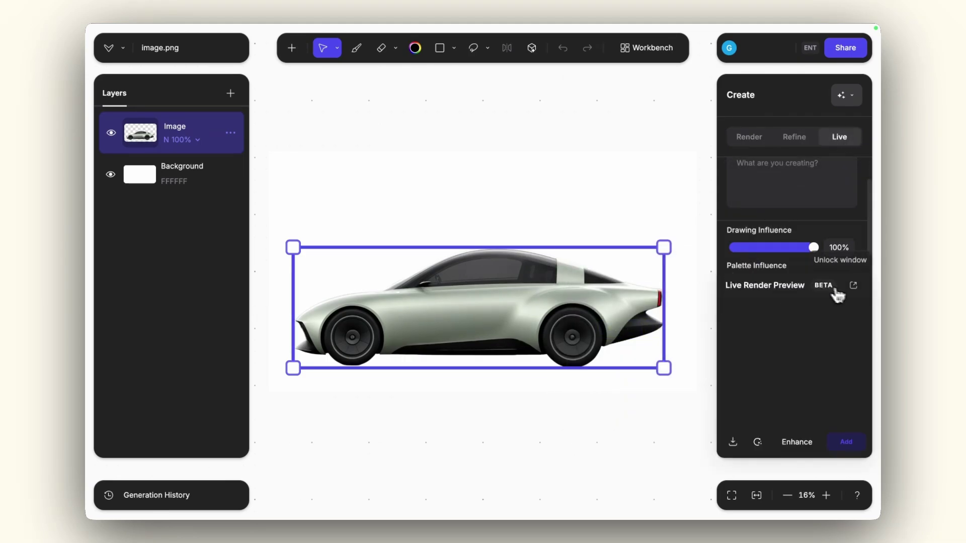
pyautogui.moveTo(832, 300); pyautogui.dragTo(226, 305)
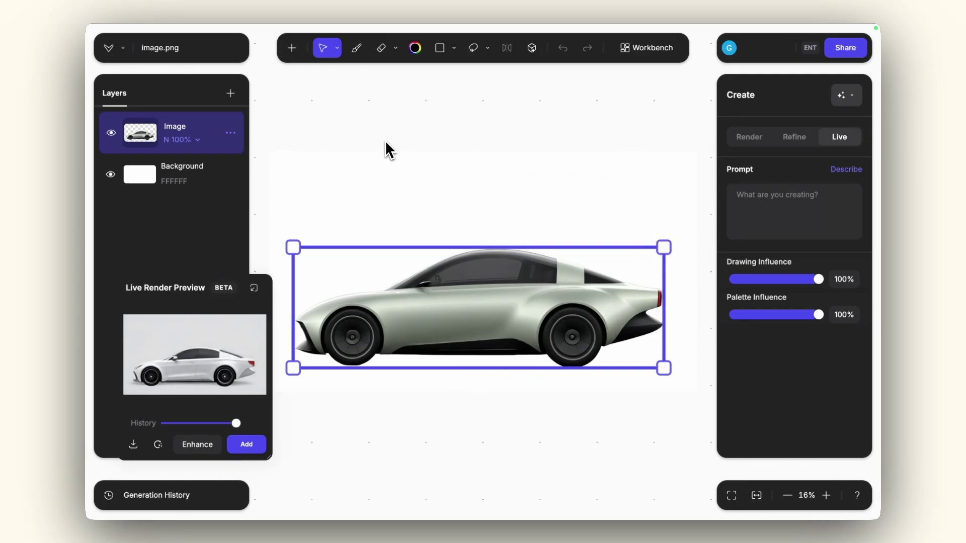
pyautogui.click(765, 188)
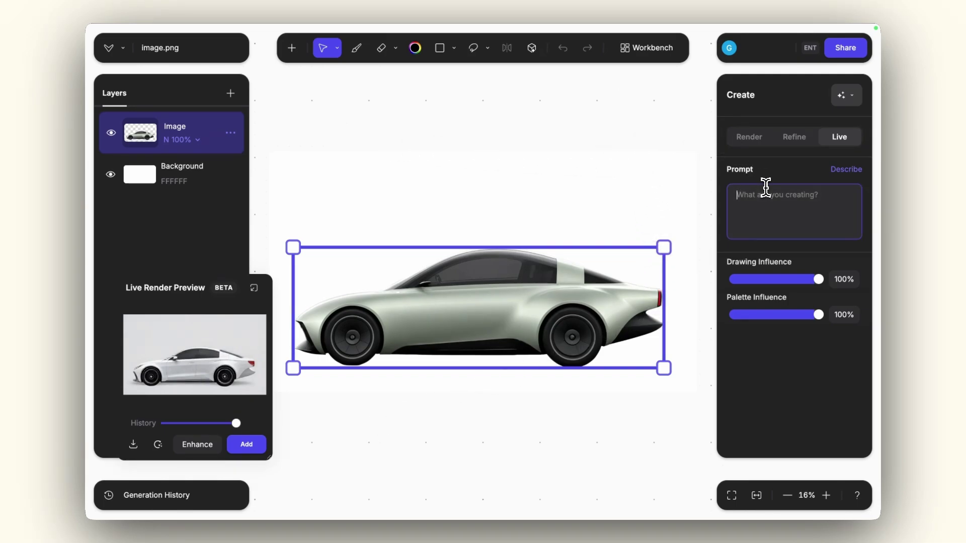
pyautogui.write('car in a city')
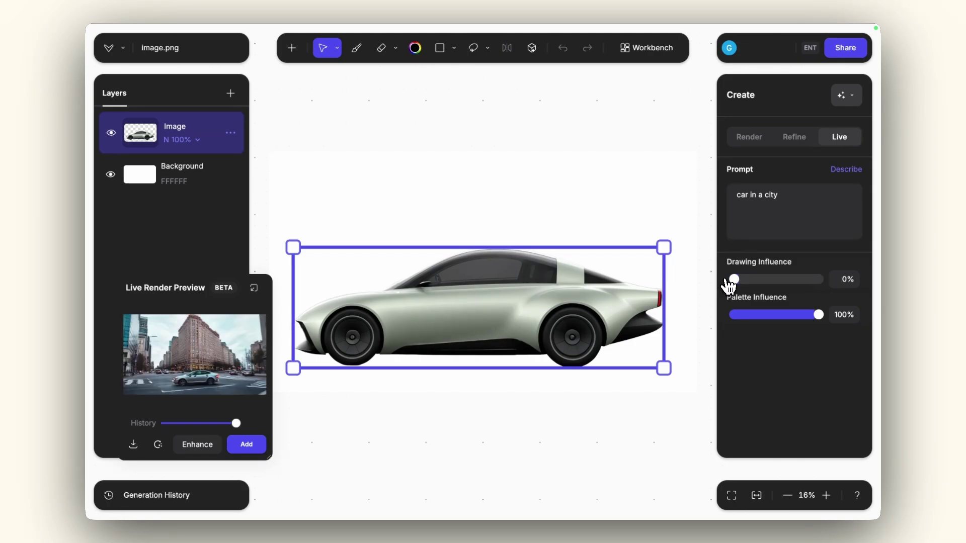
pyautogui.moveTo(734, 279); pyautogui.dragTo(814, 279)
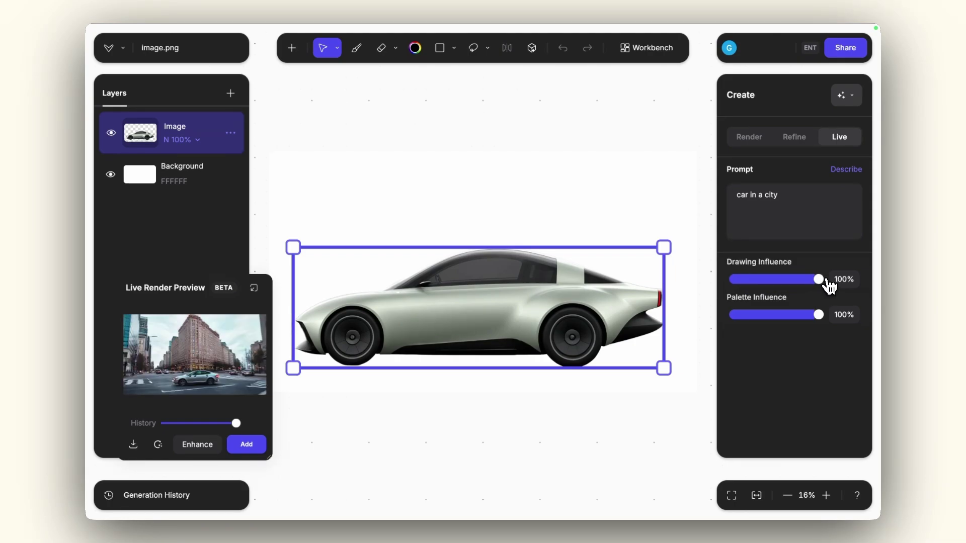
pyautogui.click(255, 449)
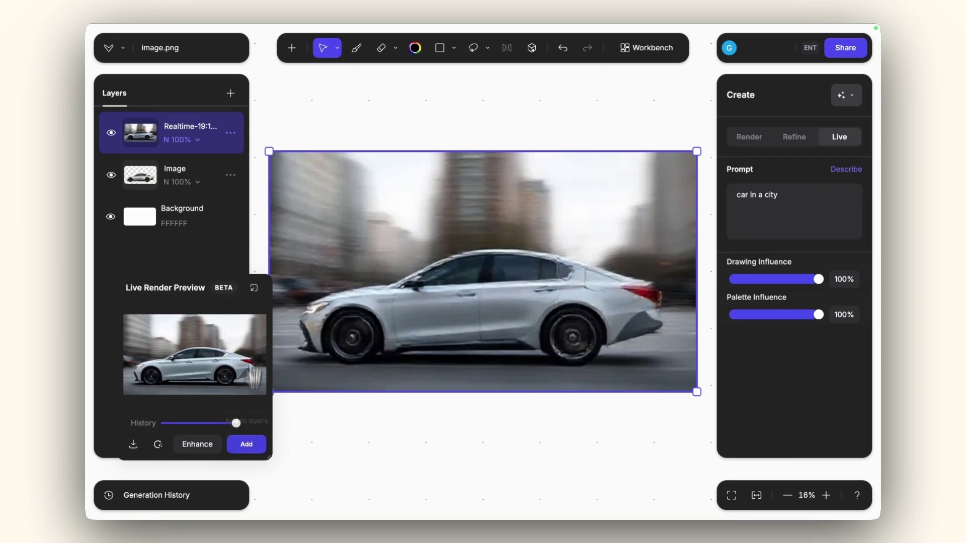
pyautogui.click(254, 290)
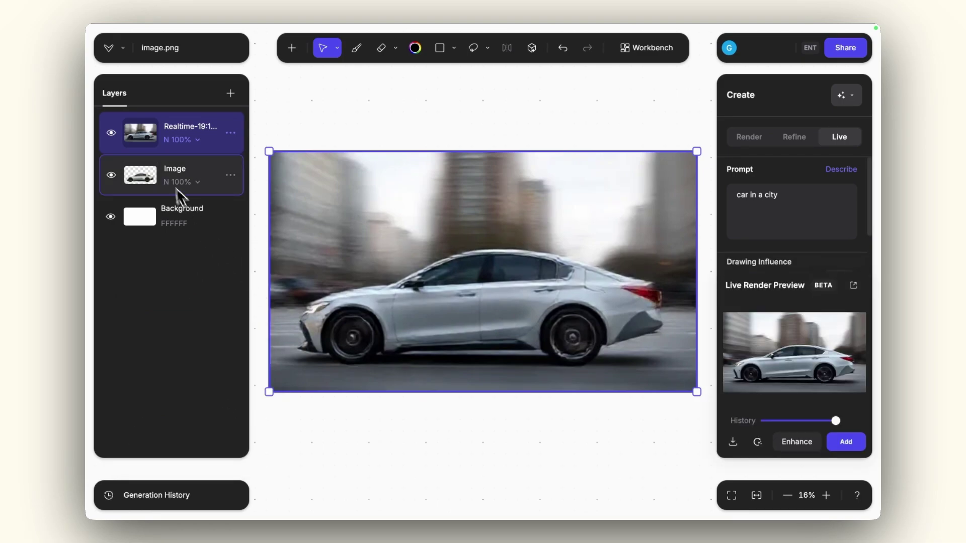
# Step: Add the live-rendered city car layer to the reference images and hide that layer
pyautogui.rightClick(141, 145)
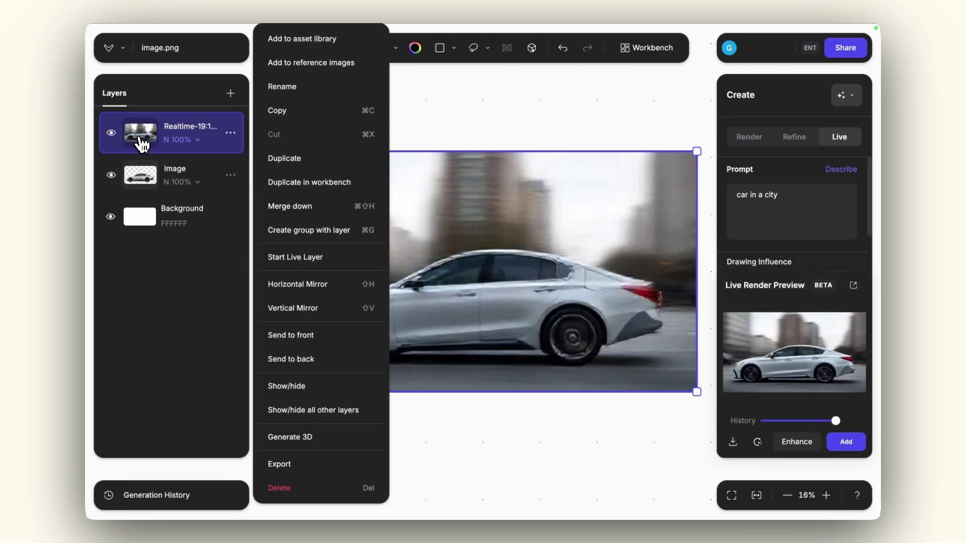
pyautogui.click(285, 65)
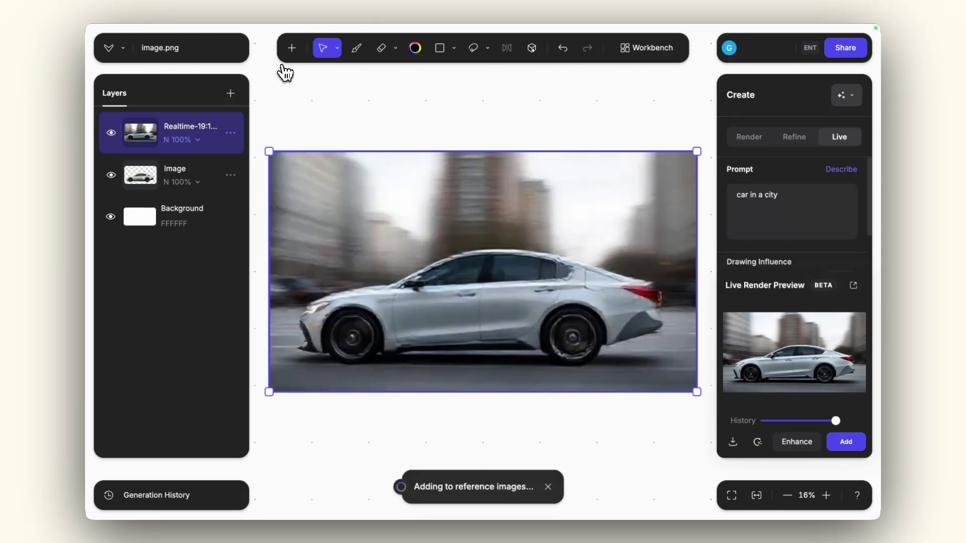
pyautogui.click(111, 133)
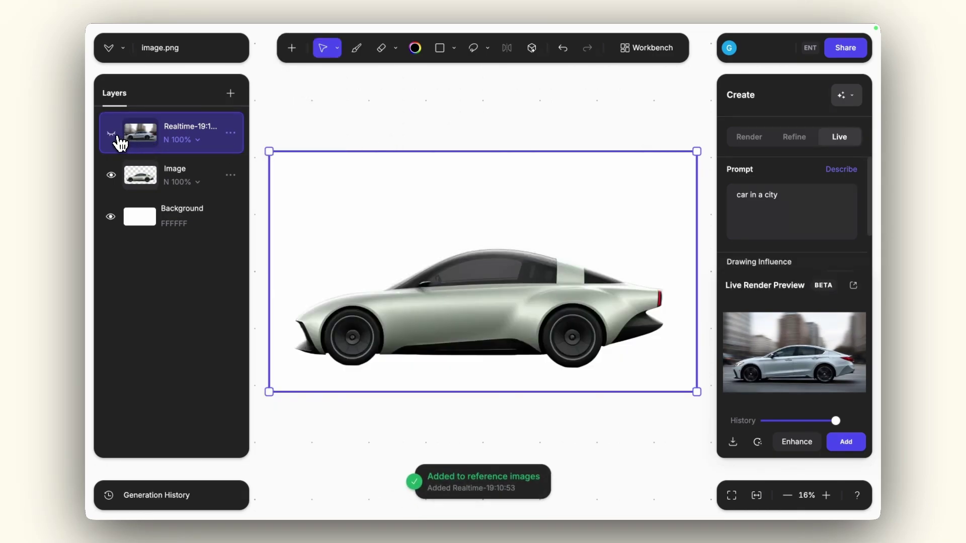
# Step: Return to Render mode and choose the saved city car picture as the Environment reference
pyautogui.click(757, 144)
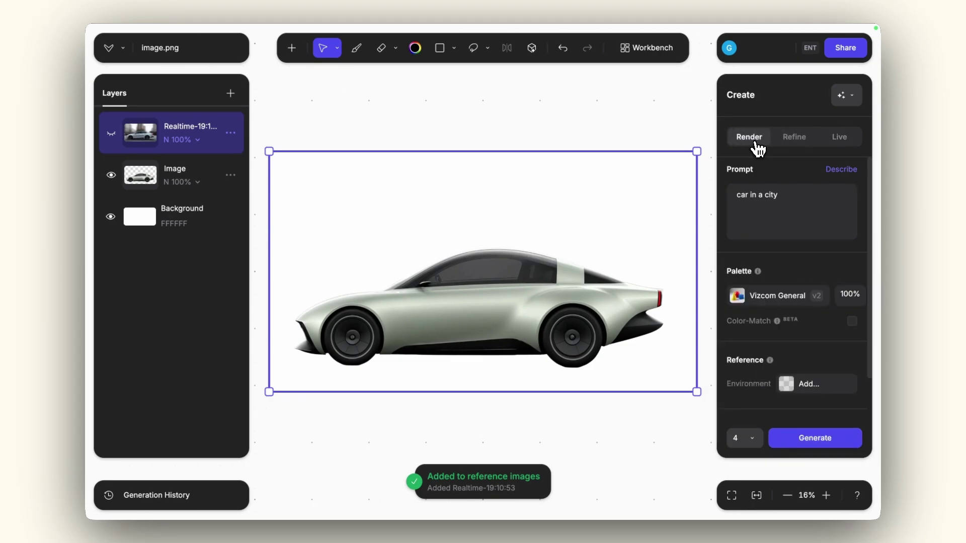
pyautogui.scroll(-3, 786, 226)
pyautogui.click(806, 338)
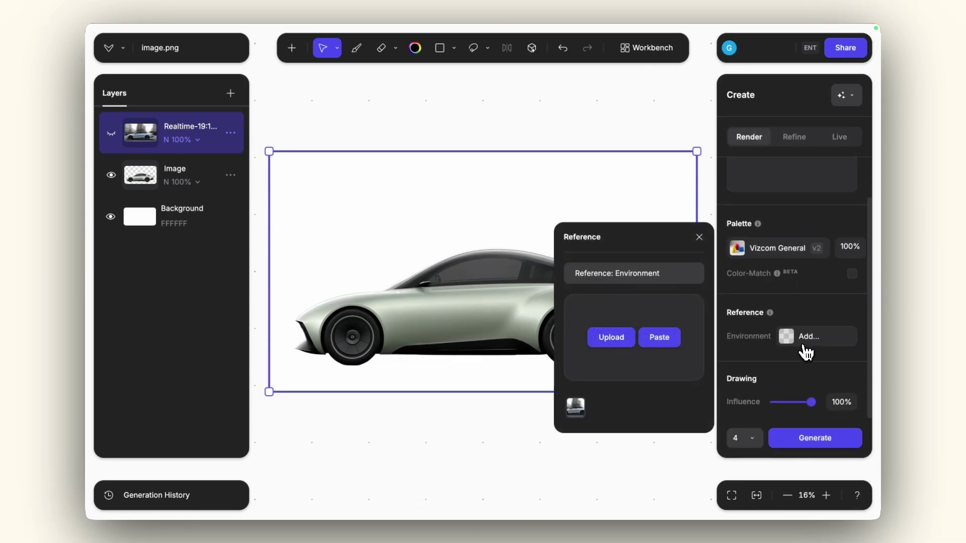
pyautogui.click(576, 407)
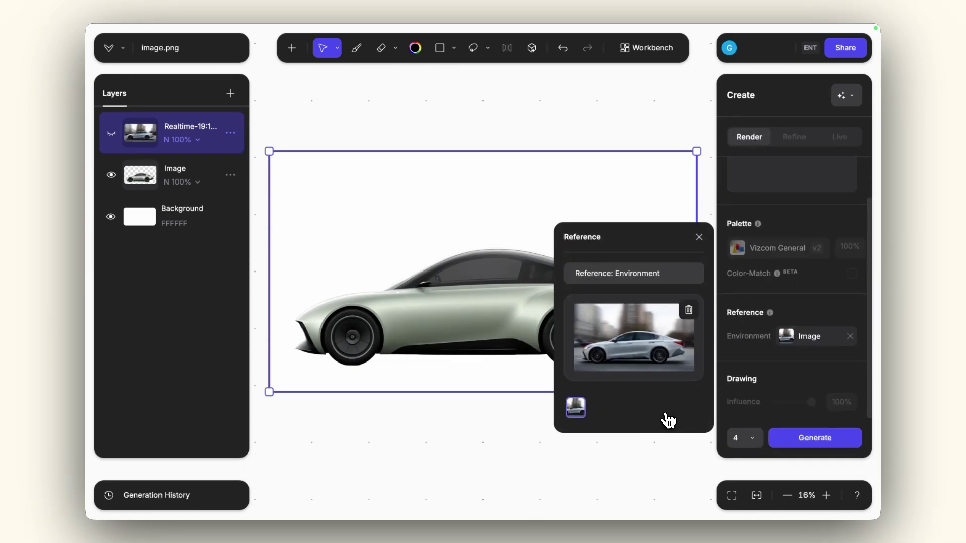
# Step: Reuse the workbench prompt in the side-view drawing so it reads "organic streamliner EV concept vehicle, side view in a city"
pyautogui.scroll(2, 770, 385)
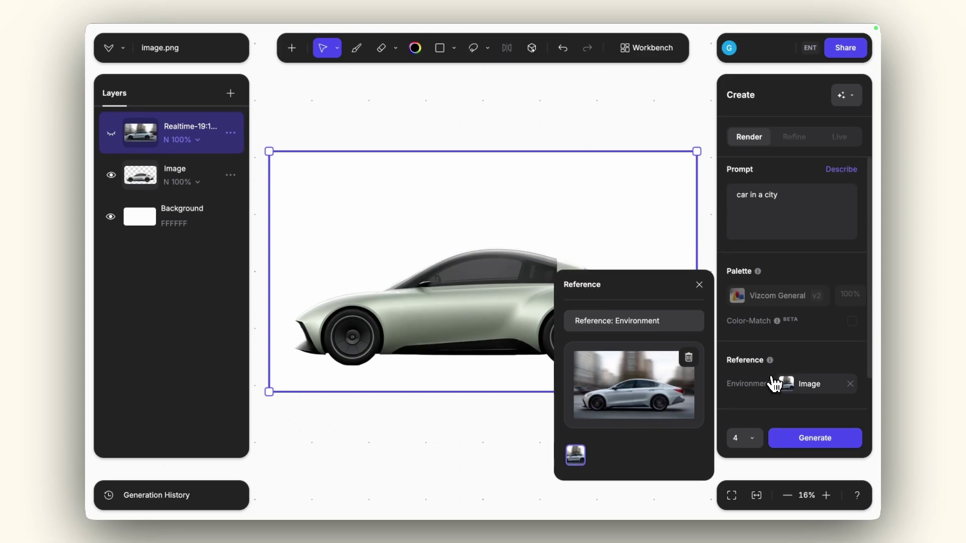
pyautogui.doubleClick(748, 195)
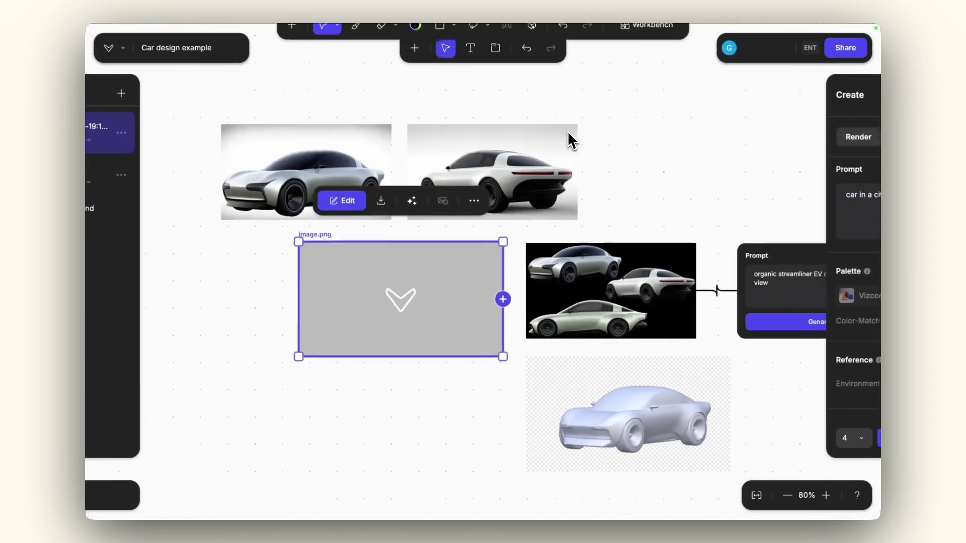
pyautogui.hscroll(3, 625, 265)
pyautogui.tripleClick(657, 270)
pyautogui.press('super+c')
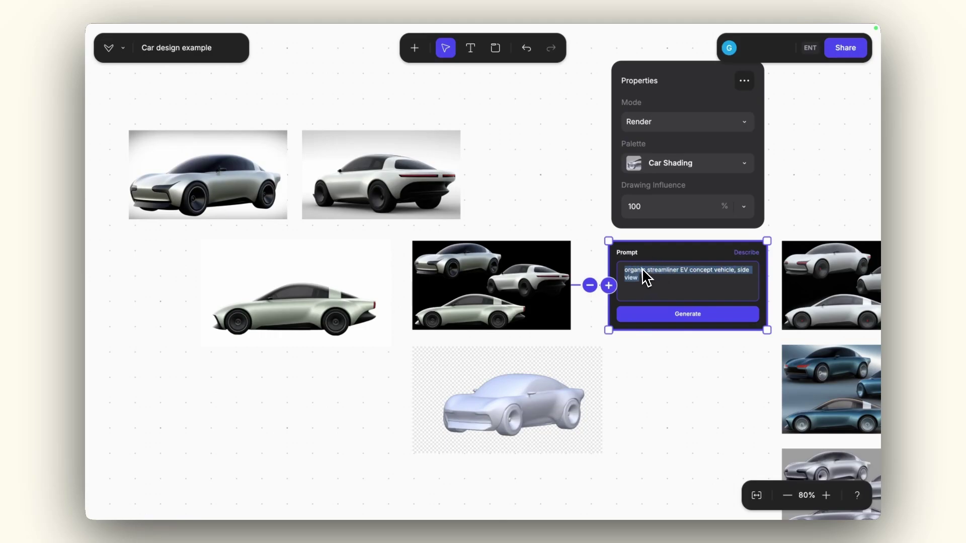
pyautogui.doubleClick(373, 285)
pyautogui.click(747, 201)
pyautogui.press('super+v')
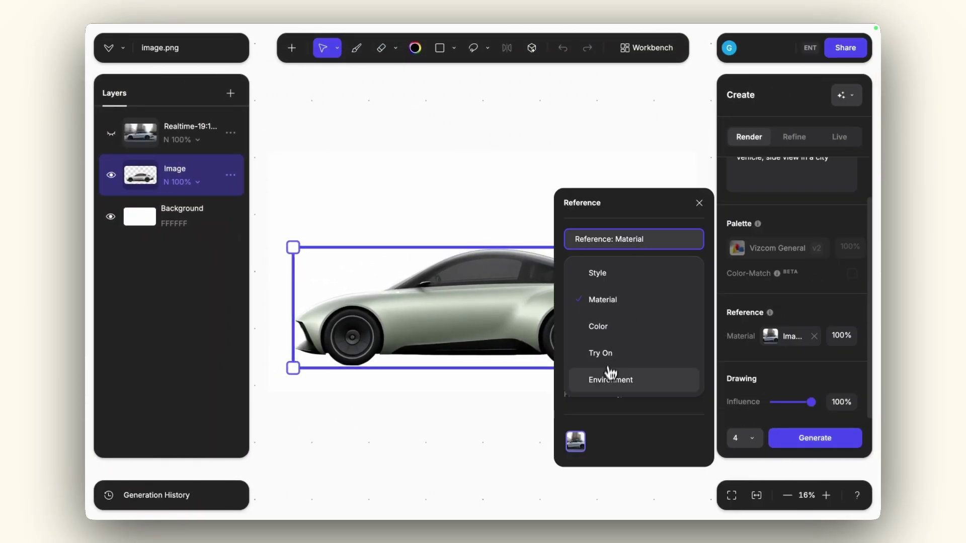
# Step: Set the reference to Environment with the city car picture and generate four renders of the side view
pyautogui.click(609, 378)
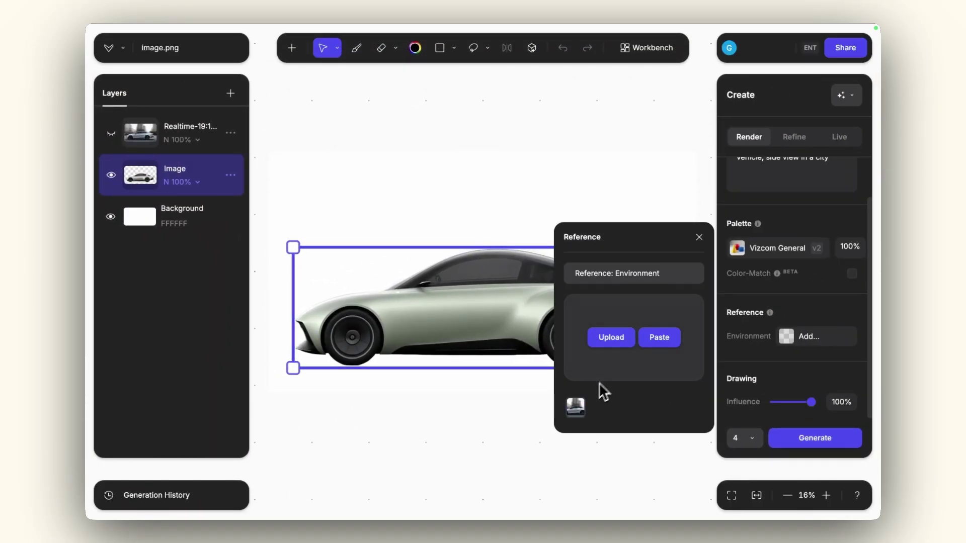
pyautogui.click(576, 407)
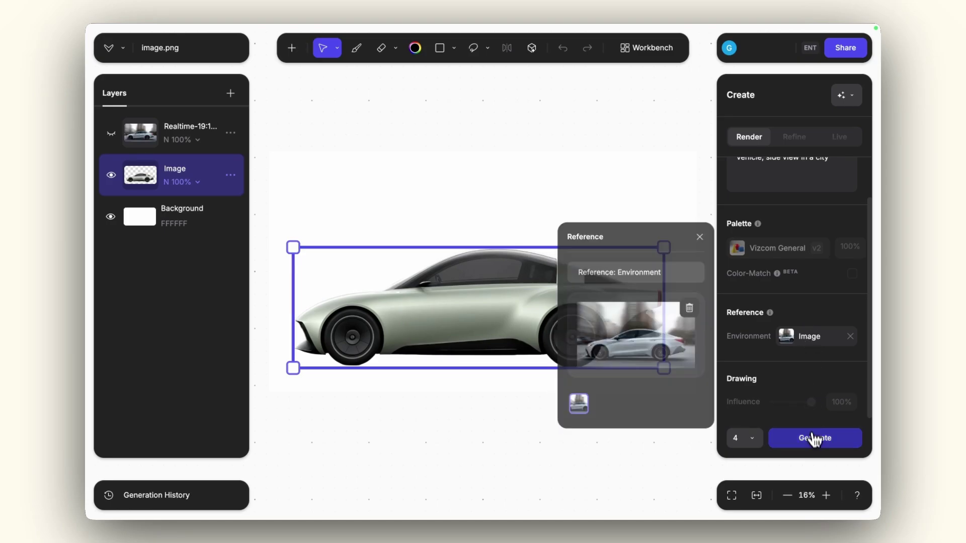
pyautogui.click(813, 437)
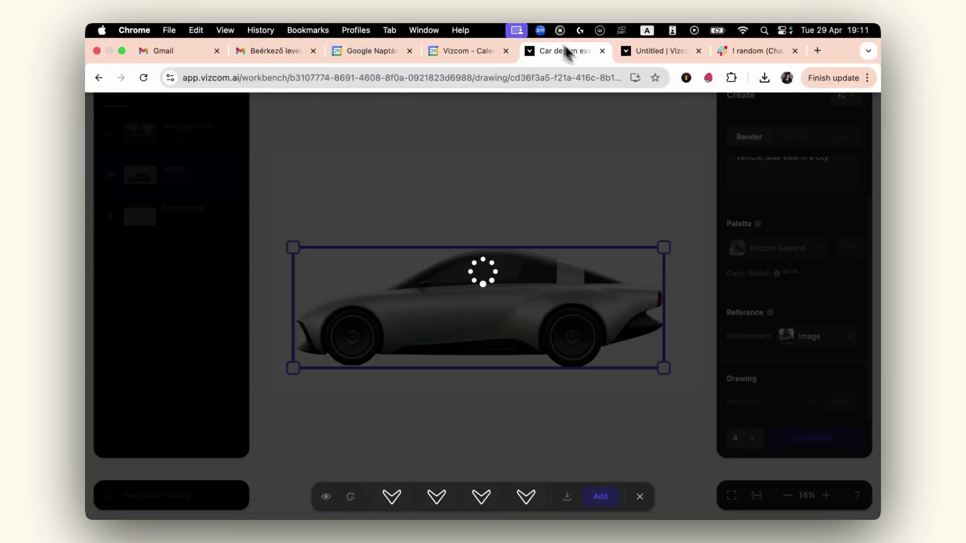
# Step: Open the drawing in another browser tab, live-render the concept car in the city, and add the result as a layer
pyautogui.rightClick(565, 52)
pyautogui.click(599, 137)
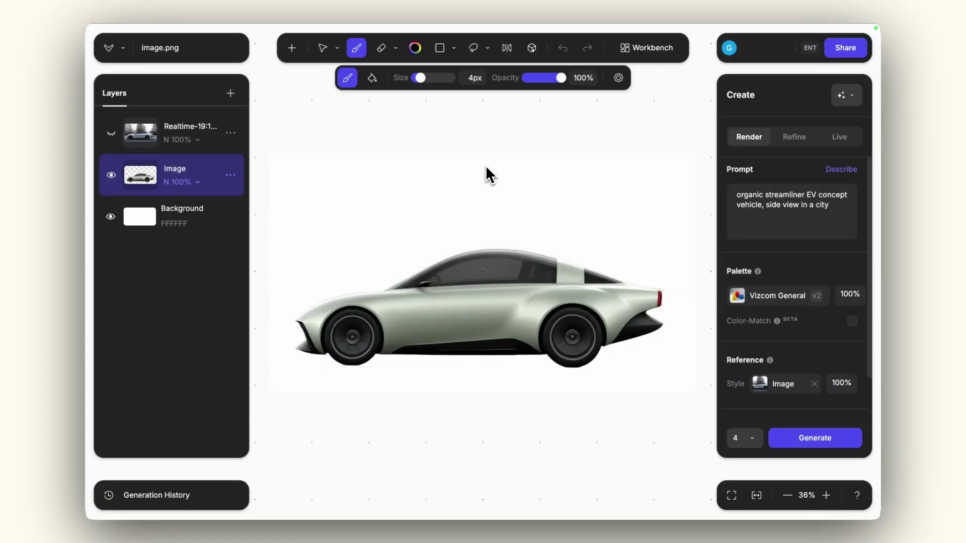
pyautogui.click(837, 138)
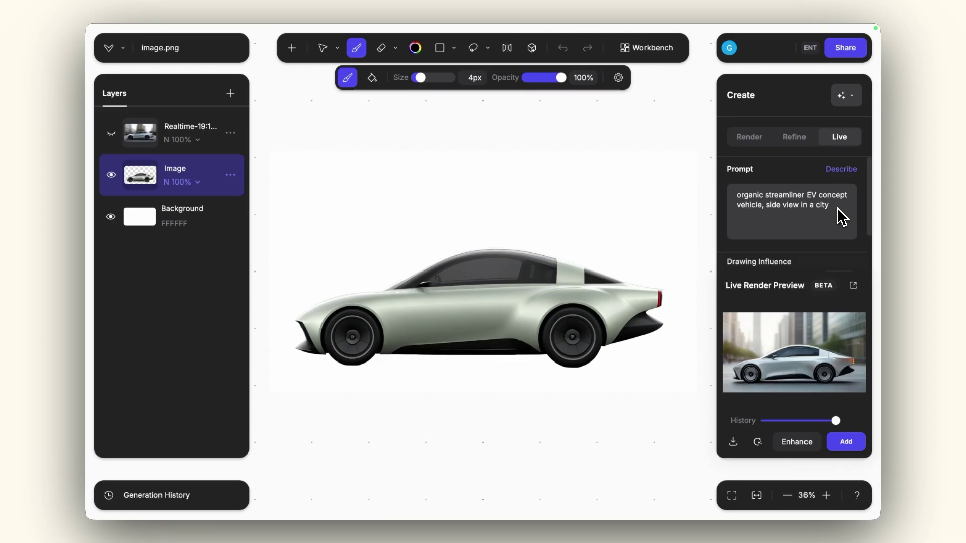
pyautogui.click(846, 443)
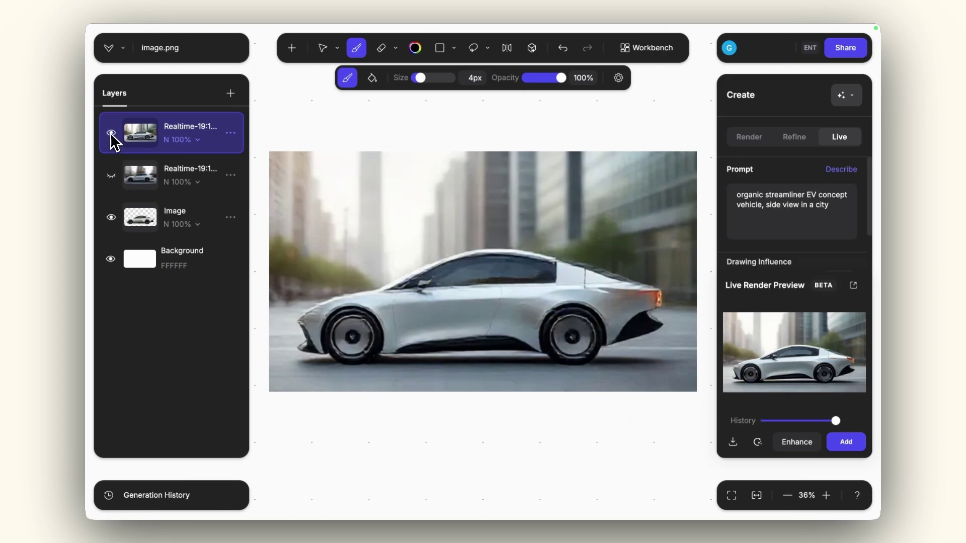
# Step: Change the prompt's setting to "in countryside" and add two live renders of the car as layers
pyautogui.click(832, 205)
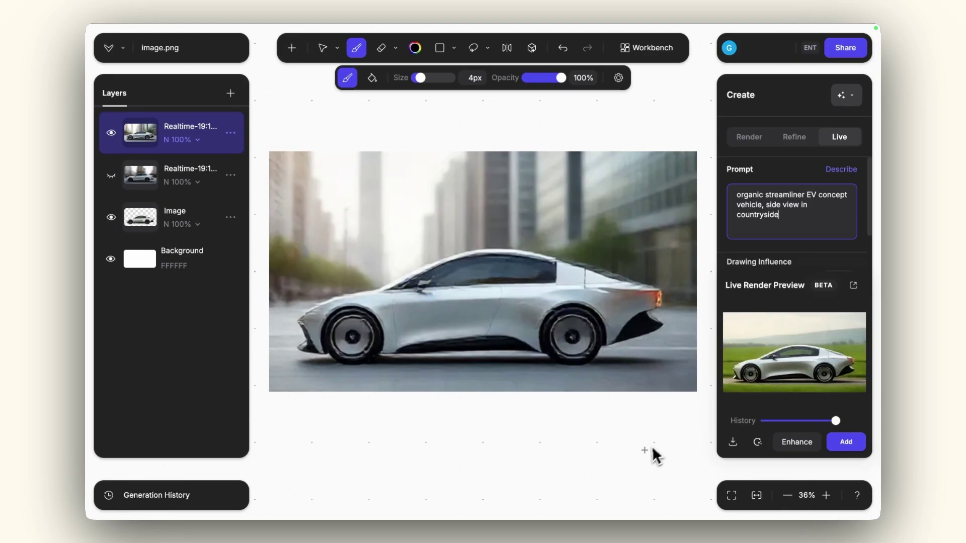
pyautogui.click(849, 445)
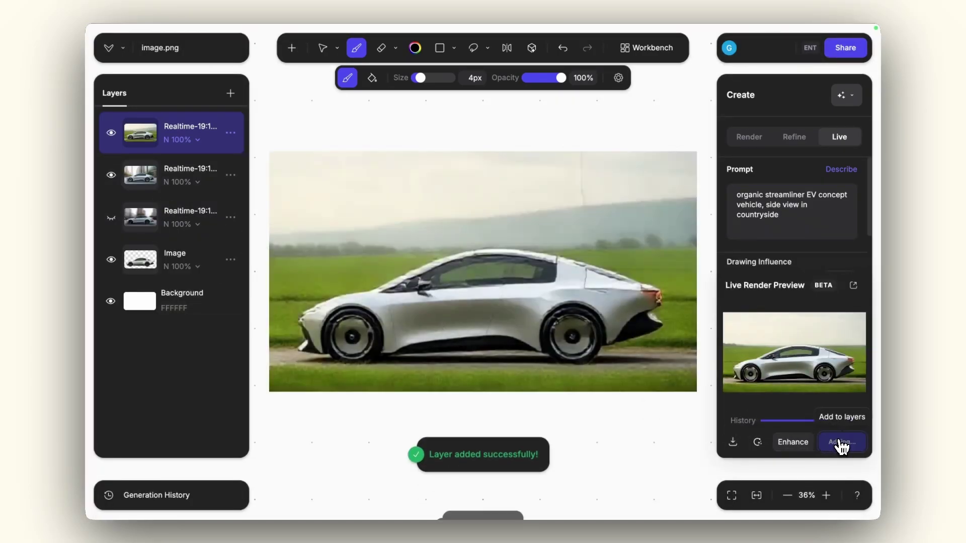
pyautogui.click(846, 442)
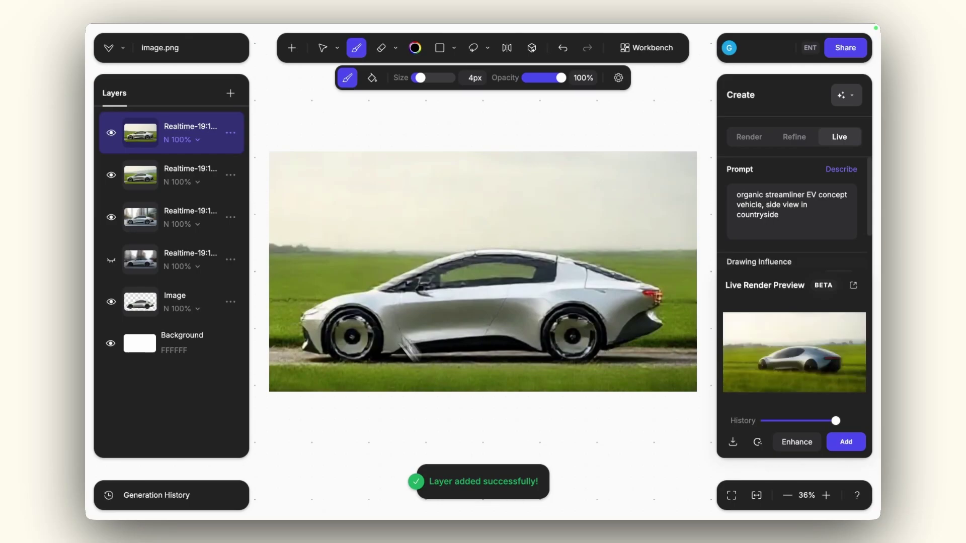
# Step: Add the top countryside live render to the reference images and generate four side-view renders with it as the Environment reference
pyautogui.rightClick(140, 126)
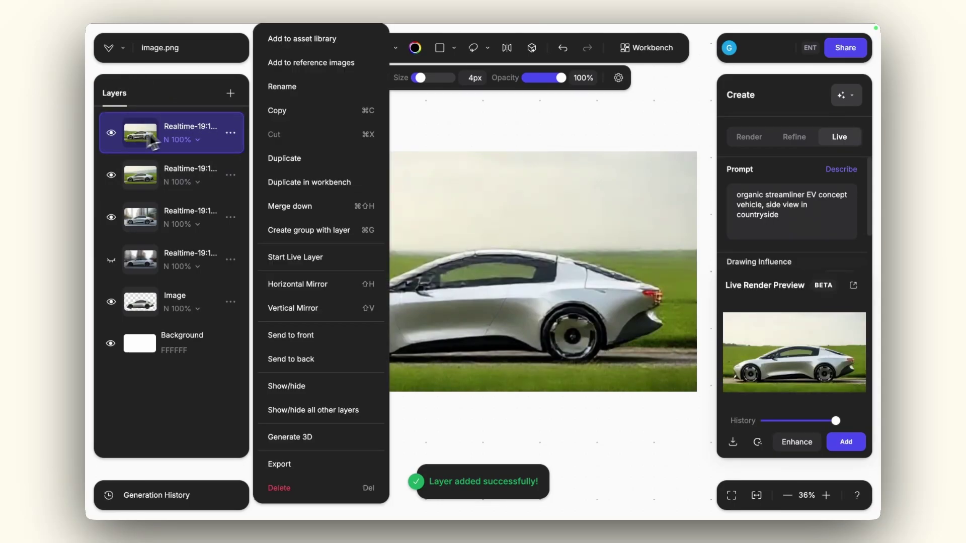
pyautogui.click(311, 63)
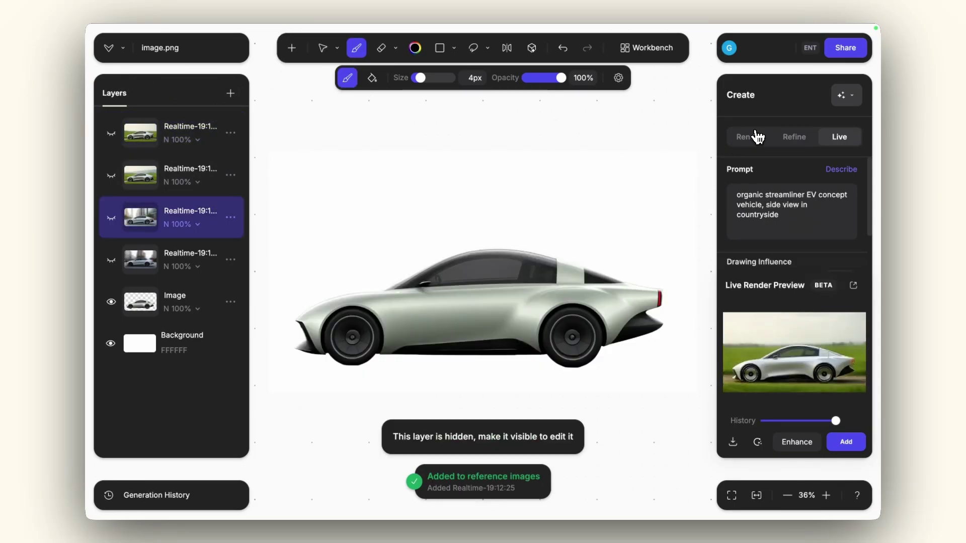
pyautogui.click(757, 136)
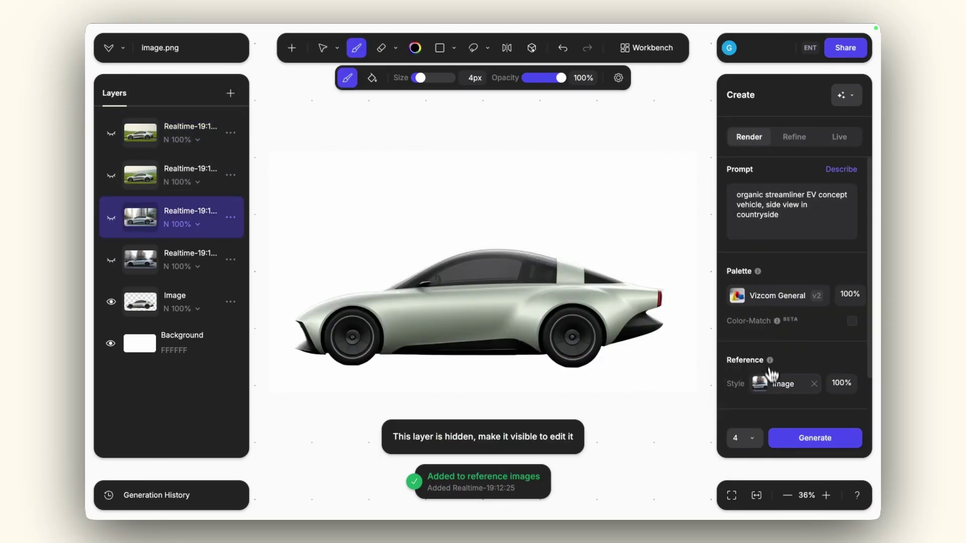
pyautogui.click(761, 382)
pyautogui.click(634, 283)
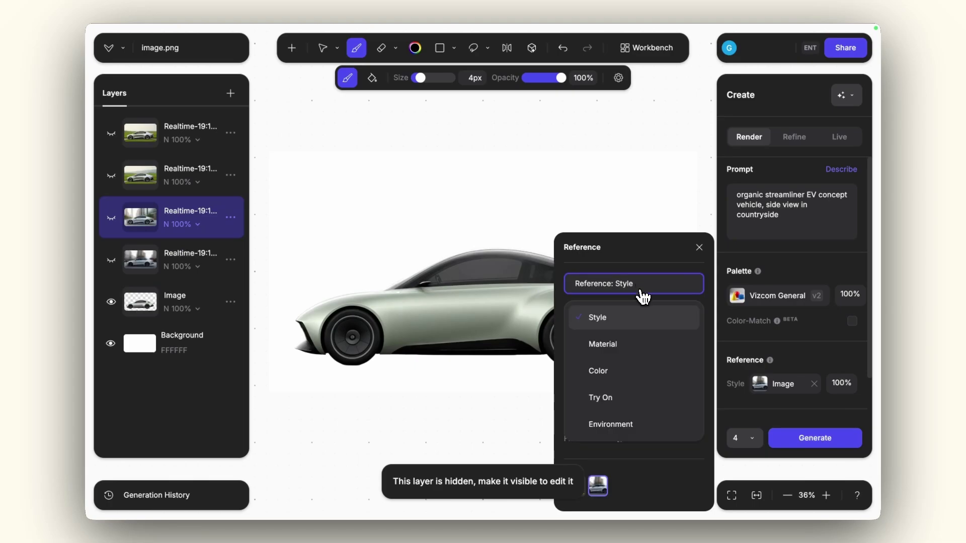
pyautogui.click(613, 423)
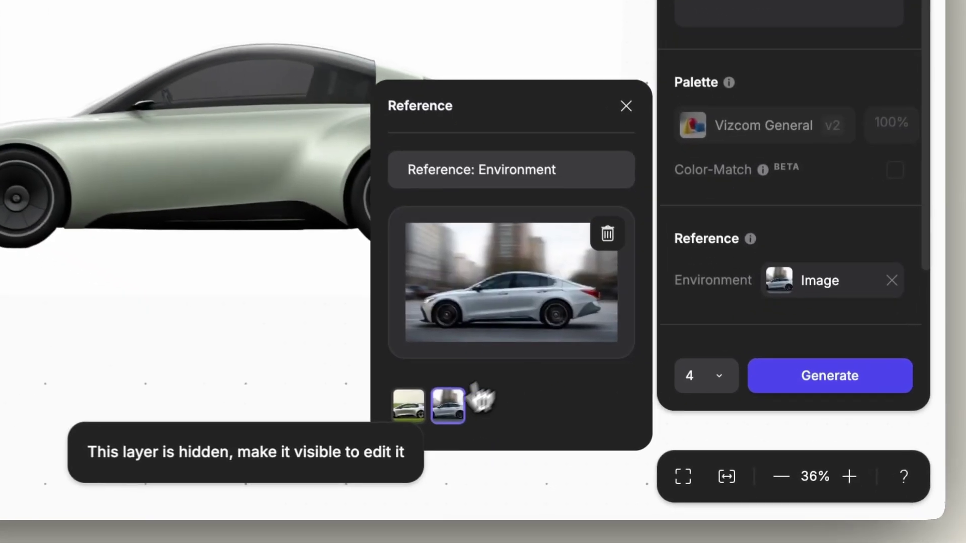
pyautogui.click(408, 405)
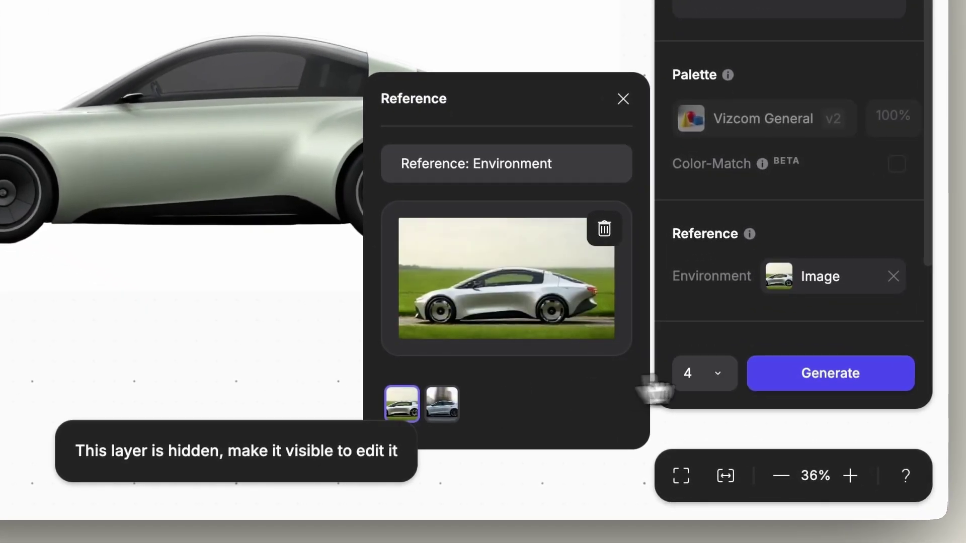
pyautogui.click(781, 386)
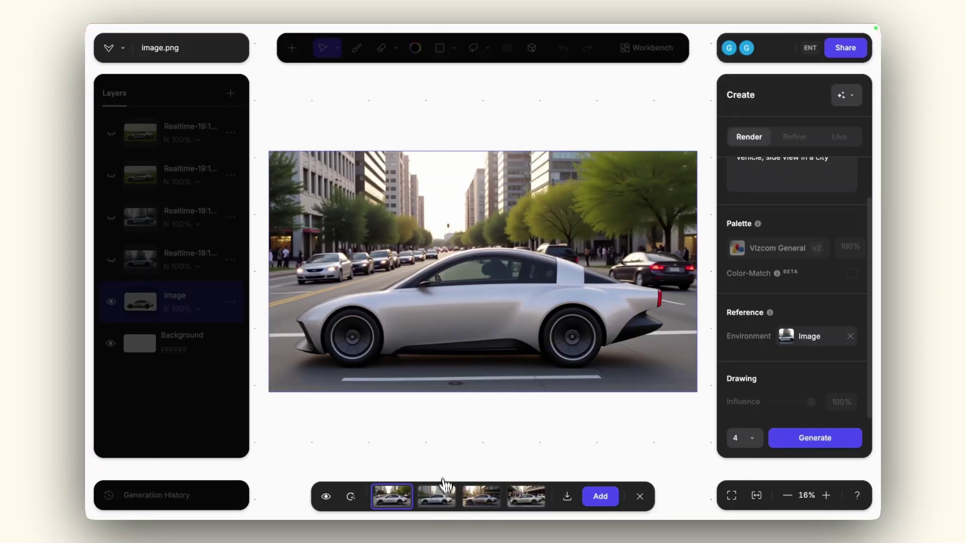
# Step: Add two of the generated city renders as layers and enhance the canvas showing the car before tall apartment blocks
pyautogui.click(444, 496)
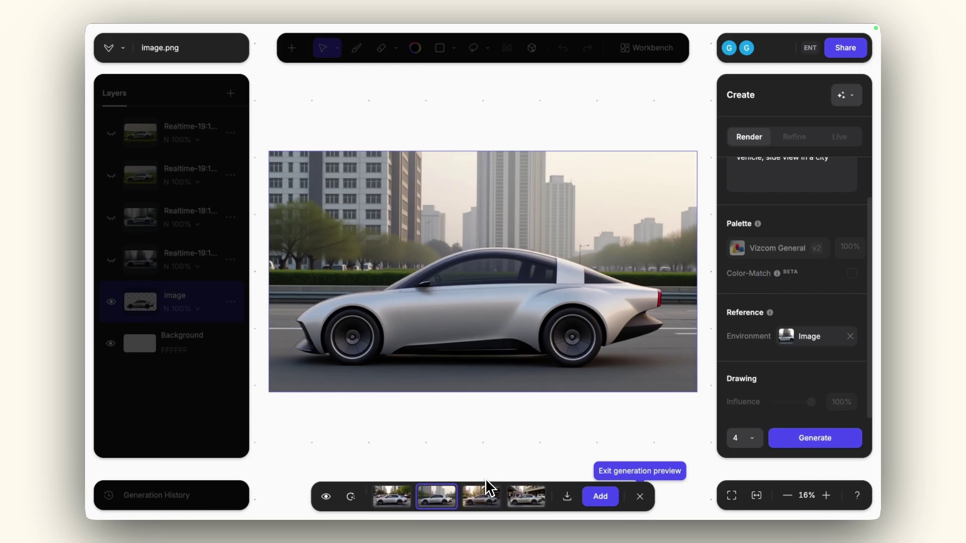
pyautogui.click(493, 502)
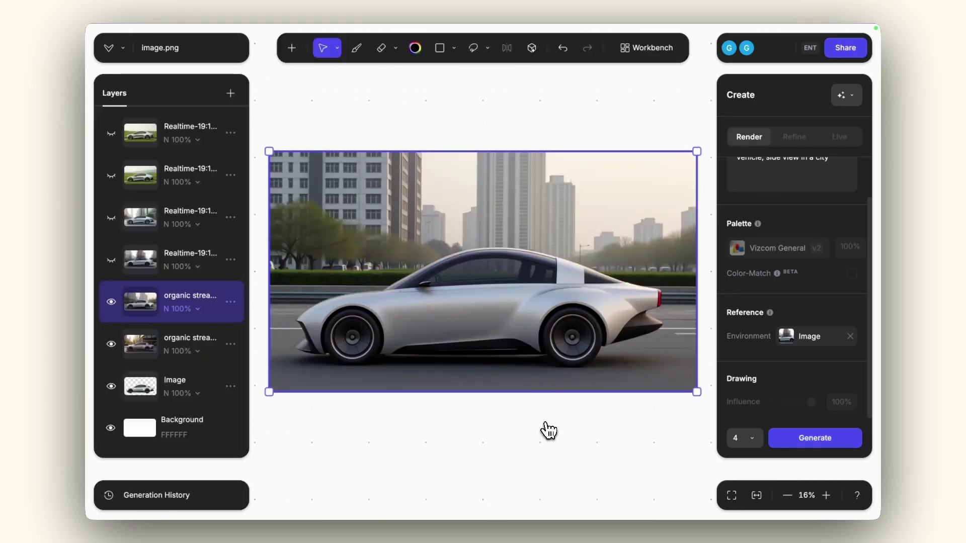
pyautogui.click(845, 96)
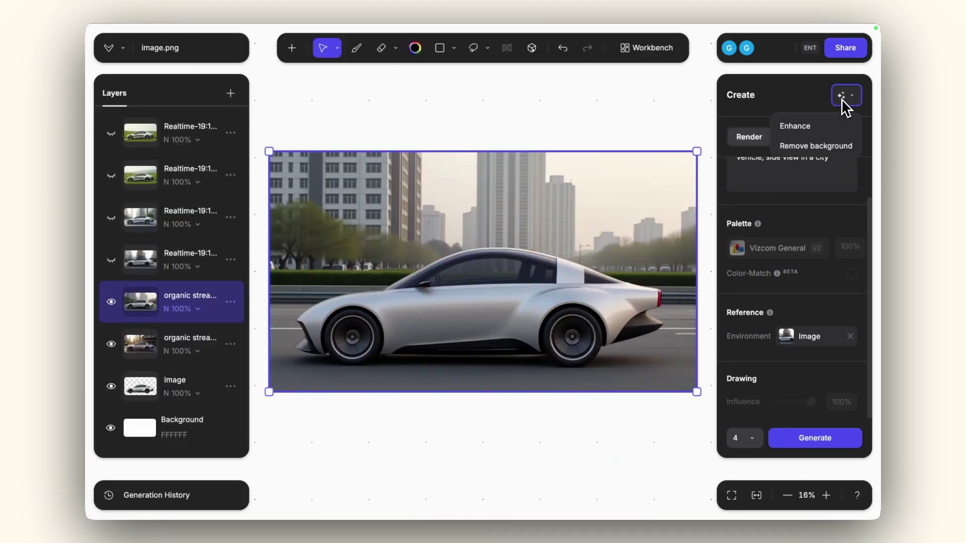
pyautogui.click(796, 127)
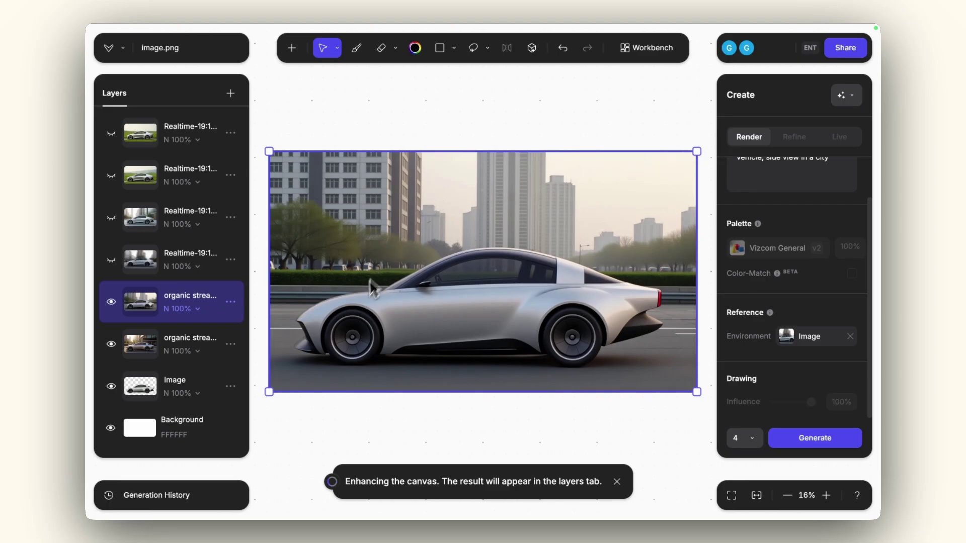
pyautogui.scroll(5, 358, 298)
pyautogui.scroll(5, 354, 298)
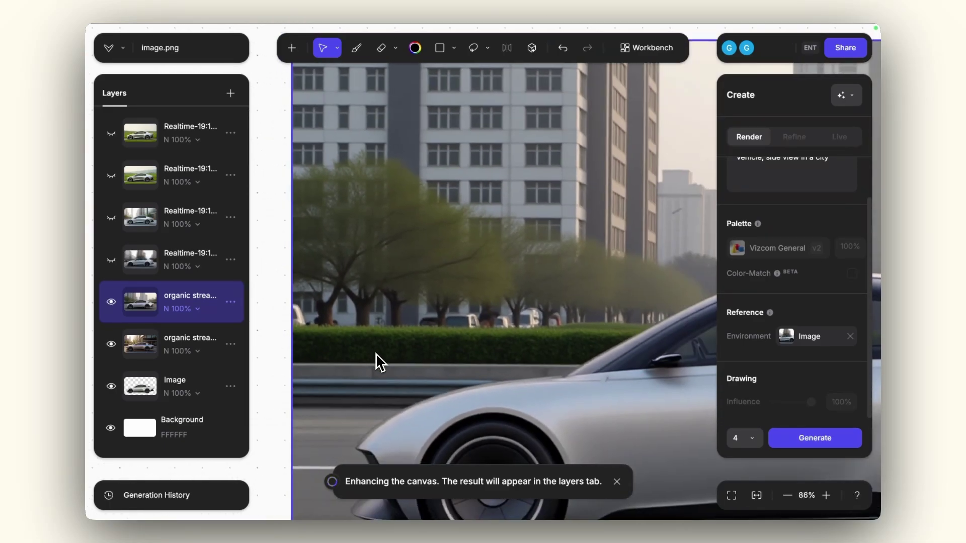
pyautogui.scroll(-8, 375, 353)
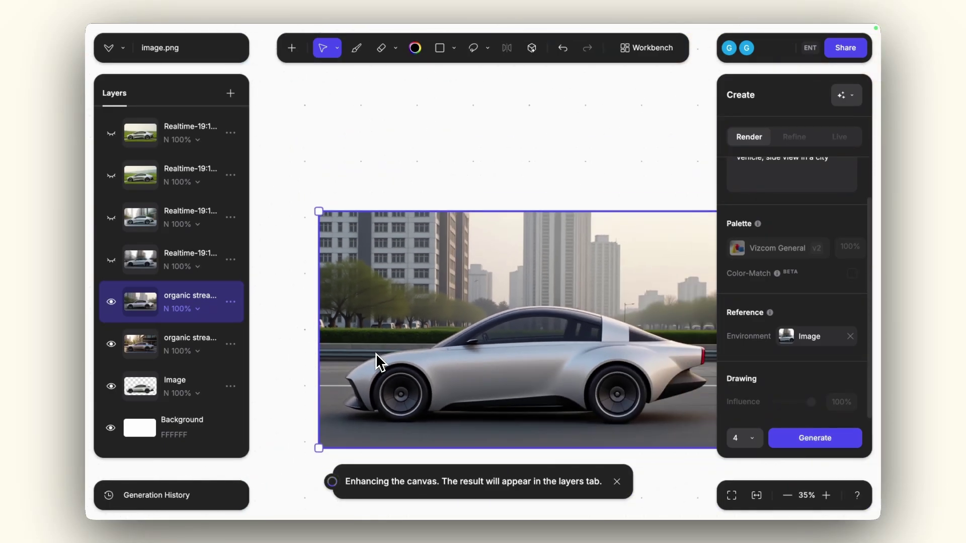
pyautogui.scroll(2, 416, 371)
# Step: Return to the drawing's countryside renders, compare them, and add the fourth one as a layer
pyautogui.click(593, 50)
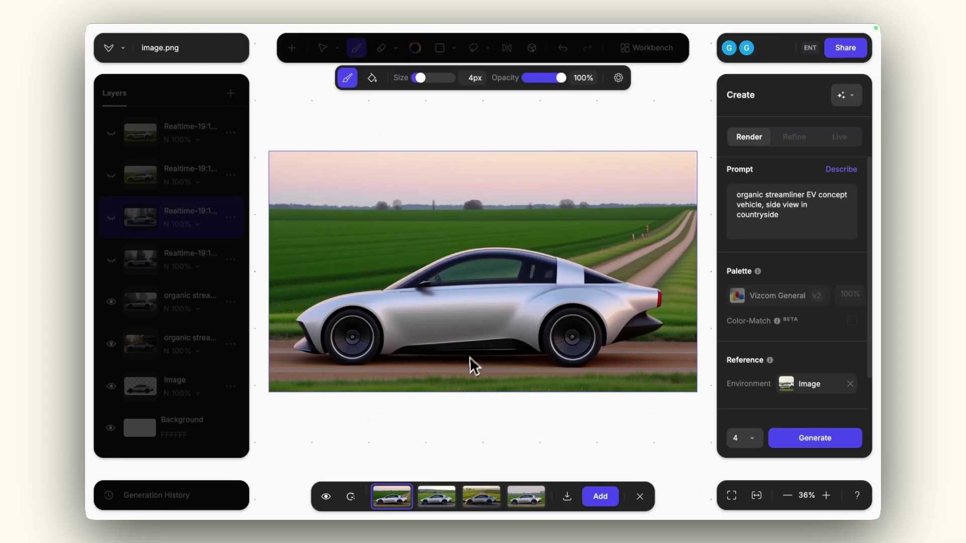
pyautogui.scroll(-1, 458, 327)
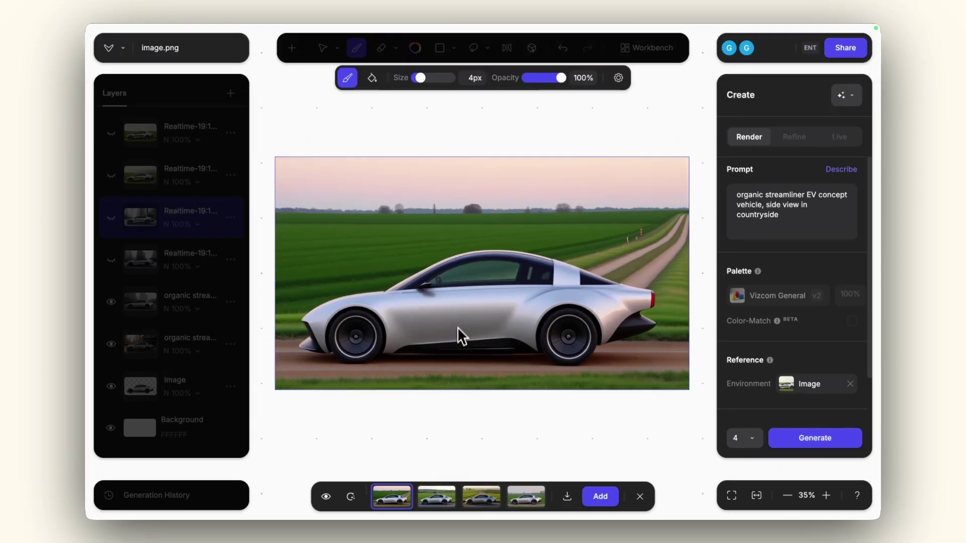
pyautogui.click(437, 495)
pyautogui.click(507, 497)
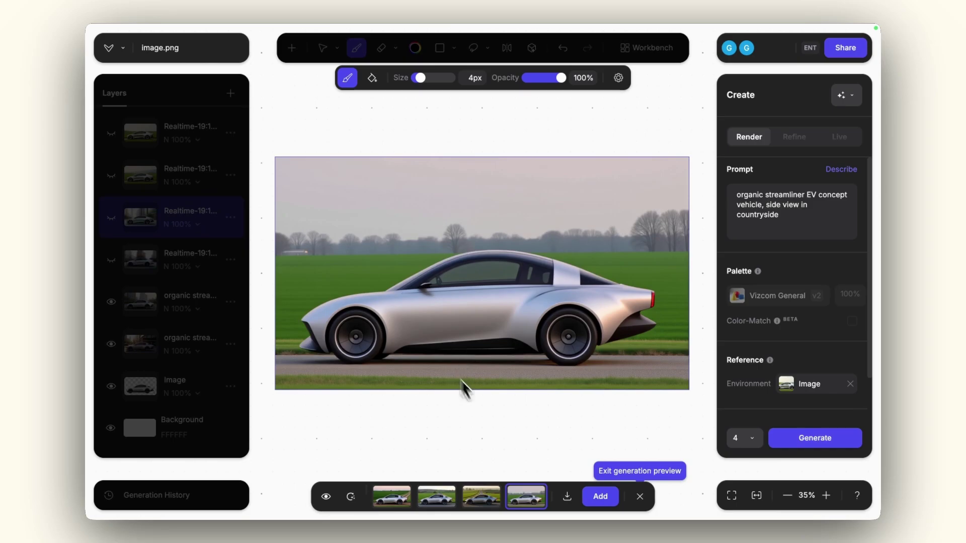
pyautogui.click(392, 497)
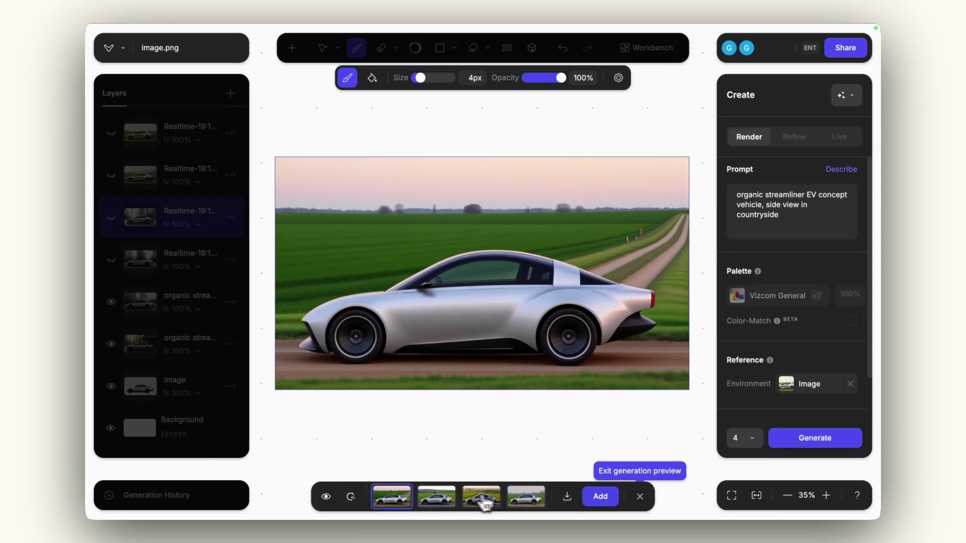
pyautogui.click(528, 498)
pyautogui.click(600, 497)
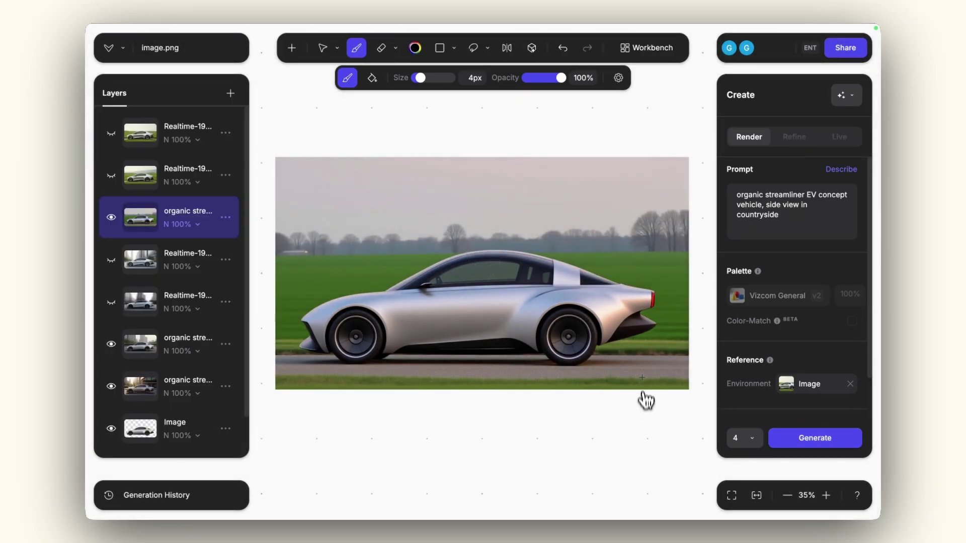
# Step: Inspect the rear of the car in the countryside render and enhance the canvas
pyautogui.scroll(5, 644, 387)
pyautogui.scroll(-3, 611, 360)
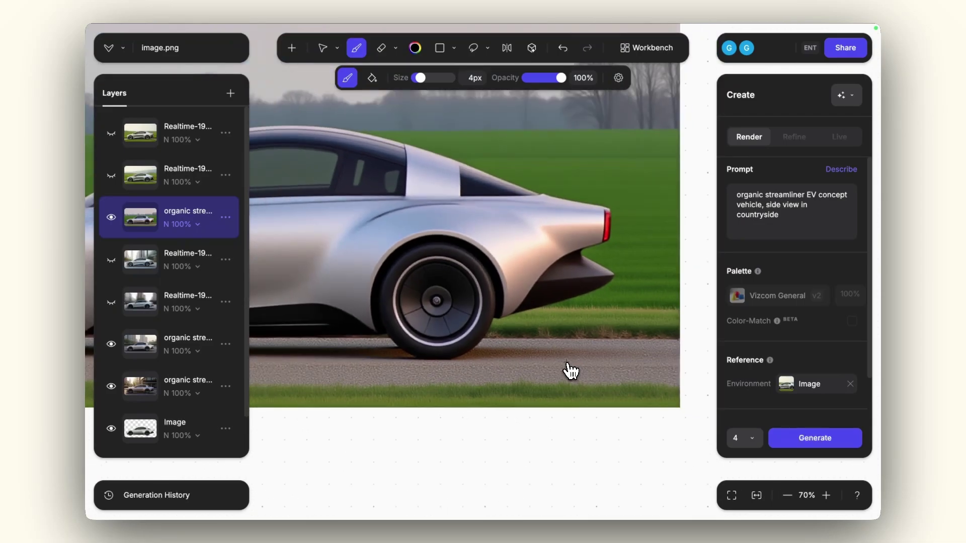
pyautogui.scroll(4, 570, 371)
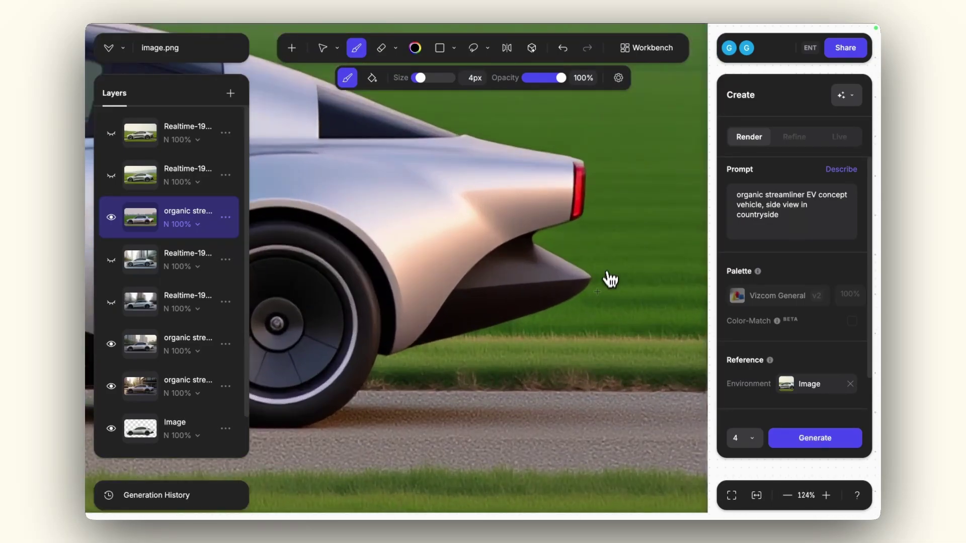
pyautogui.click(851, 97)
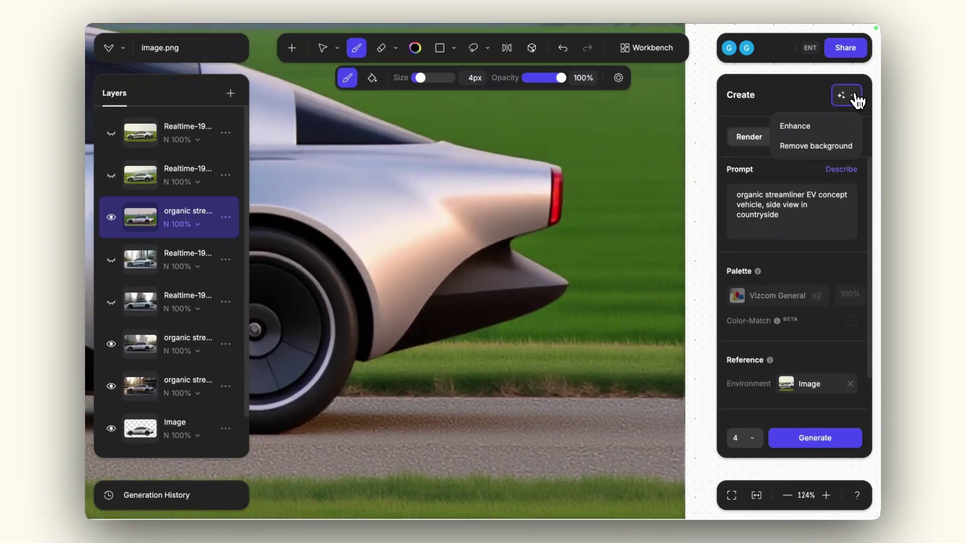
pyautogui.click(810, 132)
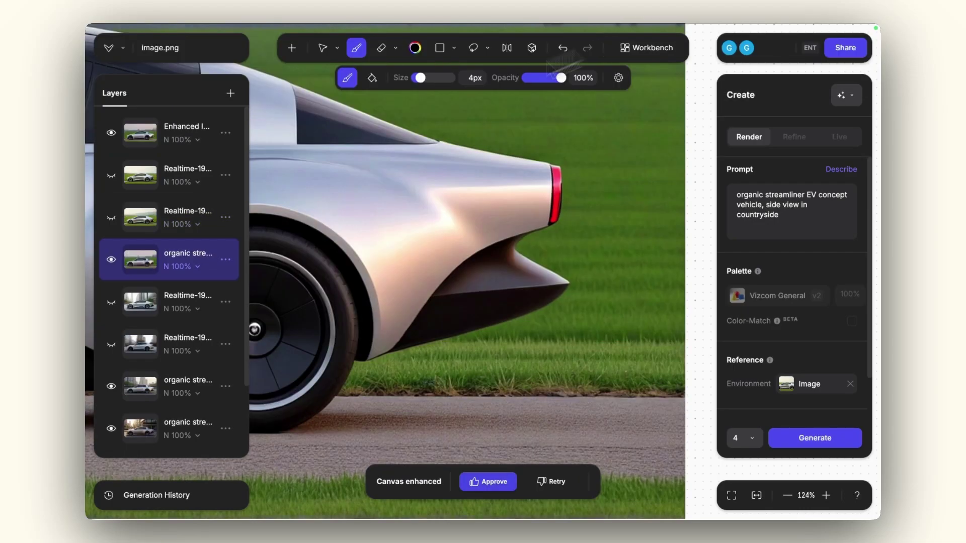
# Step: Compare the enhanced countryside image with the original render by hiding and showing the enhanced layer
pyautogui.click(117, 135)
pyautogui.click(118, 135)
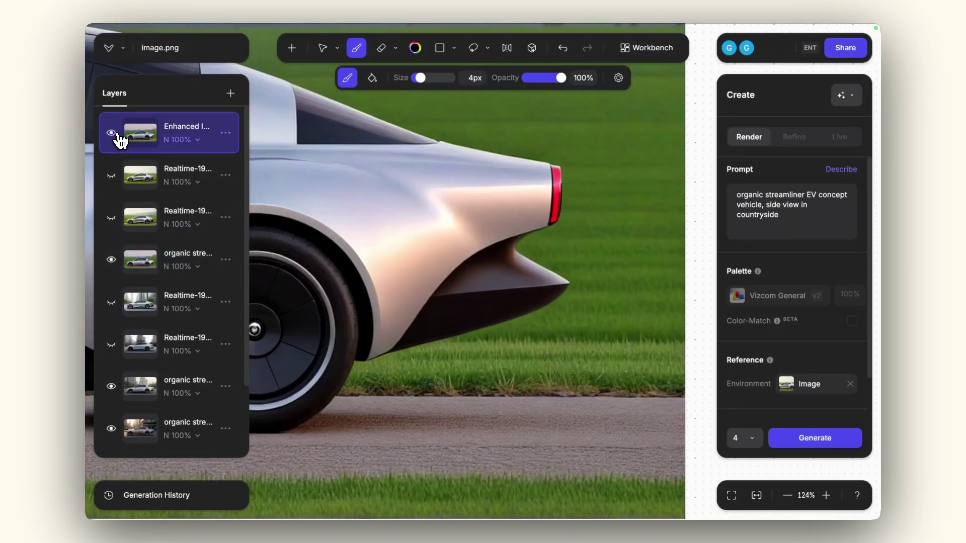
pyautogui.click(112, 133)
pyautogui.click(111, 133)
pyautogui.click(112, 132)
pyautogui.click(111, 133)
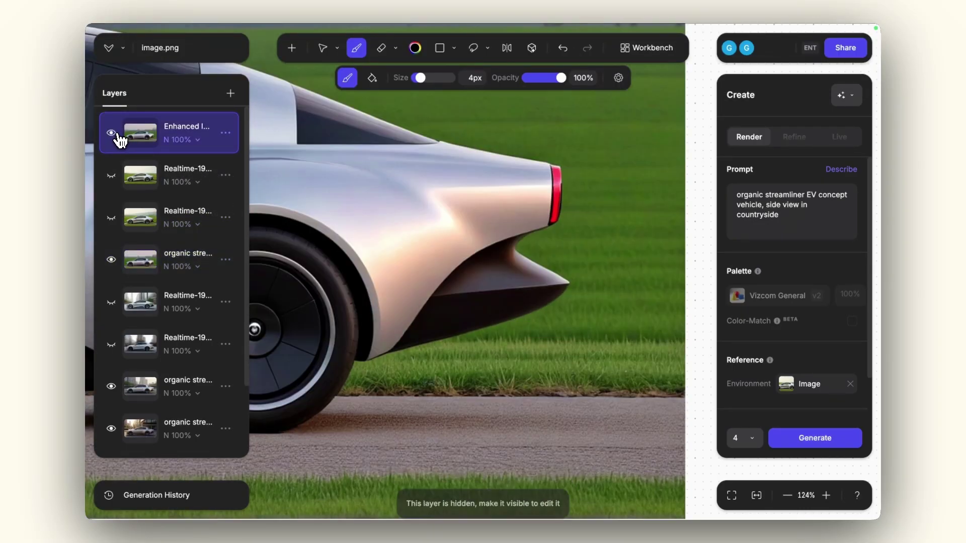
# Step: Copy the enhanced countryside image, return to the workbench, and paste it into the empty area below the other images
pyautogui.scroll(-5, 472, 337)
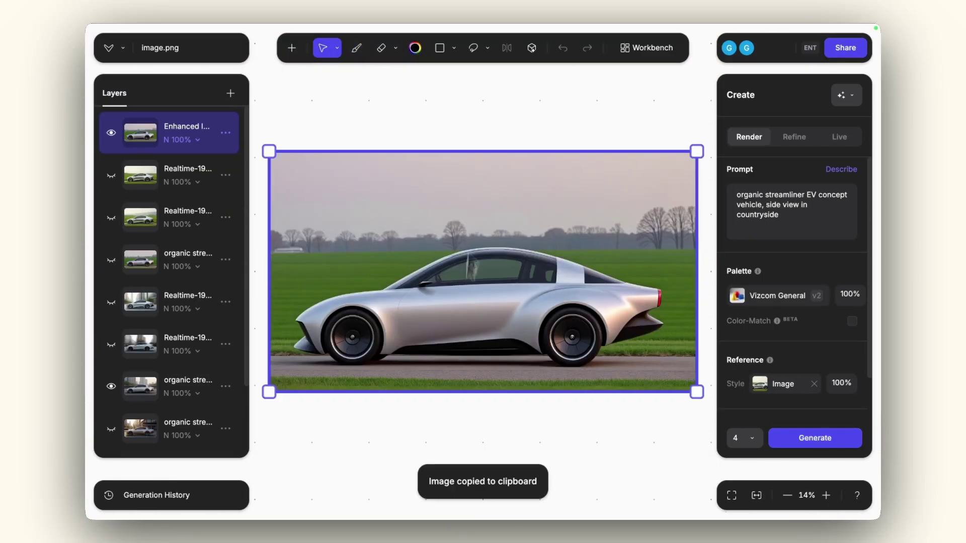
pyautogui.press('Escape')
pyautogui.scroll(-2, 449, 296)
pyautogui.hscroll(-2, 449, 297)
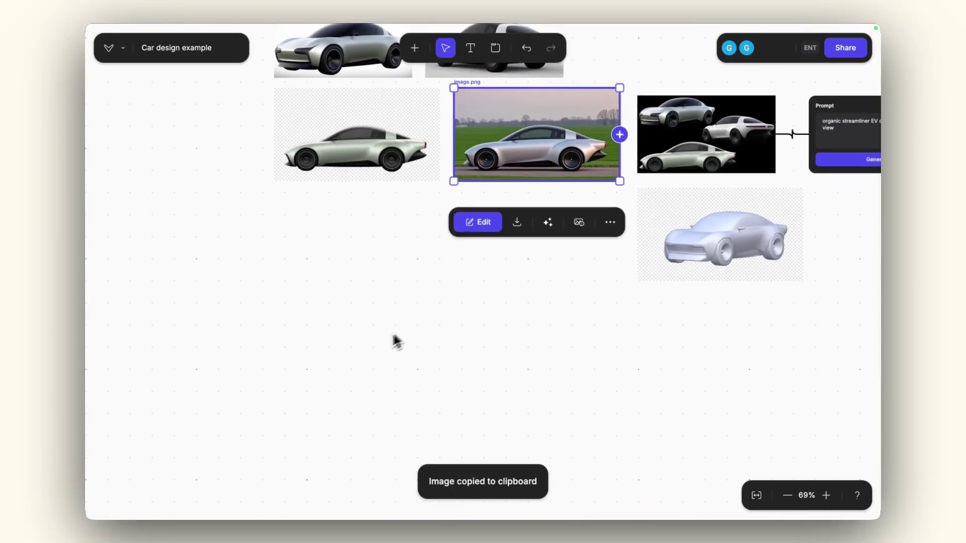
pyautogui.click(374, 345)
pyautogui.press('super+v')
pyautogui.moveTo(448, 286); pyautogui.dragTo(441, 349)
pyautogui.scroll(-2, 441, 349)
pyautogui.hscroll(1, 441, 349)
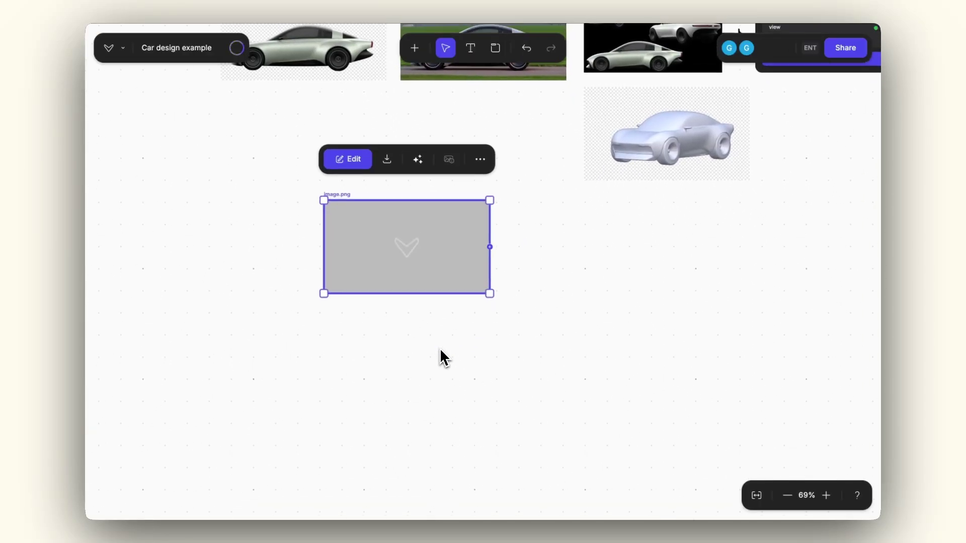
pyautogui.moveTo(425, 264); pyautogui.dragTo(472, 302)
pyautogui.hscroll(2, 471, 301)
pyautogui.scroll(-1, 471, 302)
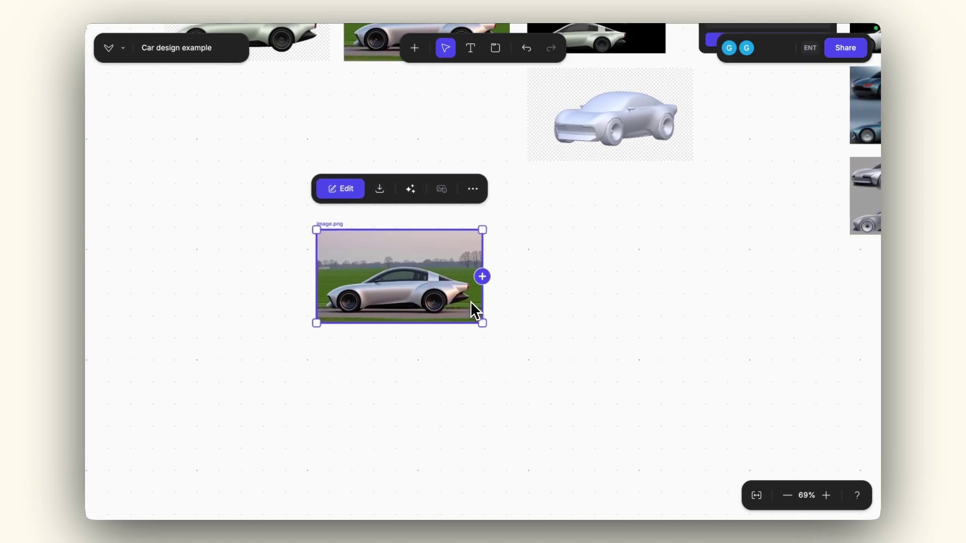
# Step: Insert an Animate block beside the pasted countryside image, connect the image to it, and fill its prompt using Describe
pyautogui.scroll(3, 512, 273)
pyautogui.scroll(4, 412, 294)
pyautogui.hscroll(-1, 411, 293)
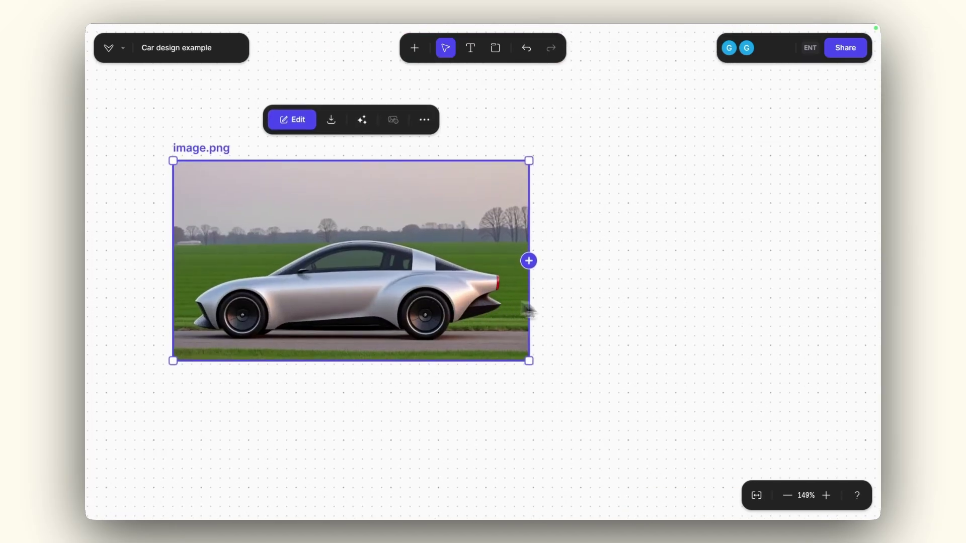
pyautogui.click(547, 300)
pyautogui.scroll(-1, 470, 266)
pyautogui.hscroll(1, 462, 262)
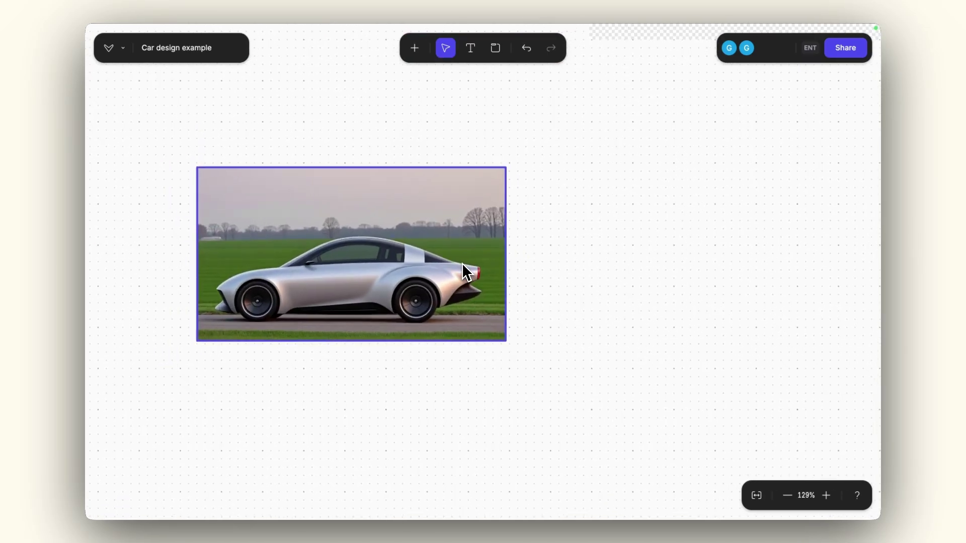
pyautogui.click(415, 51)
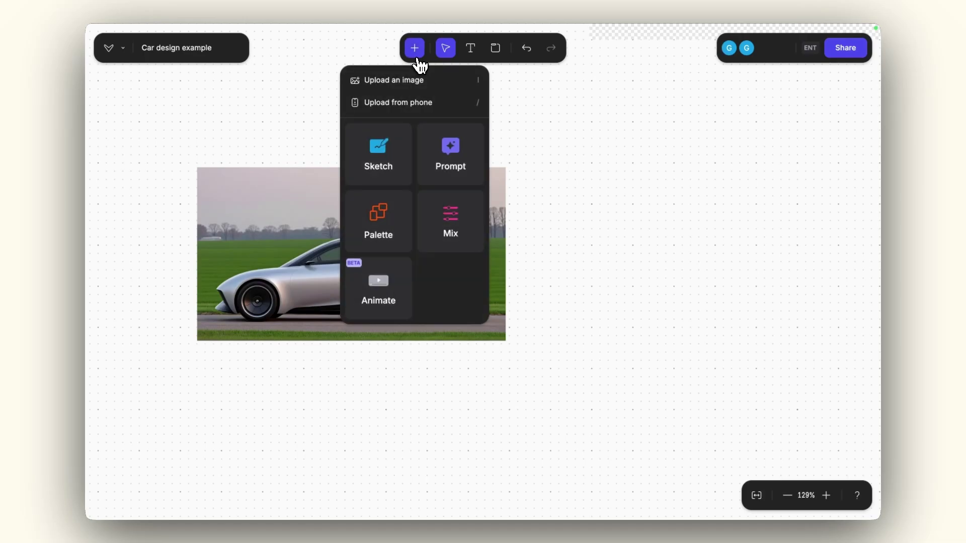
pyautogui.click(379, 276)
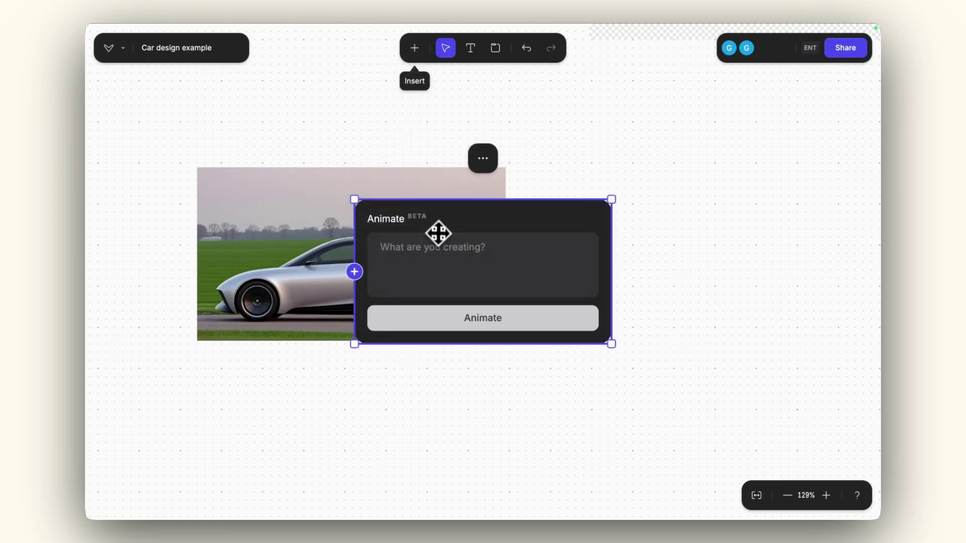
pyautogui.moveTo(438, 233); pyautogui.dragTo(632, 205)
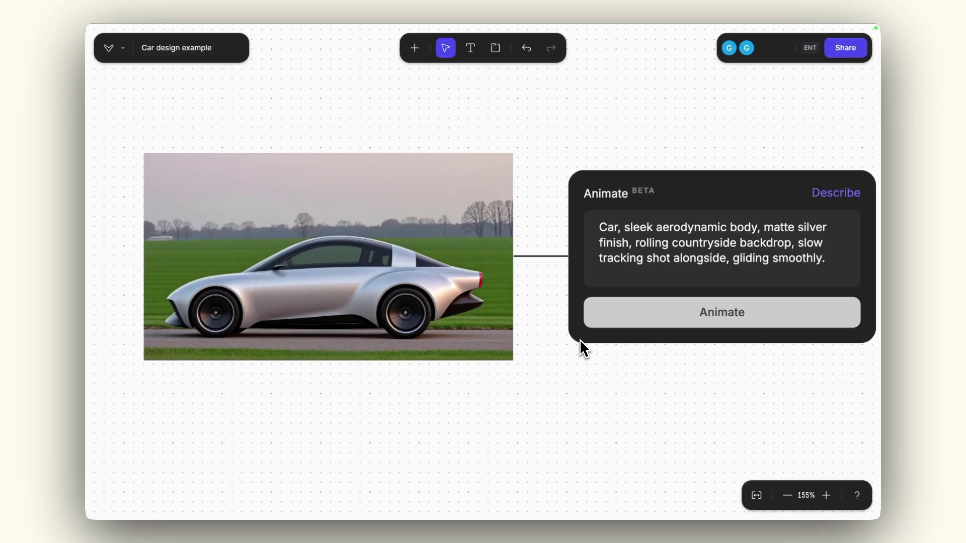
pyautogui.click(579, 339)
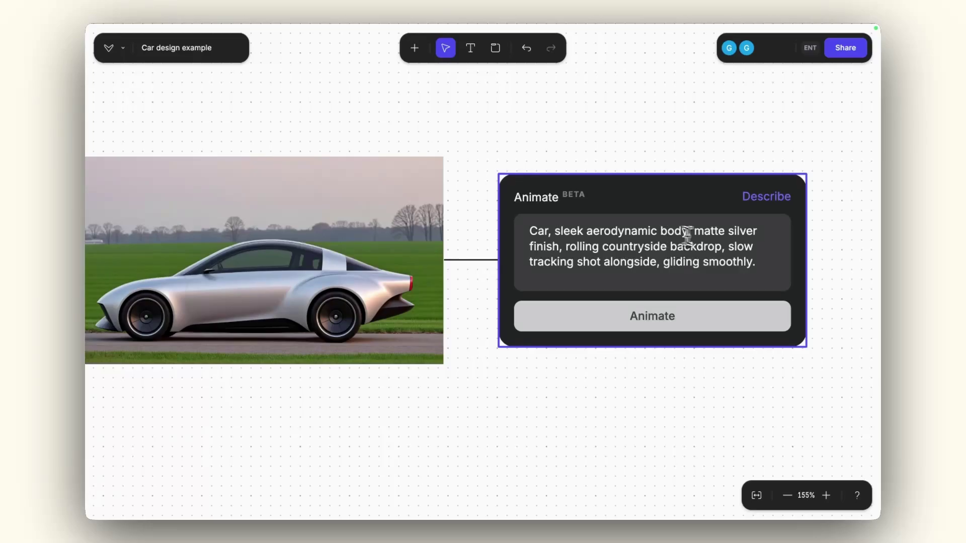
pyautogui.click(665, 264)
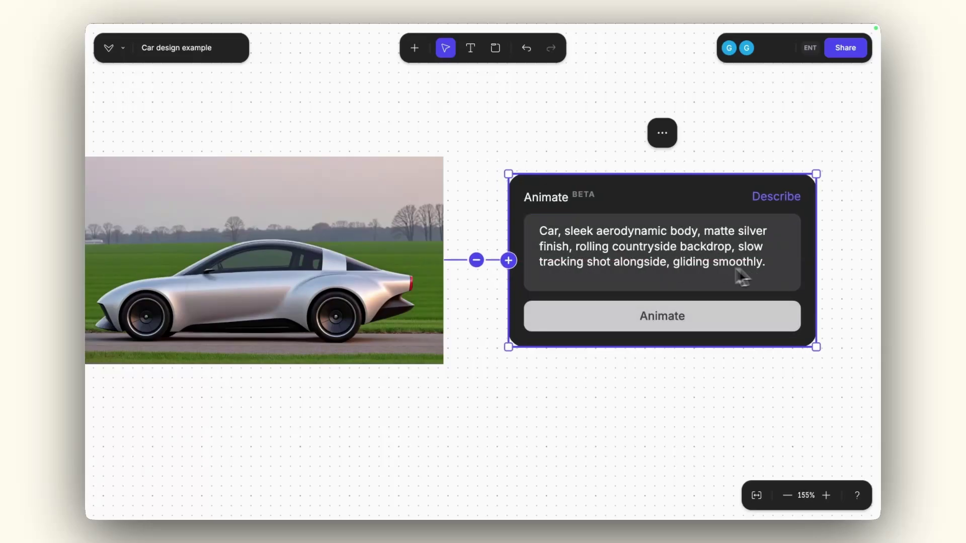
# Step: Generate an animation of the countryside car image using the described tracking-shot prompt
pyautogui.hscroll(3, 673, 272)
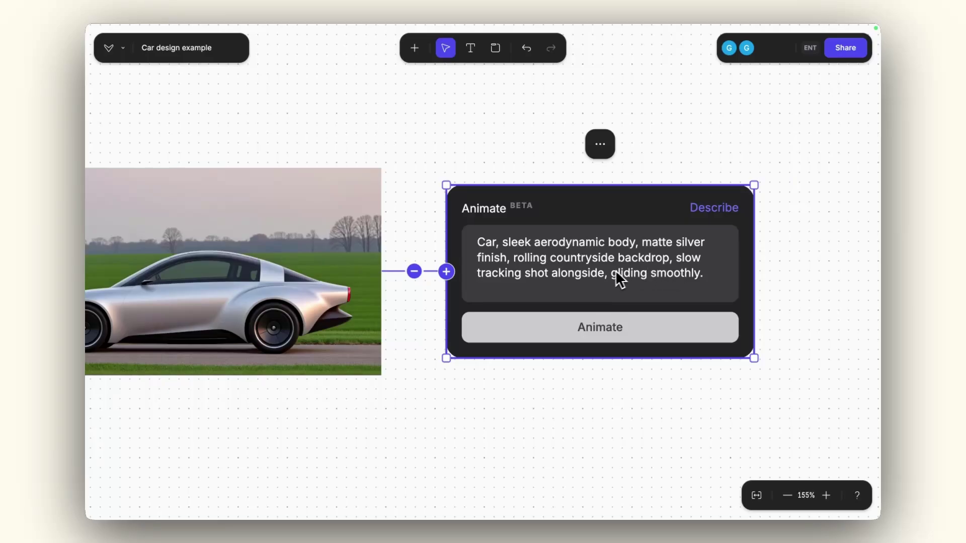
pyautogui.hscroll(2, 614, 280)
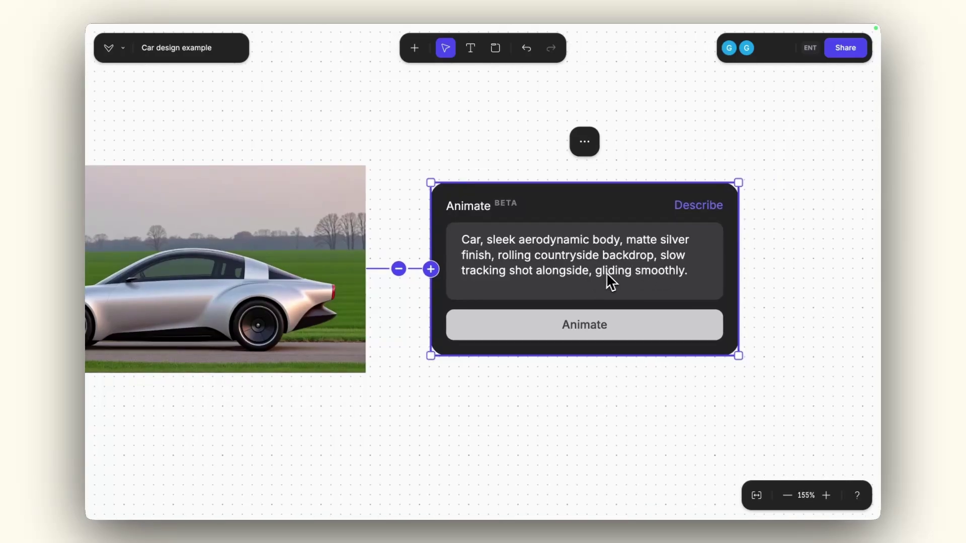
pyautogui.scroll(-3, 574, 283)
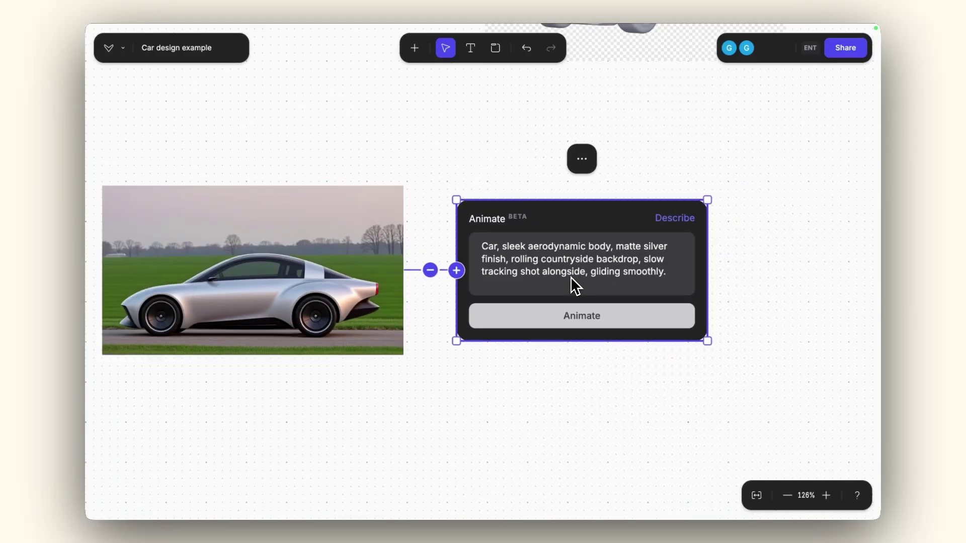
pyautogui.click(555, 278)
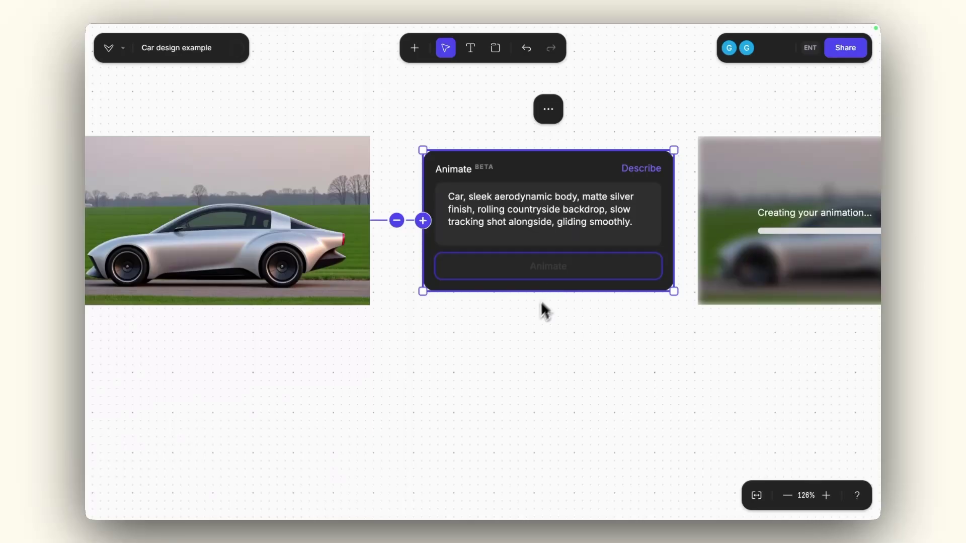
# Step: Replace the Animate prompt with "guy walks up to the vehicle, opens the door and gets inside, drives away"
pyautogui.tripleClick(592, 221)
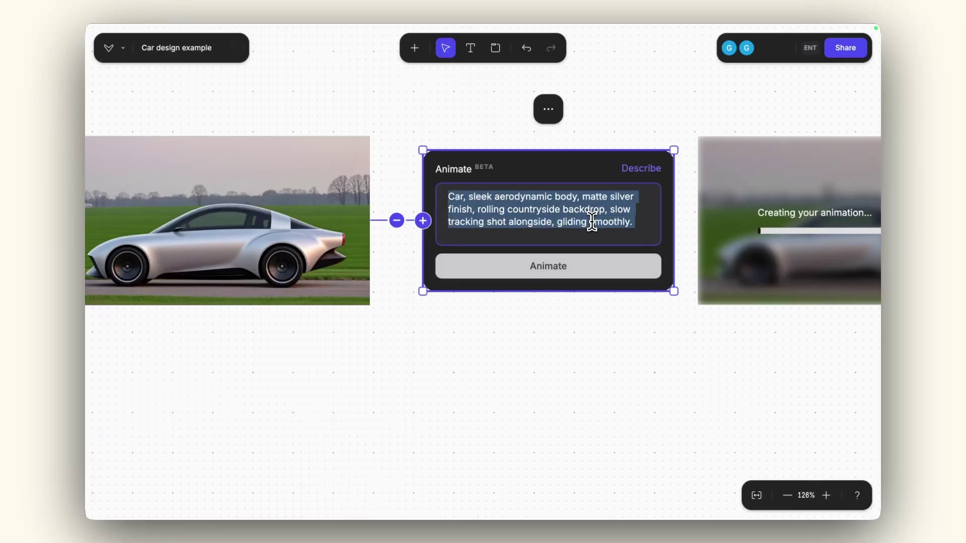
pyautogui.write('guy walks up to the vehicle, opens the door and gets inside, drives away')
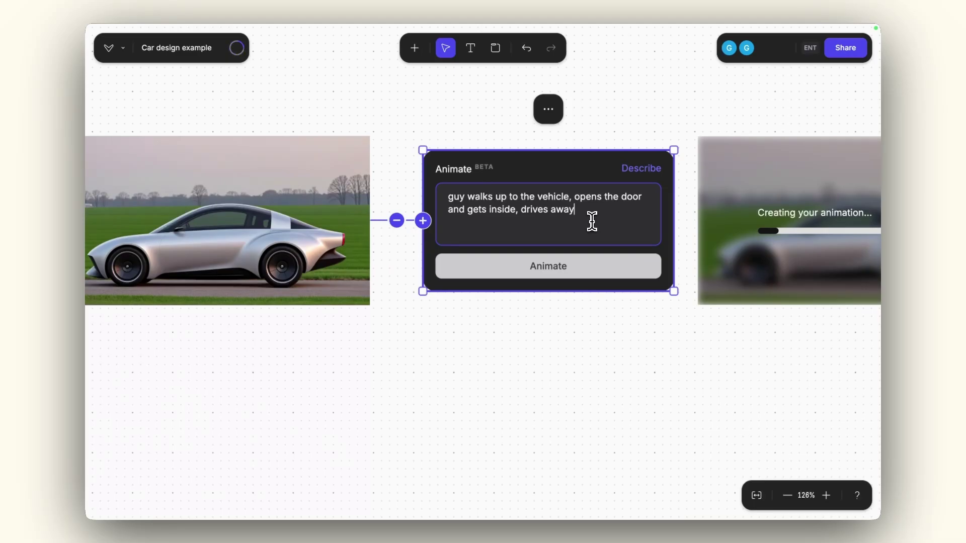
pyautogui.scroll(-2, 556, 158)
pyautogui.hscroll(1, 548, 151)
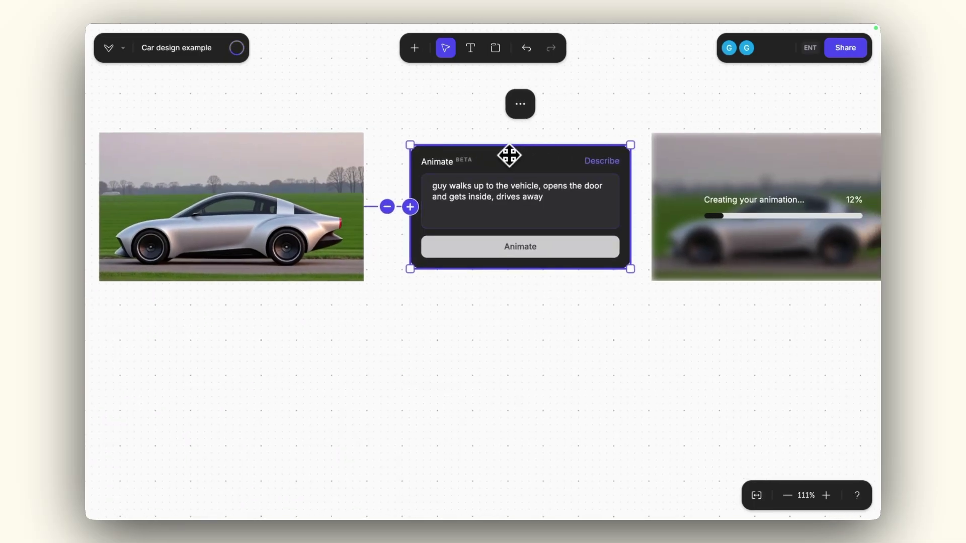
# Step: Generate a second animation placed below the first, keeping the Animate block between the source image and the animations
pyautogui.moveTo(508, 153); pyautogui.dragTo(494, 282)
pyautogui.scroll(-2, 495, 270)
pyautogui.scroll(-2, 494, 282)
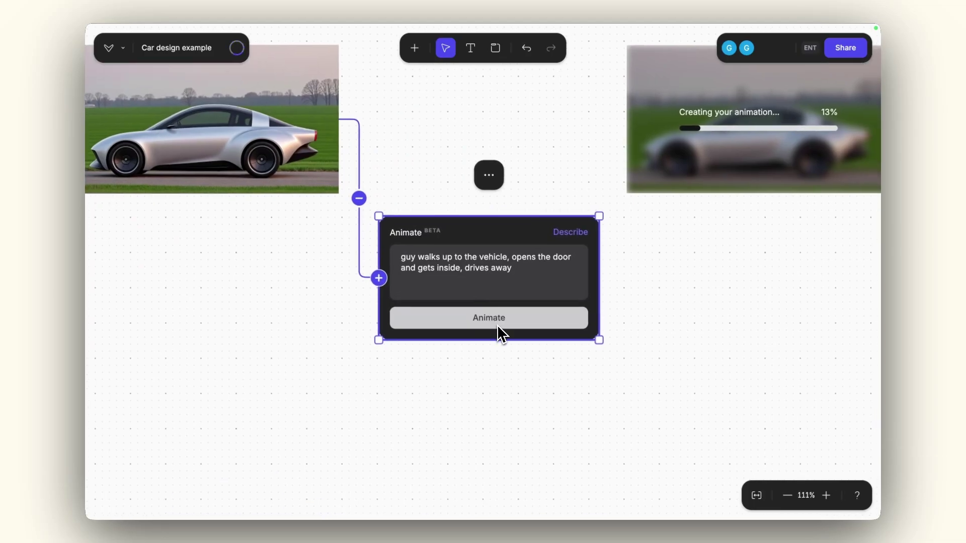
pyautogui.moveTo(488, 231); pyautogui.dragTo(443, 85)
pyautogui.scroll(-1, 475, 337)
pyautogui.hscroll(1, 476, 337)
pyautogui.click(394, 232)
pyautogui.scroll(2, 394, 232)
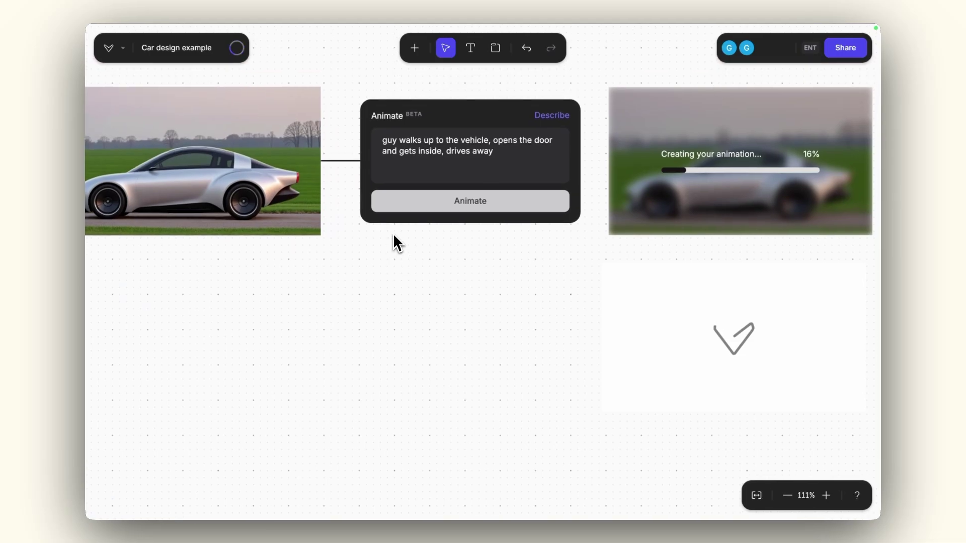
# Step: Leave the countryside animations generating and switch to the automotive design workbench with the small electric car animation
pyautogui.scroll(-1, 393, 234)
pyautogui.hscroll(-1, 393, 233)
pyautogui.scroll(-4, 338, 219)
pyautogui.scroll(3, 338, 219)
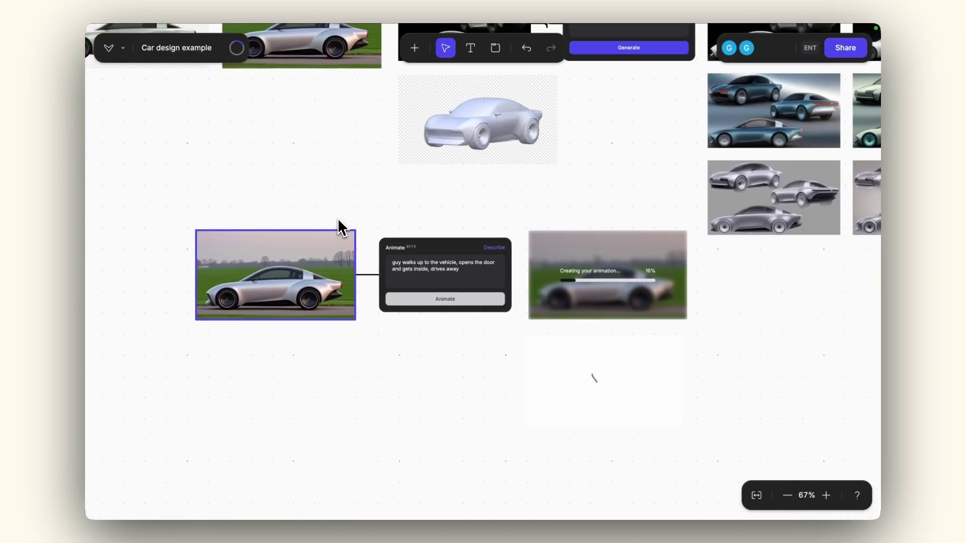
pyautogui.scroll(1, 338, 220)
pyautogui.scroll(2, 291, 254)
pyautogui.click(594, 51)
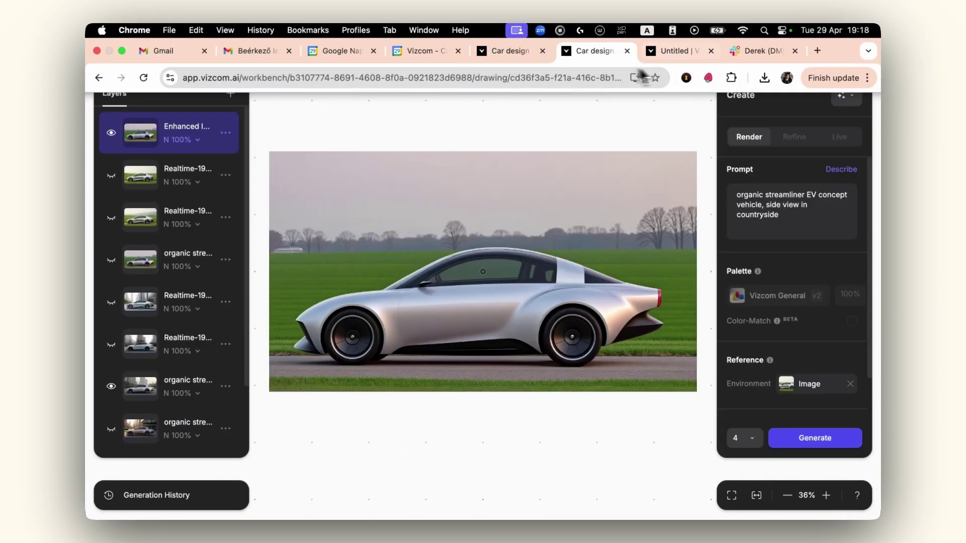
pyautogui.click(674, 50)
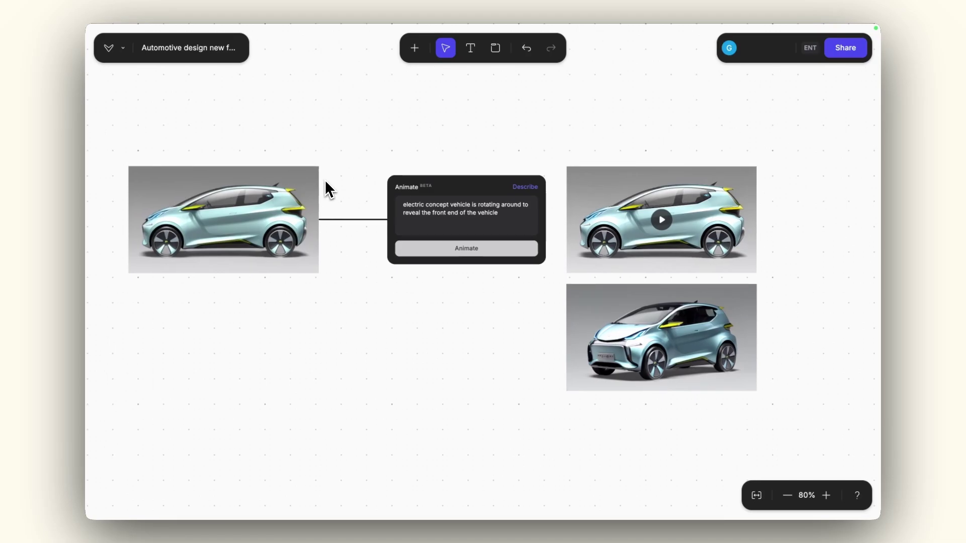
# Step: Examine the electric concept car's source image and the Animate prompt about rotating to reveal the front end
pyautogui.scroll(1, 290, 163)
pyautogui.hscroll(-1, 289, 163)
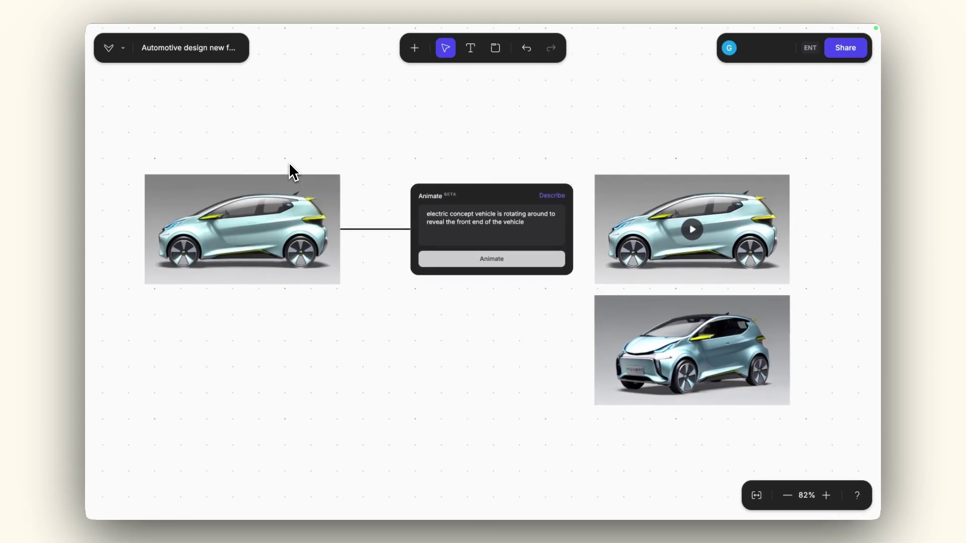
pyautogui.scroll(3, 302, 170)
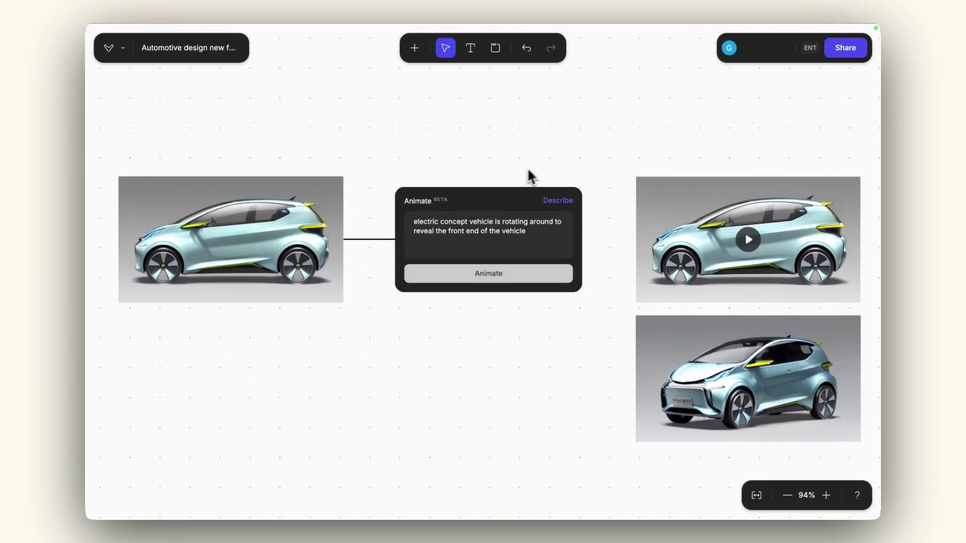
pyautogui.moveTo(641, 249)
pyautogui.scroll(-7, 628, 302)
pyautogui.scroll(20, 515, 236)
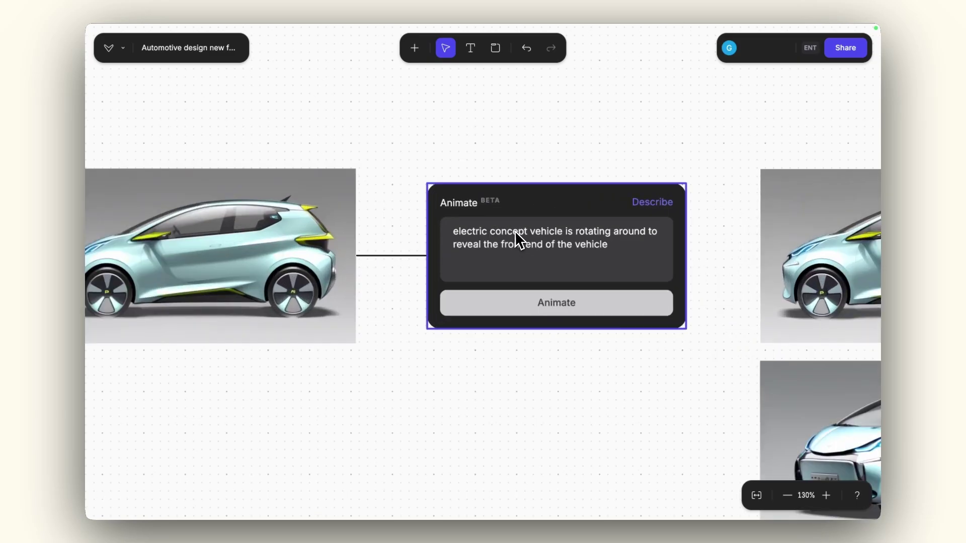
pyautogui.scroll(-3, 515, 231)
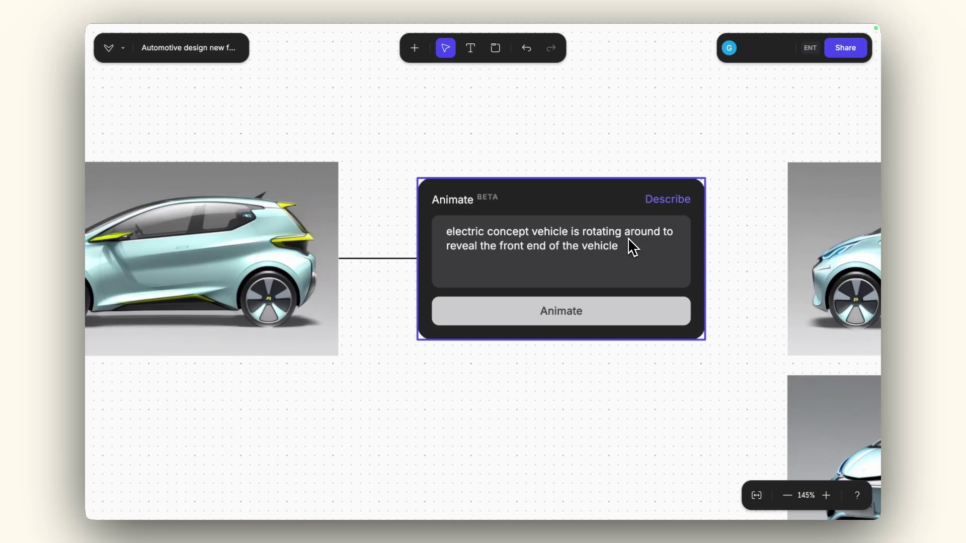
pyautogui.scroll(-4, 459, 387)
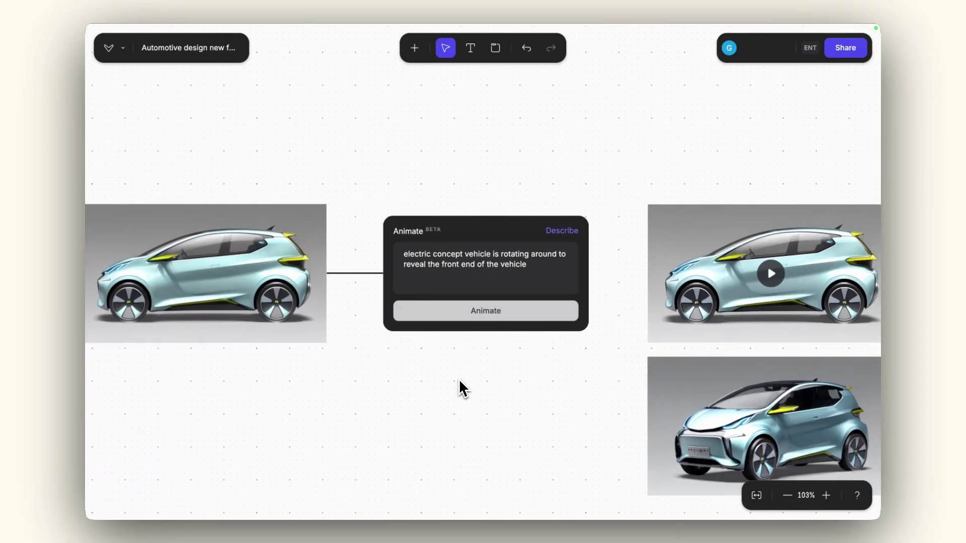
# Step: Play the animation of the small electric car rotating to its front end
pyautogui.hscroll(4, 459, 378)
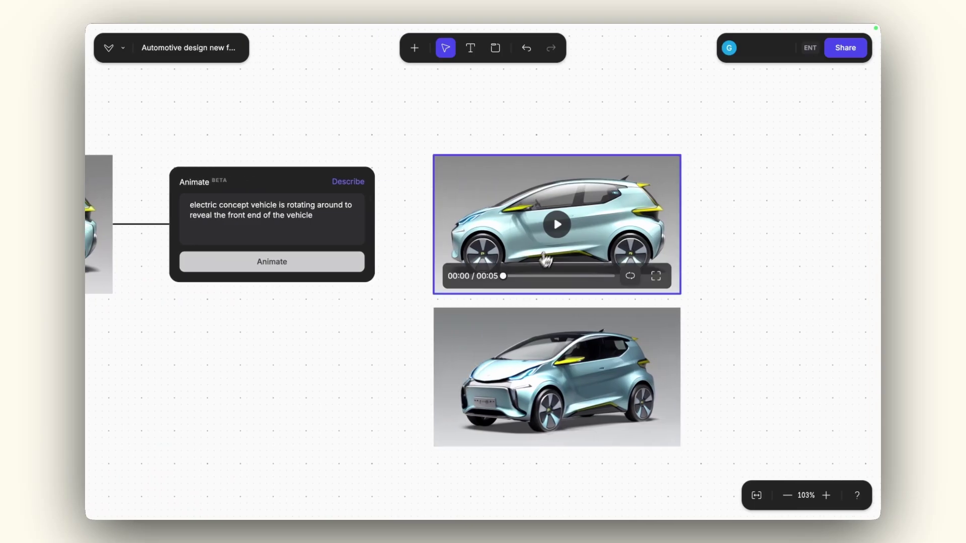
pyautogui.click(556, 234)
pyautogui.click(732, 231)
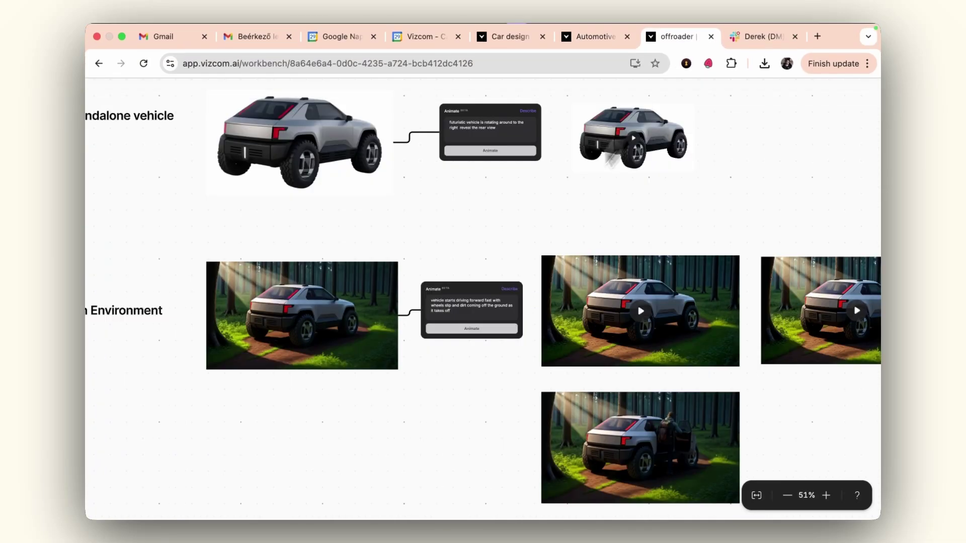
# Step: Review the off-roader's forest animations in the offroader workbench and view the fast-driving one enlarged with its details
pyautogui.scroll(5, 402, 281)
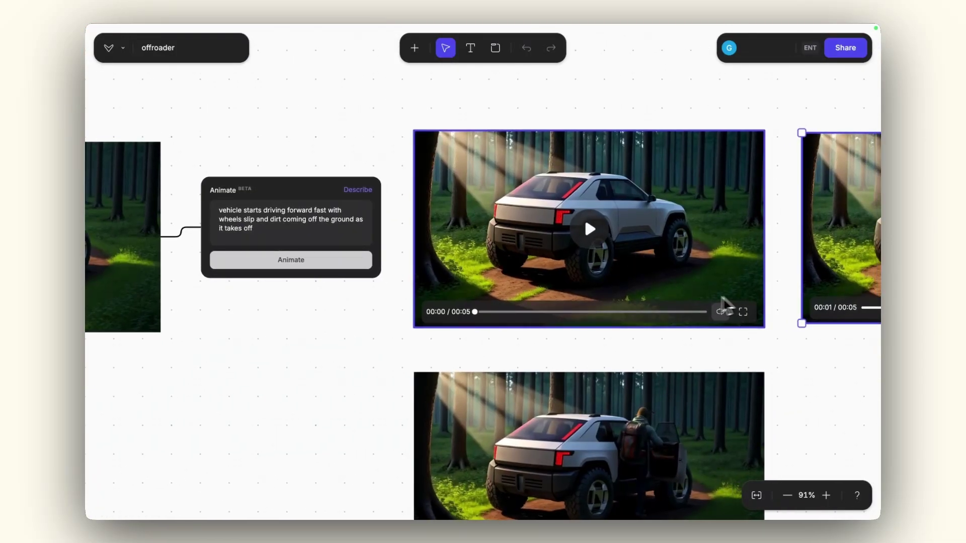
pyautogui.hscroll(3, 674, 366)
pyautogui.click(698, 315)
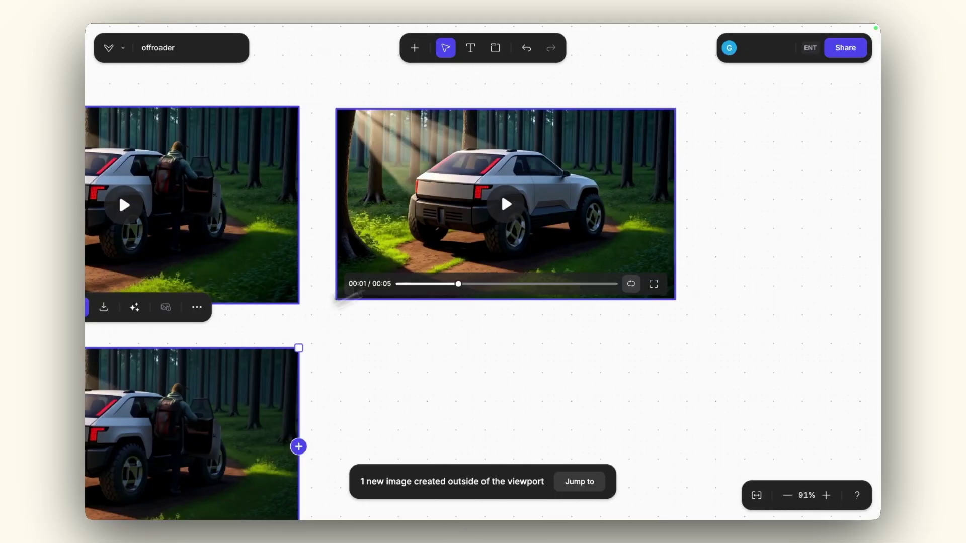
pyautogui.hscroll(3, 509, 200)
pyautogui.click(514, 254)
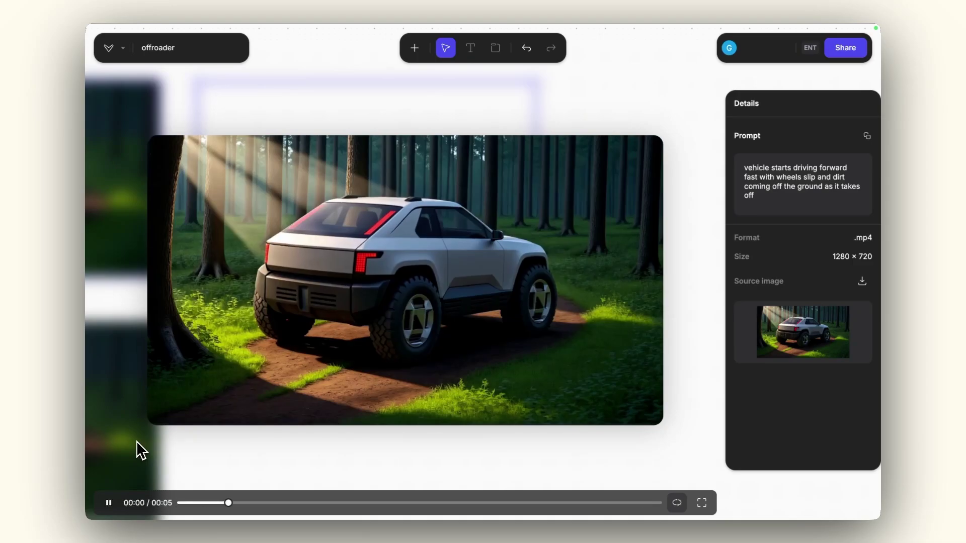
pyautogui.press('Escape')
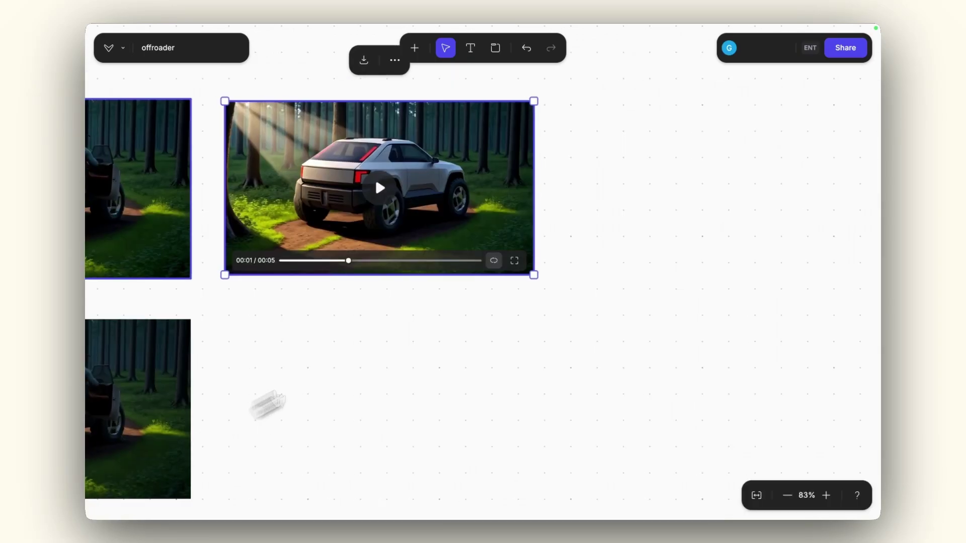
# Step: Return to the Car design example workbench and examine the framed design images and the generated countryside animations
pyautogui.scroll(-5, 423, 319)
pyautogui.hscroll(-5, 424, 319)
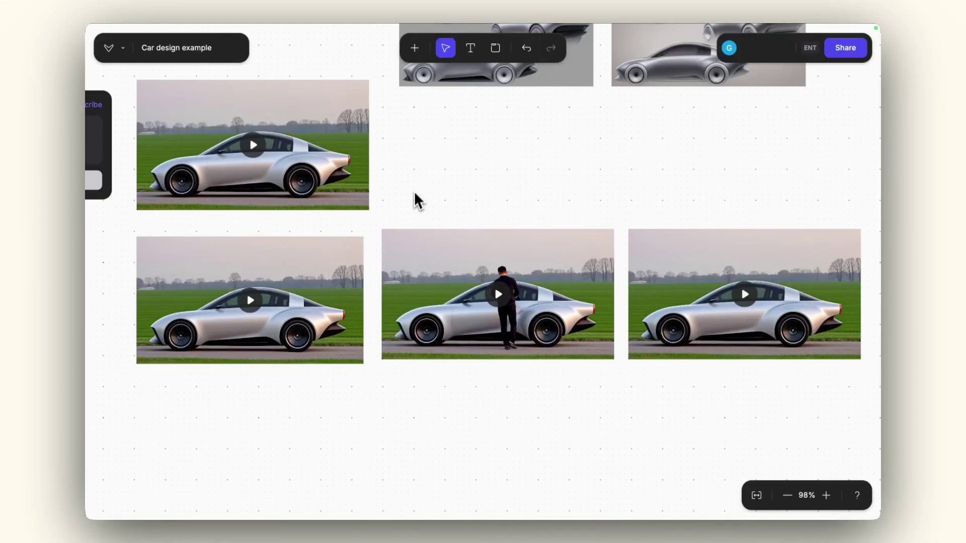
pyautogui.scroll(-3, 416, 186)
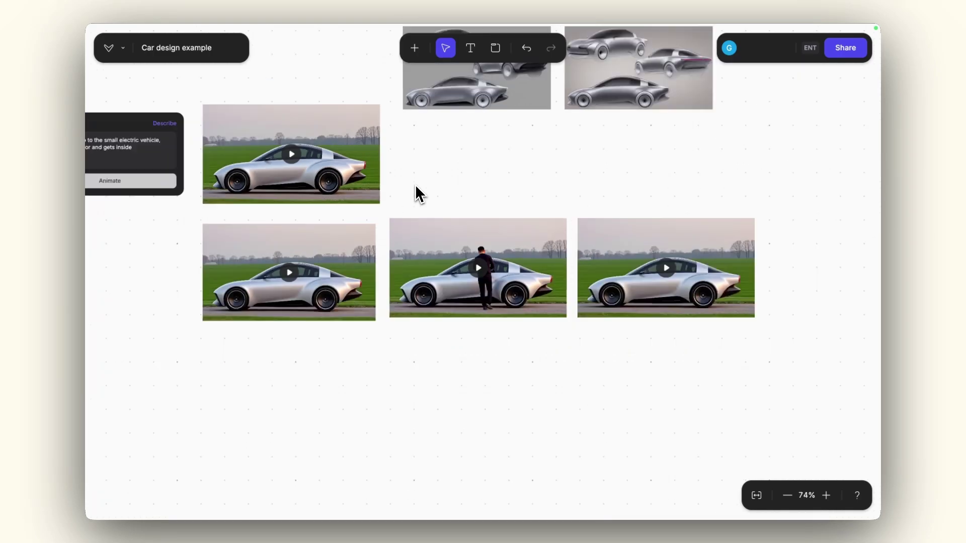
pyautogui.hscroll(-10, 415, 186)
pyautogui.hscroll(-8, 416, 194)
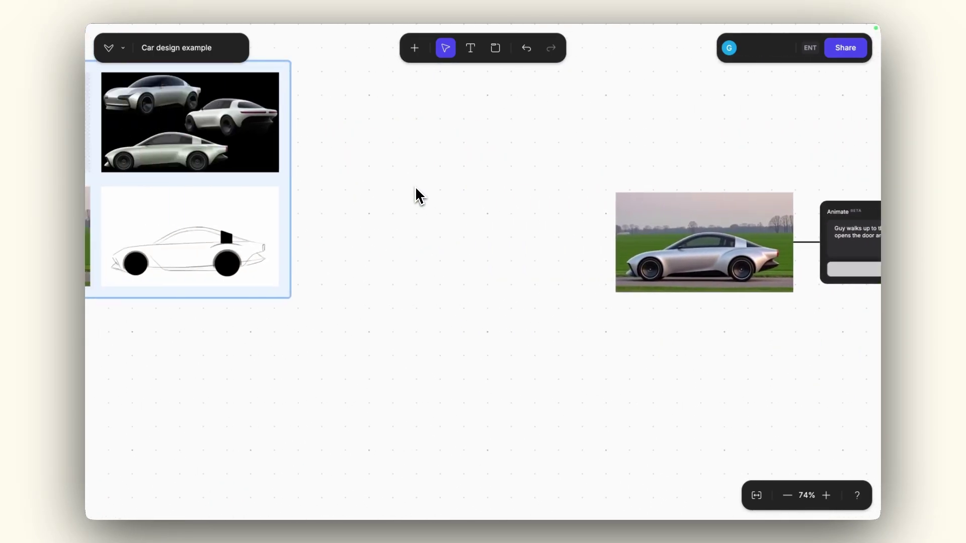
pyautogui.scroll(5, 416, 190)
pyautogui.scroll(-1, 388, 190)
pyautogui.scroll(-2, 463, 239)
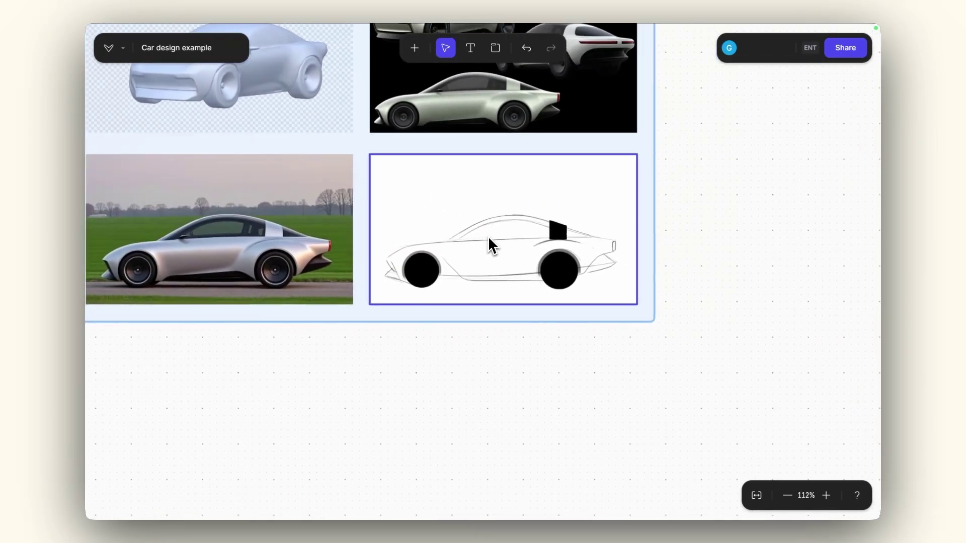
pyautogui.scroll(5, 491, 244)
pyautogui.hscroll(-5, 491, 236)
pyautogui.scroll(-5, 490, 237)
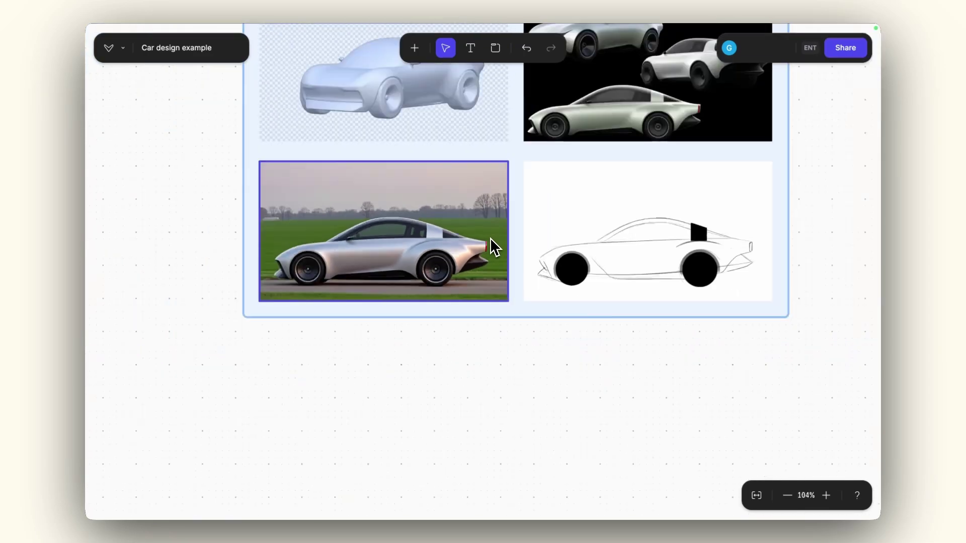
pyautogui.hscroll(10, 490, 238)
pyautogui.hscroll(15, 461, 267)
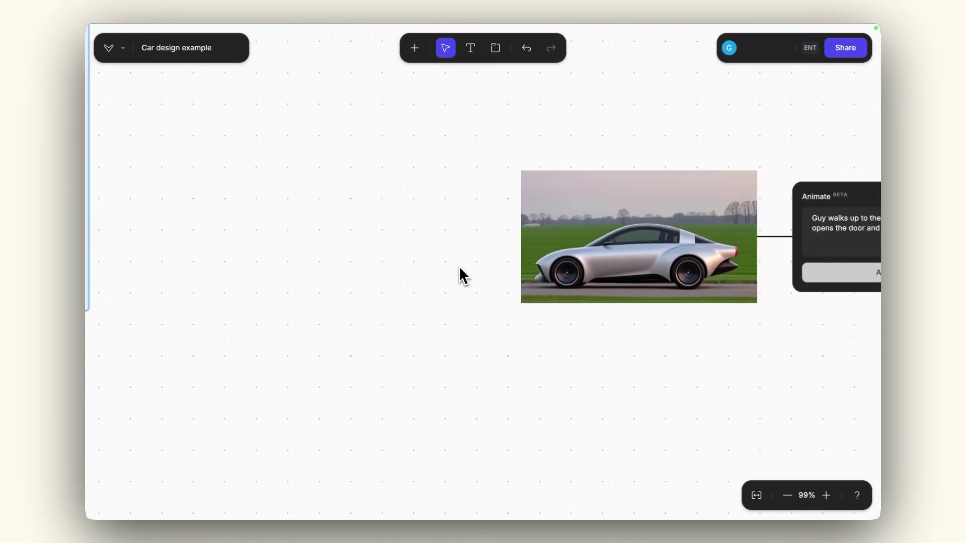
pyautogui.scroll(-2, 447, 361)
pyautogui.hscroll(1, 448, 364)
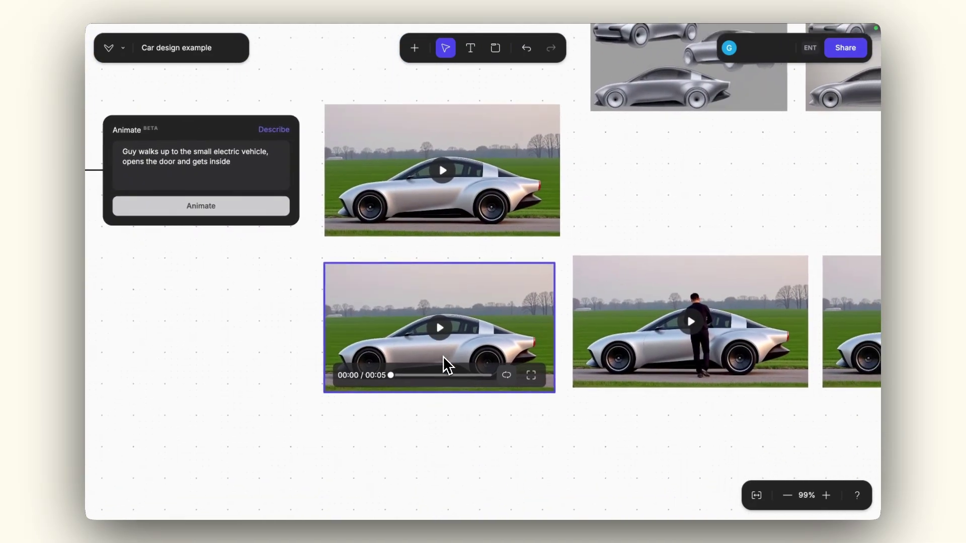
# Step: Play the countryside animation in which a man walks up to the silver car
pyautogui.scroll(5, 442, 339)
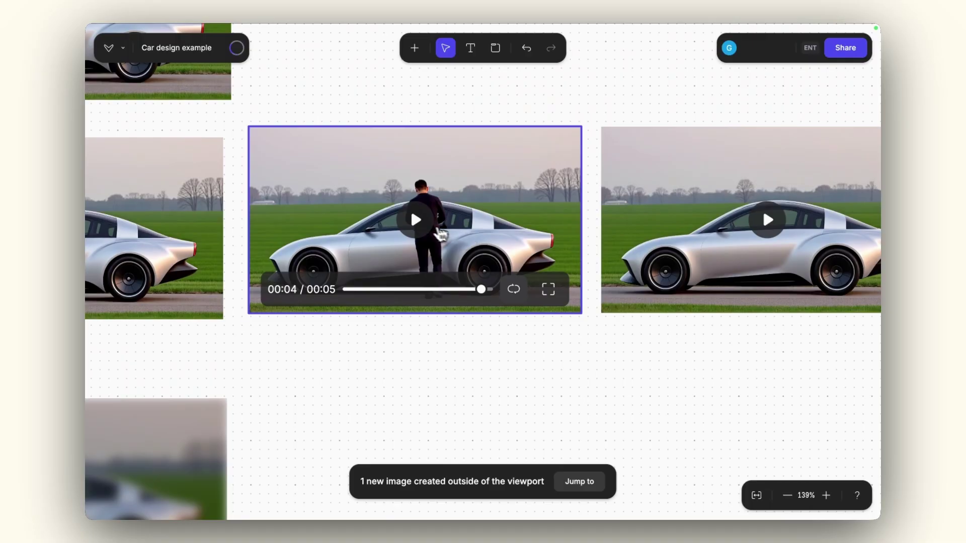
pyautogui.scroll(3, 428, 226)
pyautogui.click(427, 226)
pyautogui.hscroll(-1, 427, 227)
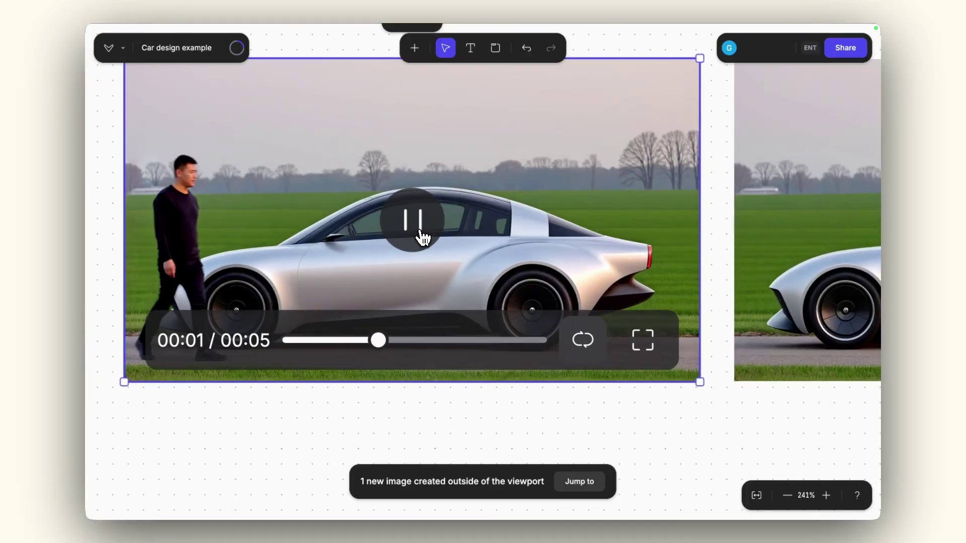
pyautogui.click(422, 236)
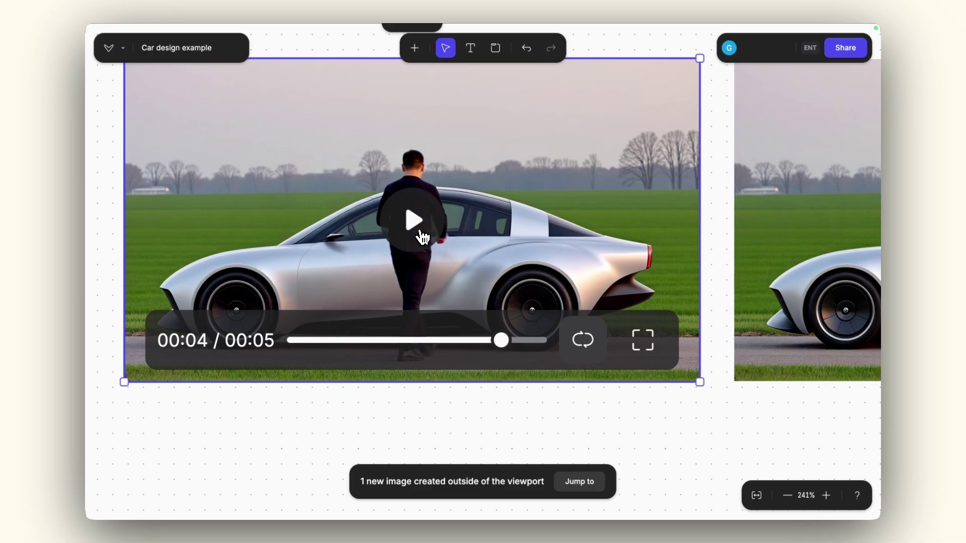
pyautogui.scroll(2, 418, 241)
pyautogui.click(408, 246)
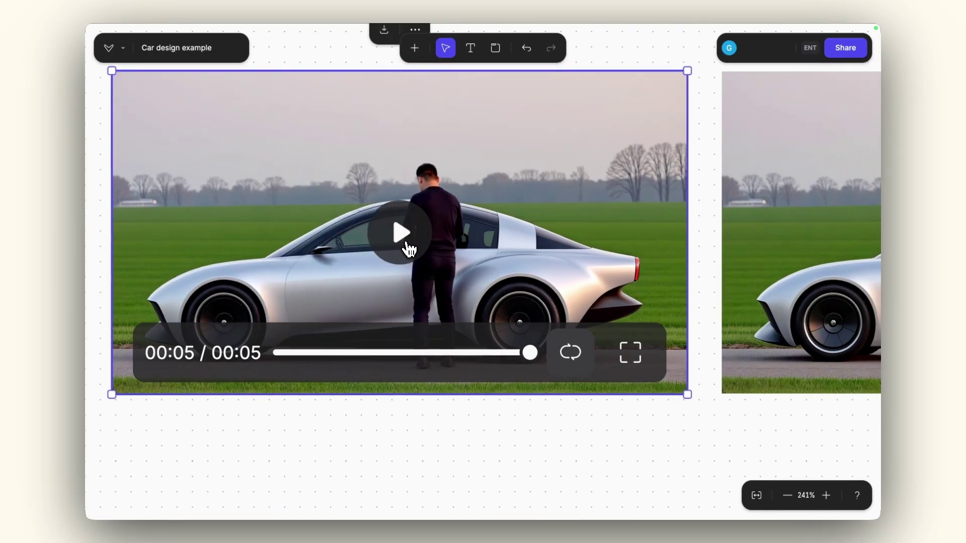
# Step: Open the enlarged view of the walking-man animation with its prompt and format details
pyautogui.scroll(-2, 423, 269)
pyautogui.hscroll(1, 438, 297)
pyautogui.click(535, 345)
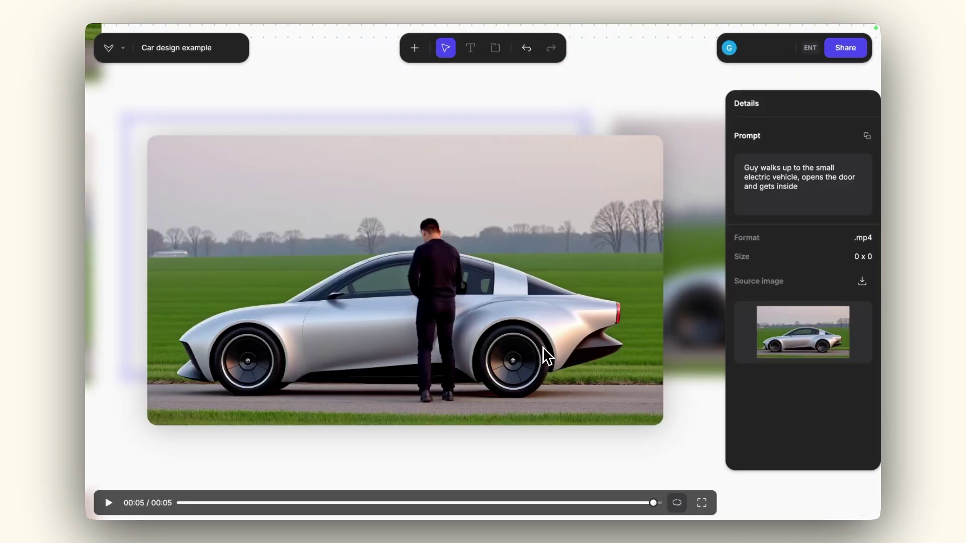
# Step: Copy the final frame of the walking-man animation and close its enlarged view
pyautogui.rightClick(489, 313)
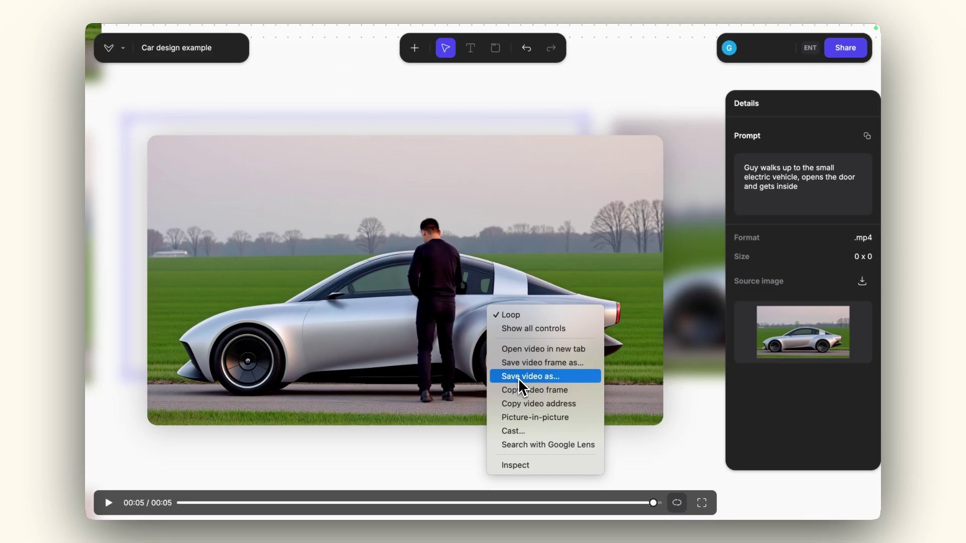
pyautogui.click(523, 391)
pyautogui.click(669, 480)
# Step: Paste the copied frame below the animations and align it beside the still of the man sitting in the car
pyautogui.scroll(-5, 548, 446)
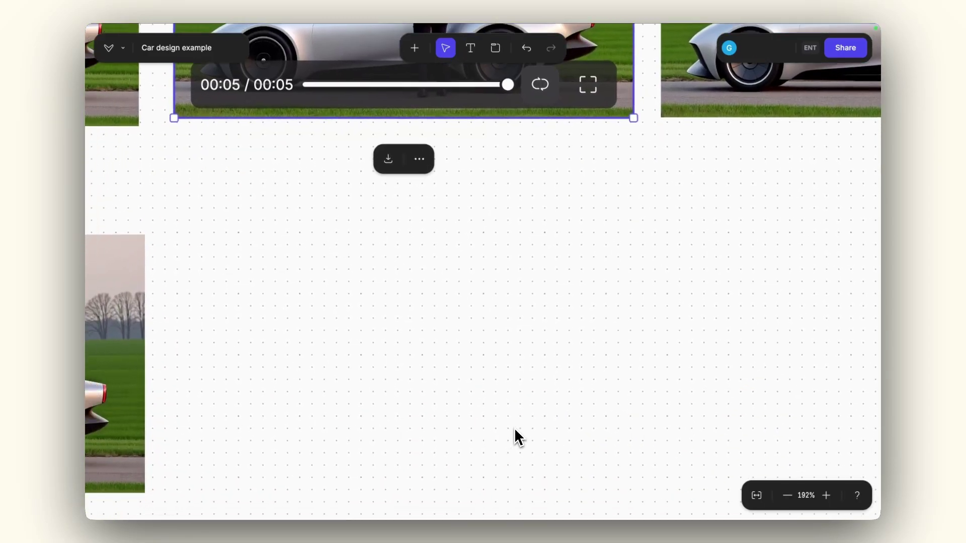
pyautogui.scroll(-3, 473, 408)
pyautogui.hotkey('ctrl', 'v')
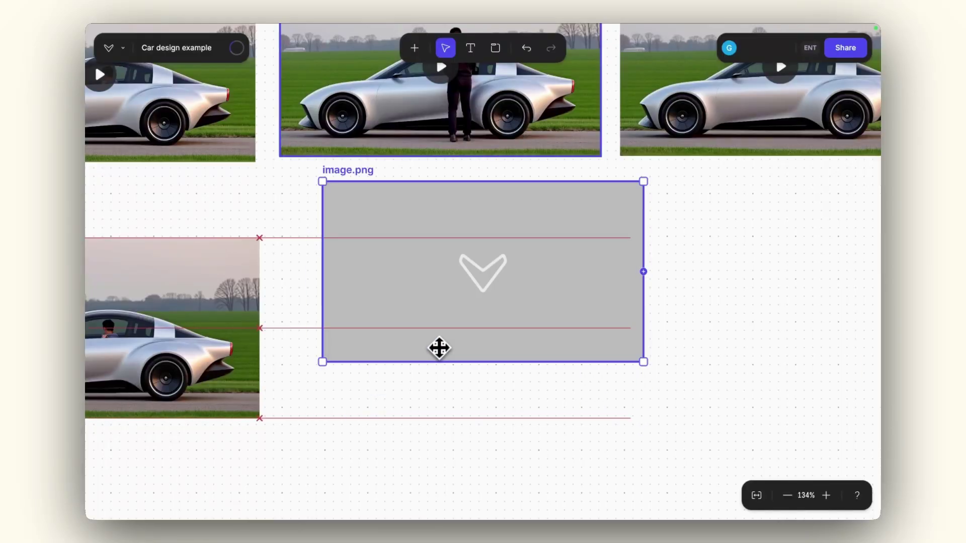
pyautogui.moveTo(434, 313); pyautogui.dragTo(421, 368)
pyautogui.click(412, 446)
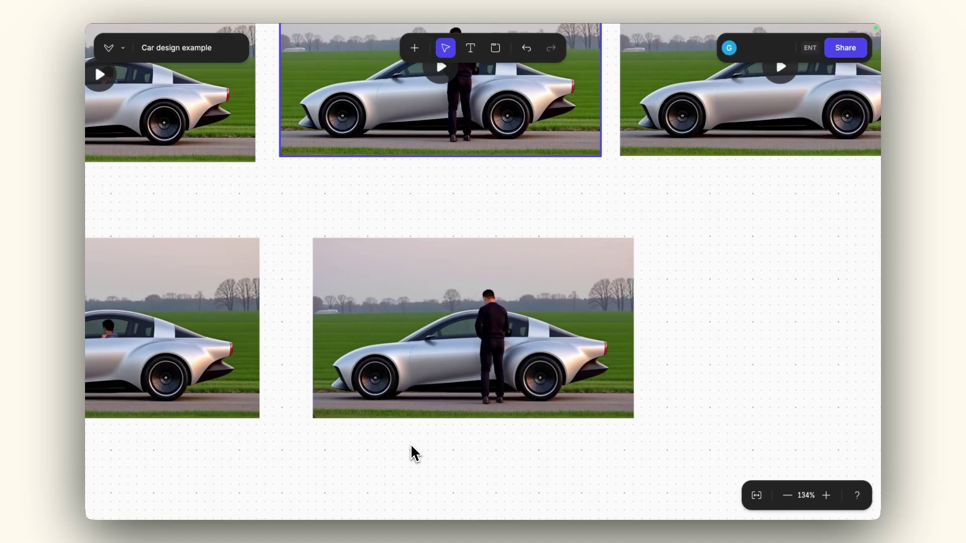
# Step: Attach the "Guy walks up to the small electric vehicle, opens the door and gets inside" Animate card to the pasted frame and generate the animation
pyautogui.scroll(-5, 409, 455)
pyautogui.hscroll(-4, 409, 458)
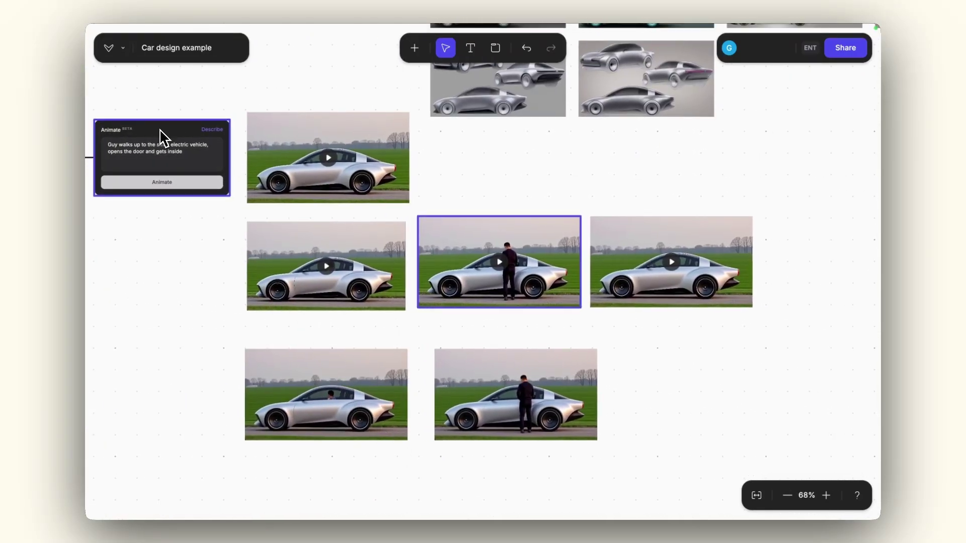
pyautogui.moveTo(154, 127); pyautogui.dragTo(546, 300)
pyautogui.scroll(5, 397, 333)
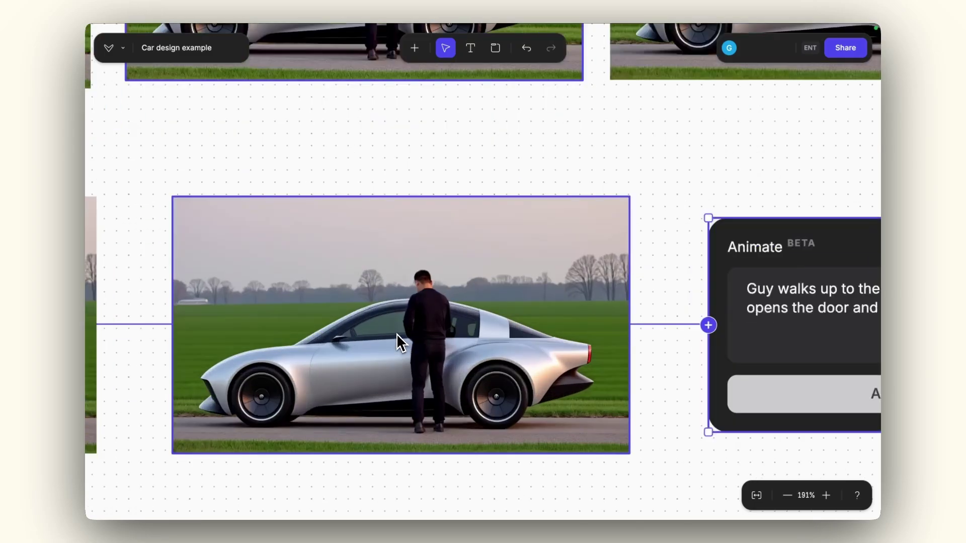
pyautogui.scroll(-5, 397, 333)
pyautogui.hscroll(2, 442, 323)
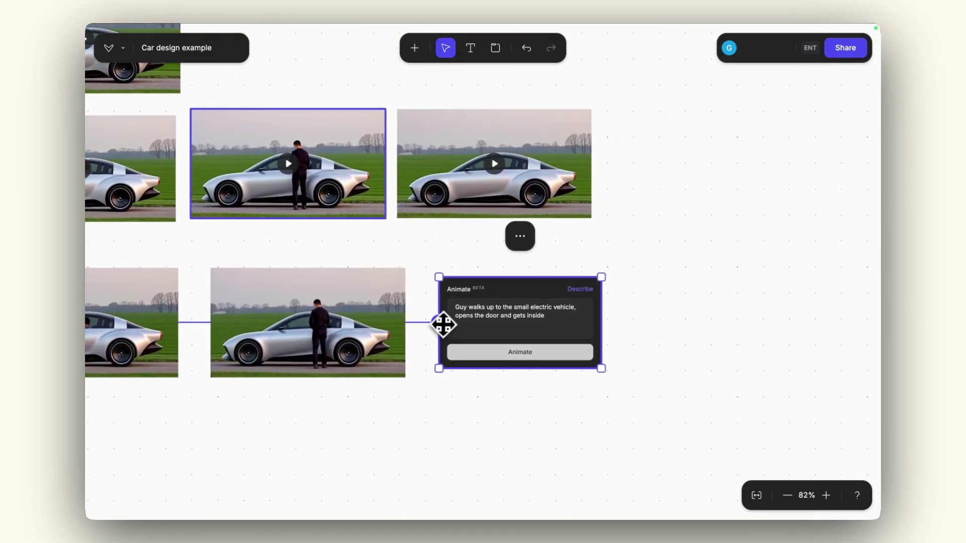
pyautogui.click(500, 359)
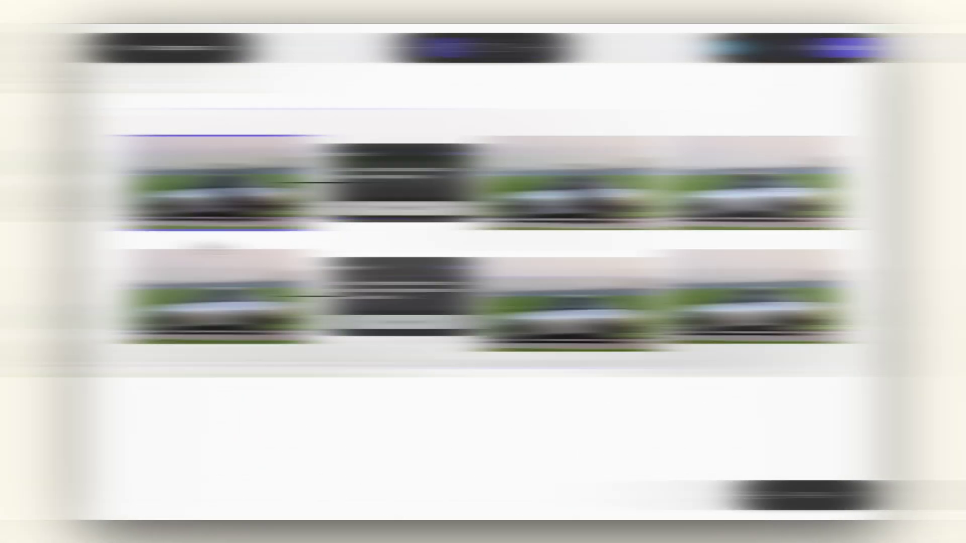
# Step: Examine the two still-to-animation chains and play the first animation of the man opening the car door
pyautogui.scroll(3, 208, 241)
pyautogui.hscroll(-2, 207, 238)
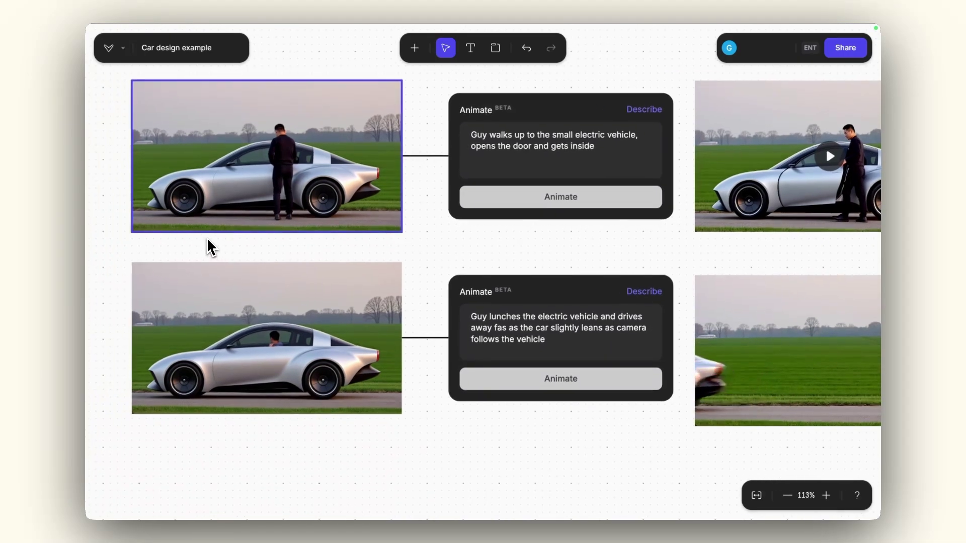
pyautogui.click(207, 238)
pyautogui.hscroll(8, 293, 255)
pyautogui.scroll(2, 292, 256)
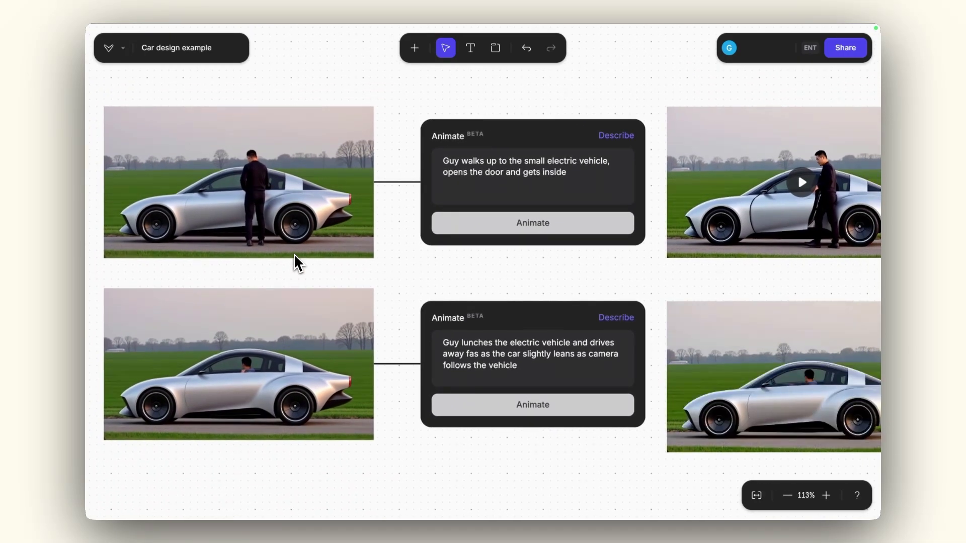
pyautogui.hscroll(6, 367, 273)
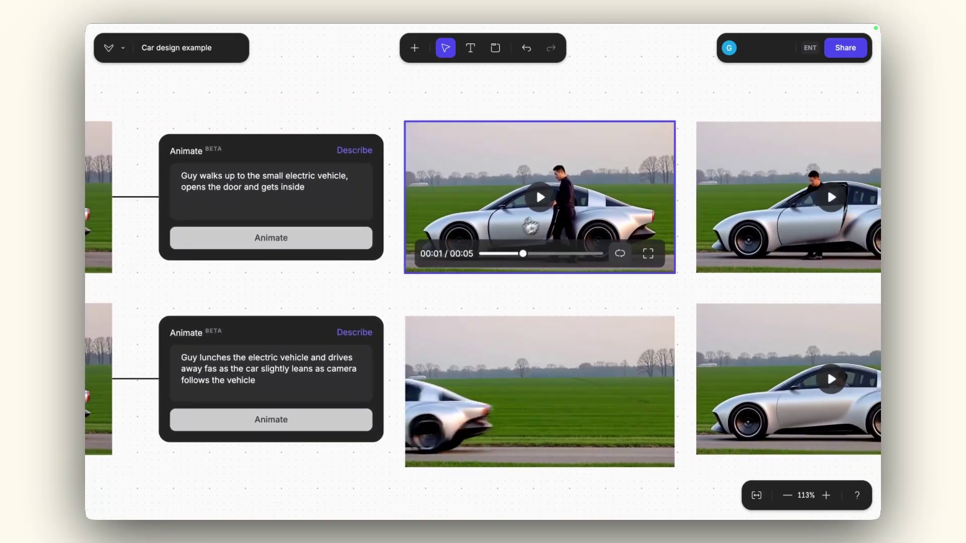
pyautogui.click(539, 197)
pyautogui.click(615, 98)
pyautogui.scroll(2, 614, 99)
pyautogui.hscroll(3, 614, 146)
pyautogui.scroll(-1, 614, 146)
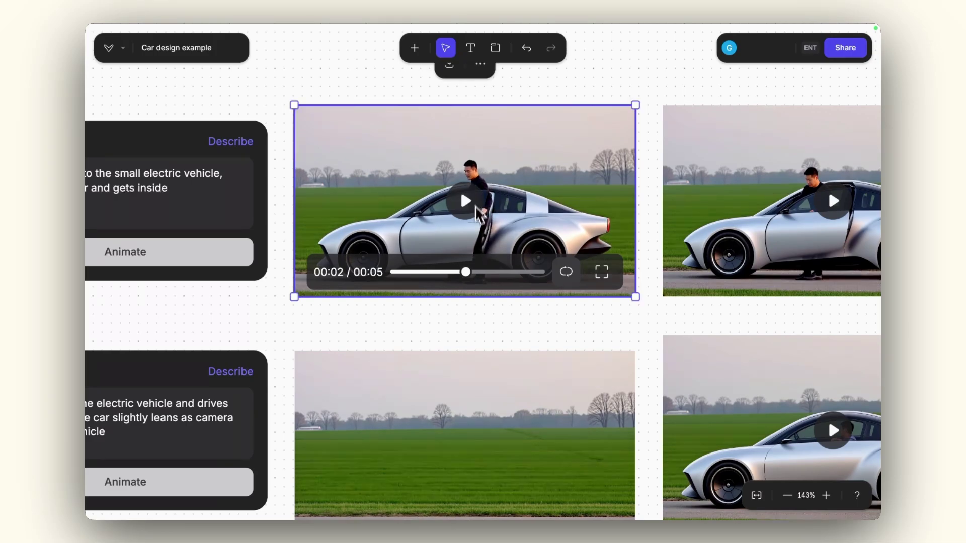
# Step: Open the door-opening animation enlarged, copy its frame at 00:02, and close the enlarged view
pyautogui.click(487, 318)
pyautogui.scroll(2, 542, 221)
pyautogui.click(612, 286)
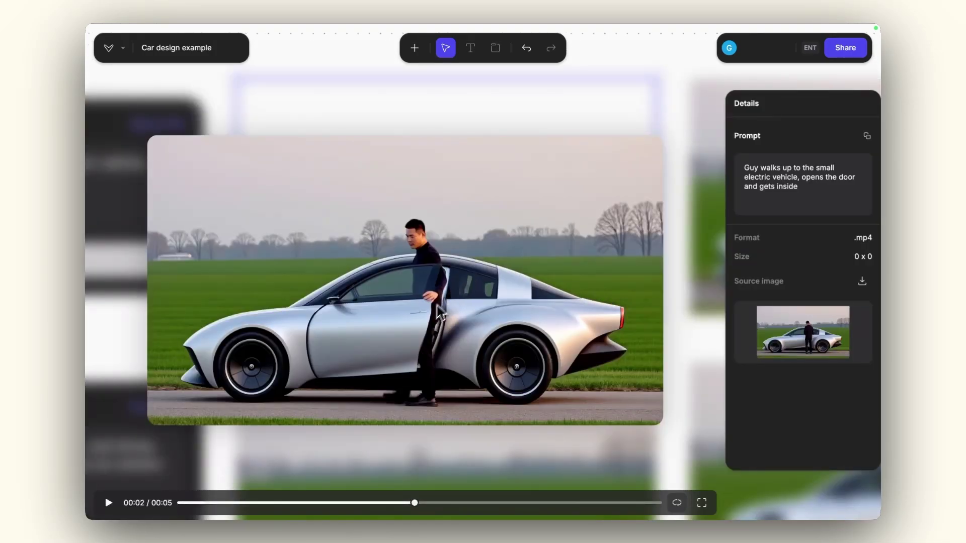
pyautogui.rightClick(438, 308)
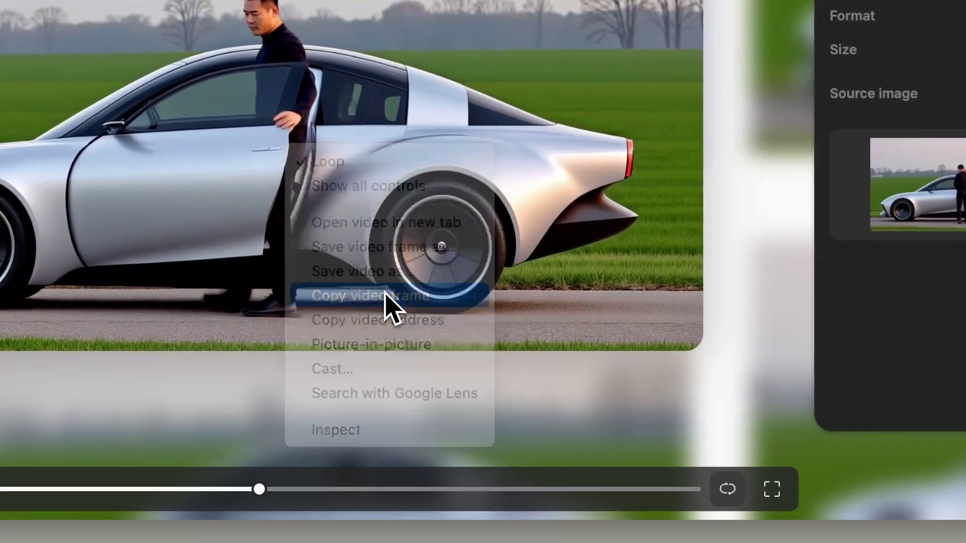
pyautogui.click(386, 295)
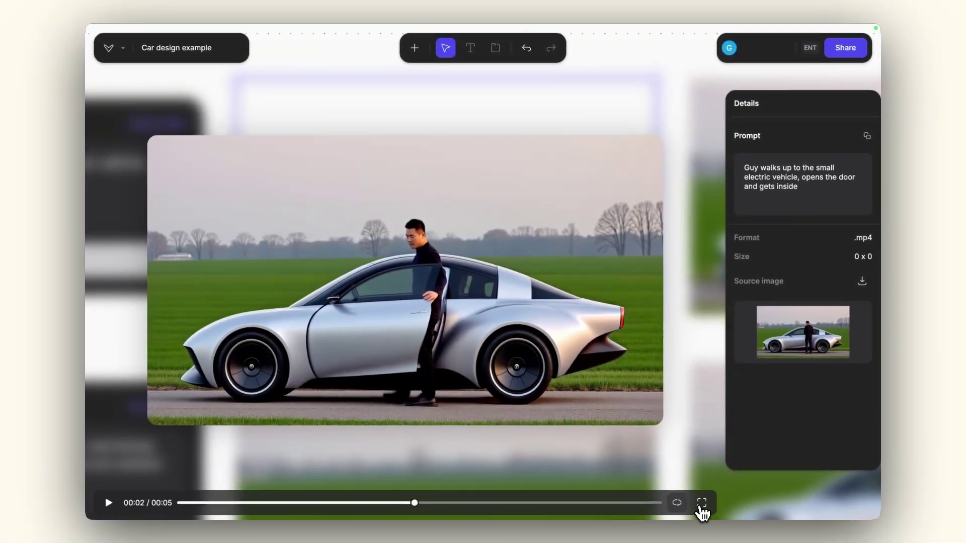
pyautogui.click(702, 503)
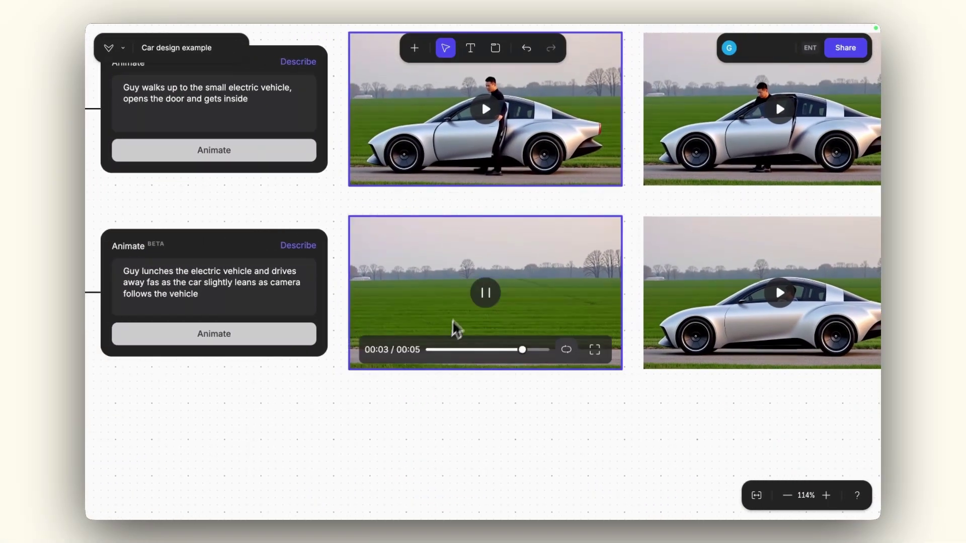
# Step: Watch the drive-away animation and examine the 3D model, renders, sketch and man-at-the-door clip collected in the Deliverables frame
pyautogui.scroll(5, 457, 322)
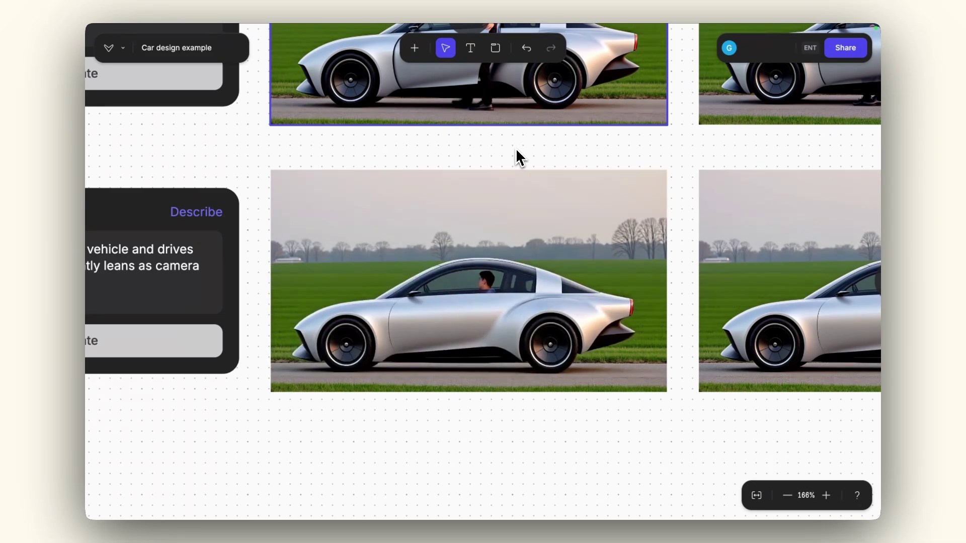
pyautogui.scroll(-5, 516, 153)
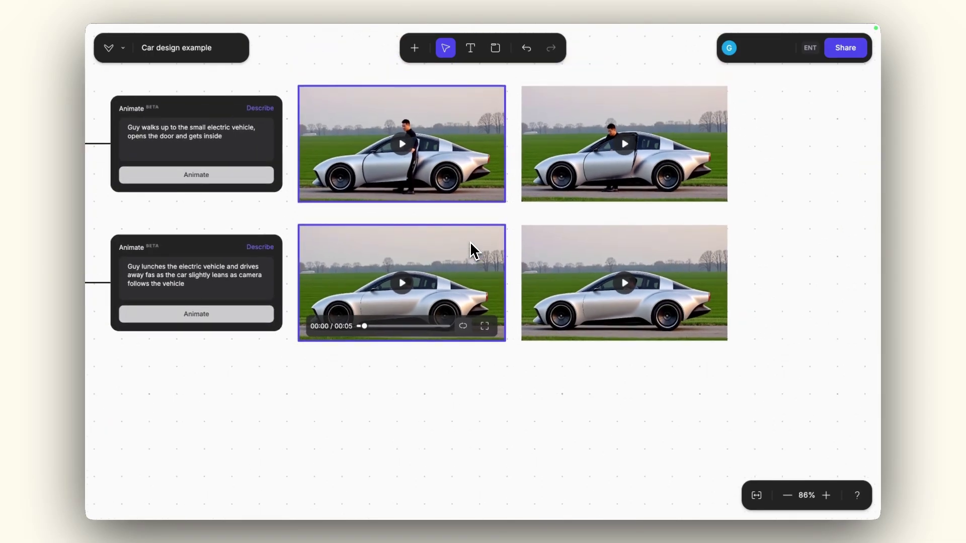
pyautogui.scroll(10, 412, 224)
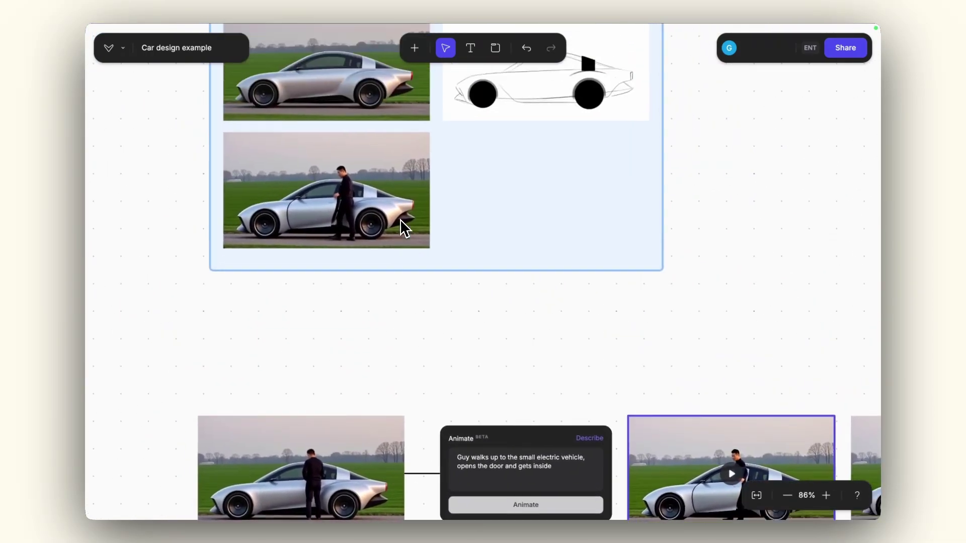
pyautogui.scroll(3, 400, 219)
pyautogui.scroll(-3, 400, 220)
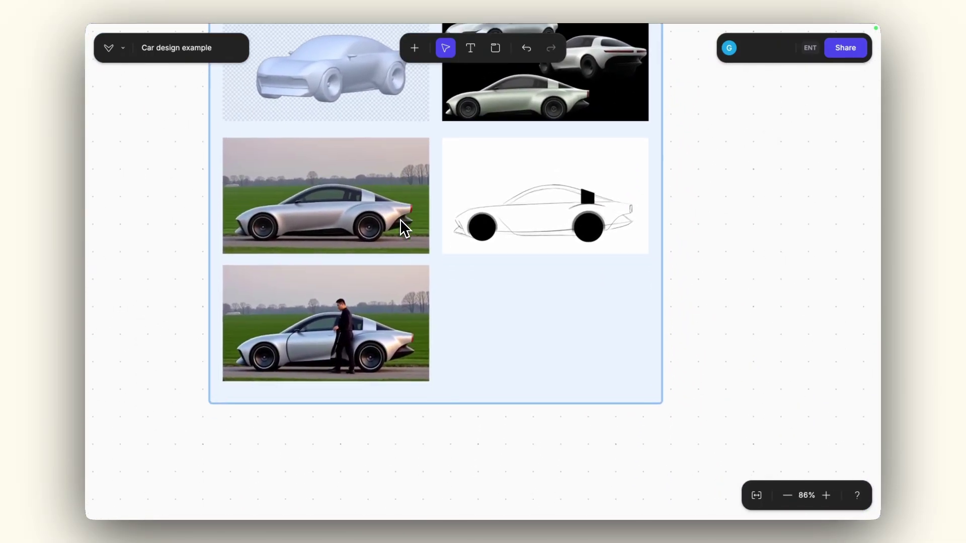
pyautogui.scroll(4, 322, 322)
pyautogui.scroll(3, 321, 324)
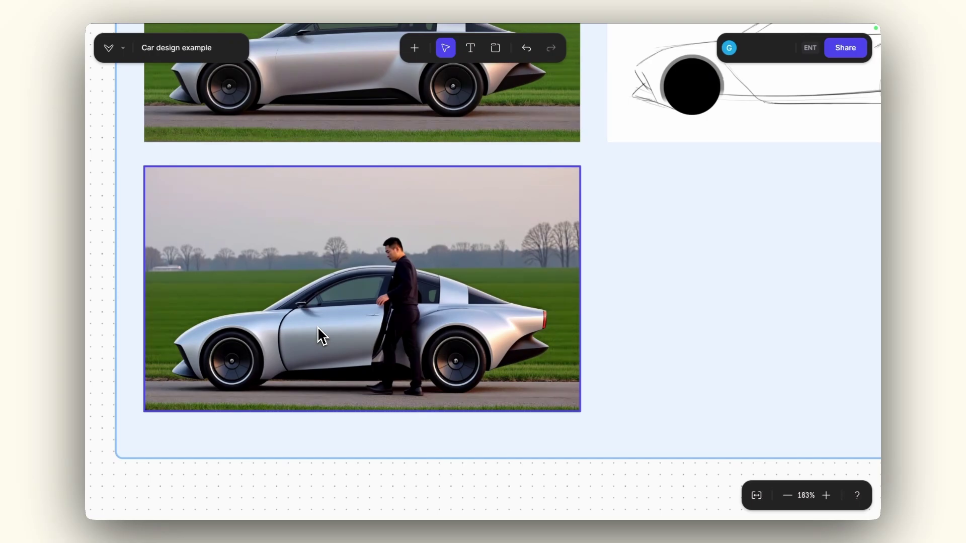
pyautogui.scroll(-3, 379, 322)
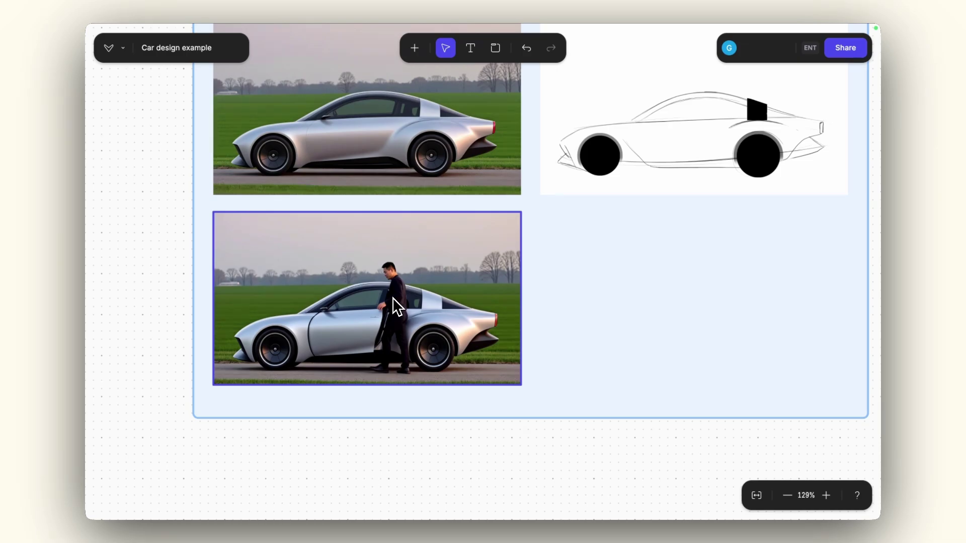
pyautogui.scroll(-5, 409, 451)
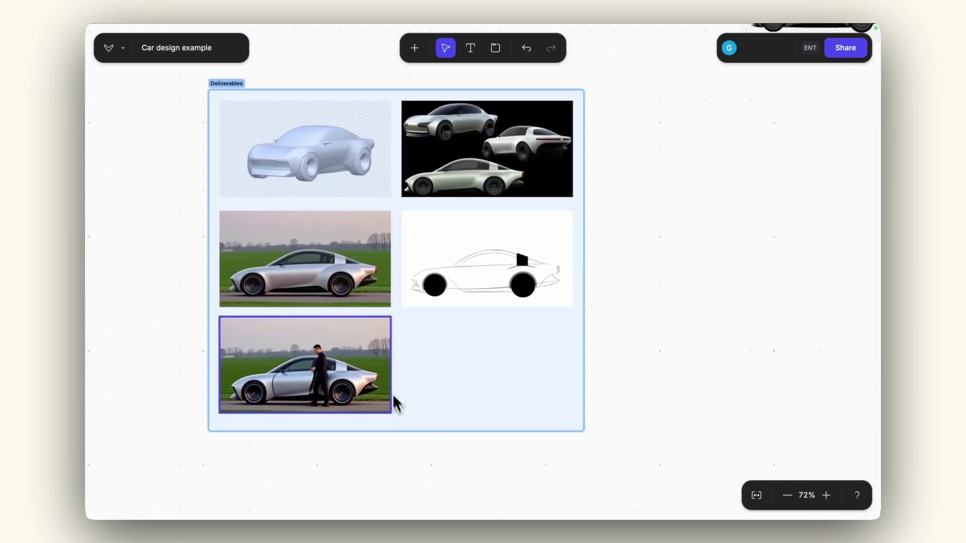
pyautogui.scroll(1, 395, 402)
pyautogui.scroll(1, 385, 369)
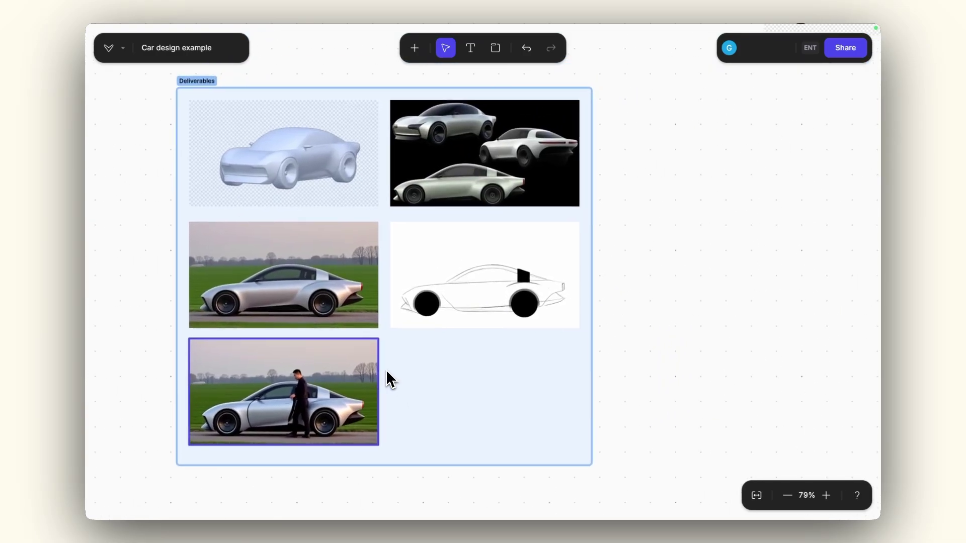
pyautogui.scroll(2, 414, 282)
pyautogui.scroll(-1, 416, 280)
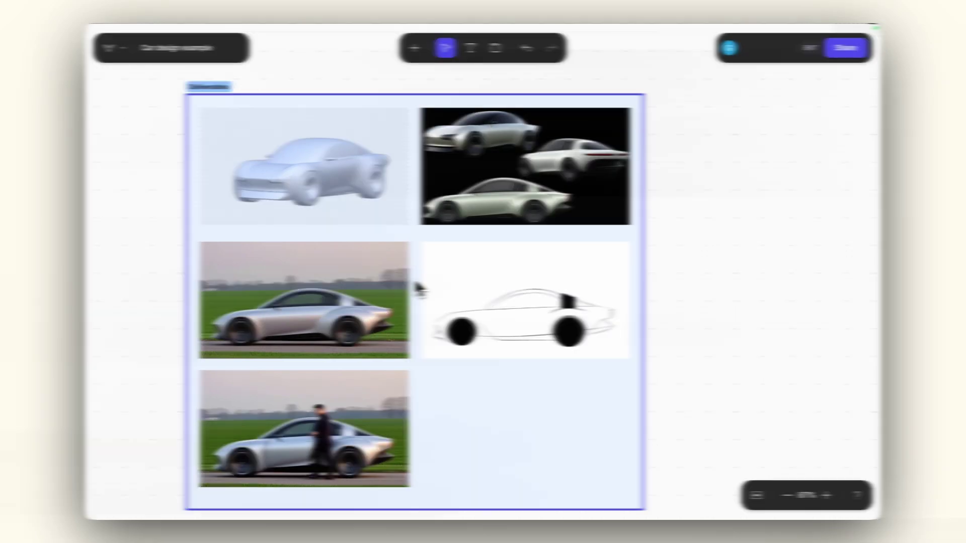